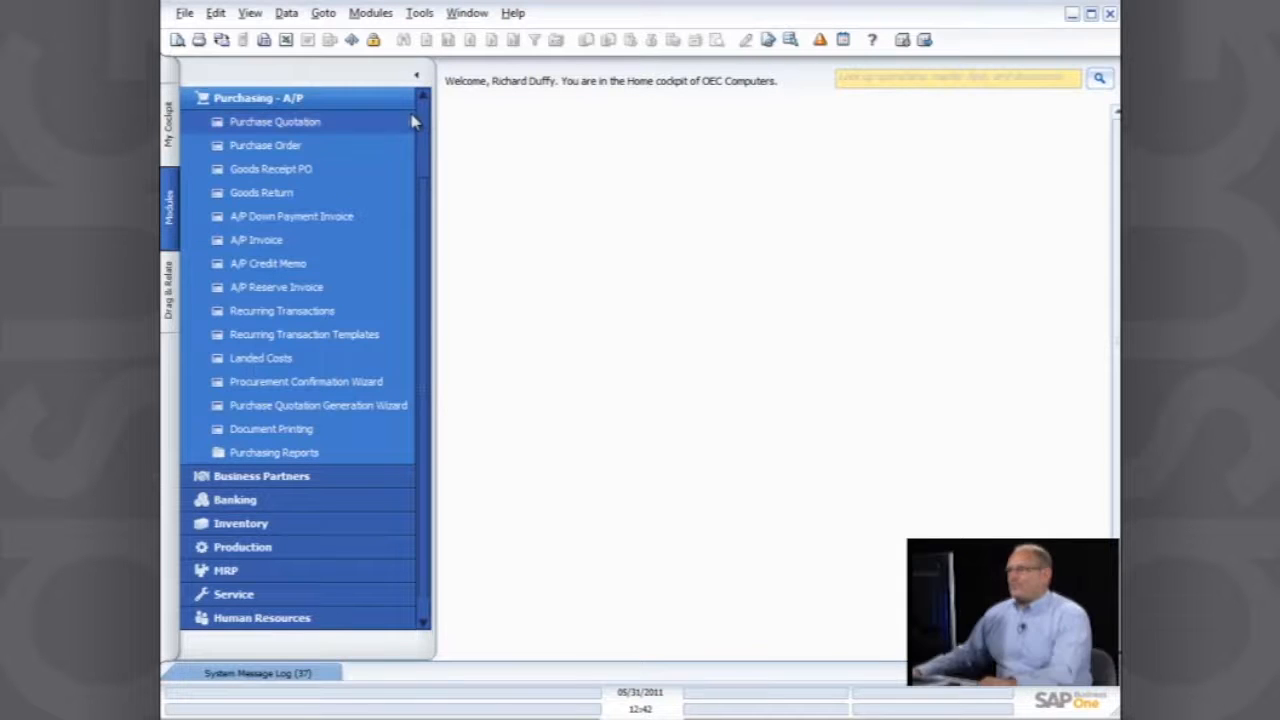
- Start a new purchase quotation and choose Acme Associates as the vendor
{"action": "left_click", "coordinate": [290, 124]}
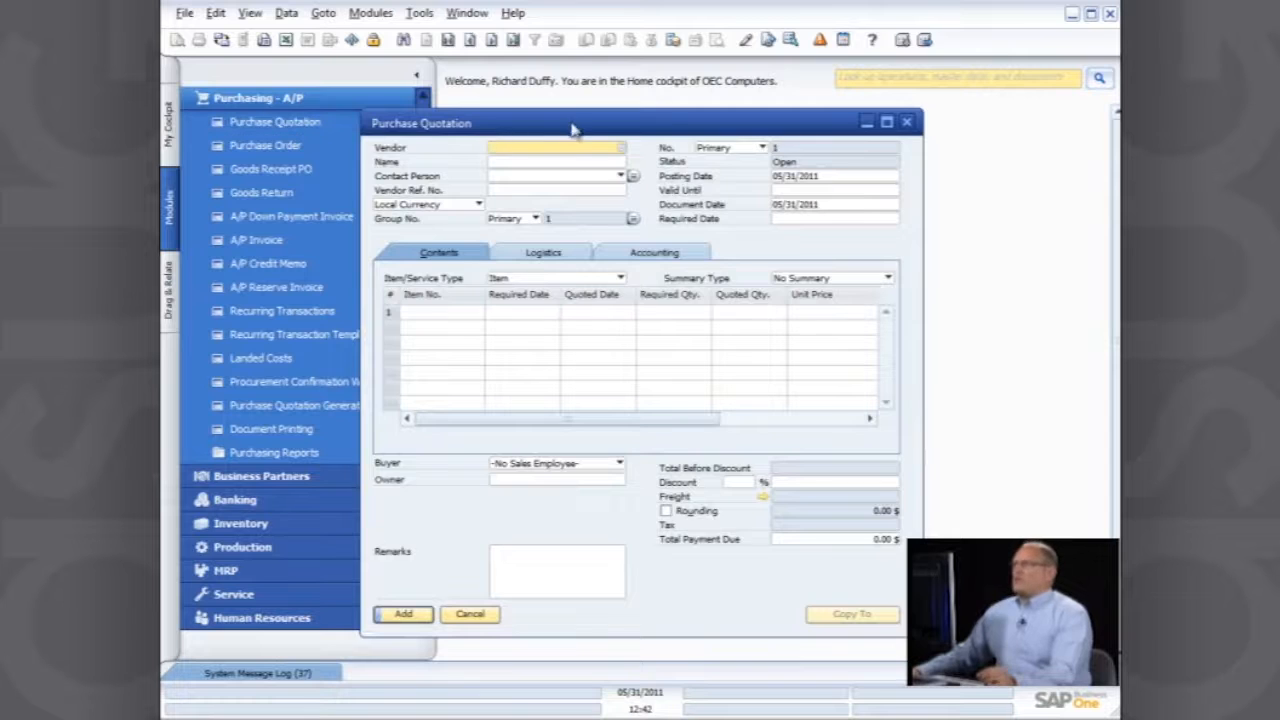
{"action": "left_click_drag", "start_coordinate": [574, 126], "coordinate": [684, 118]}
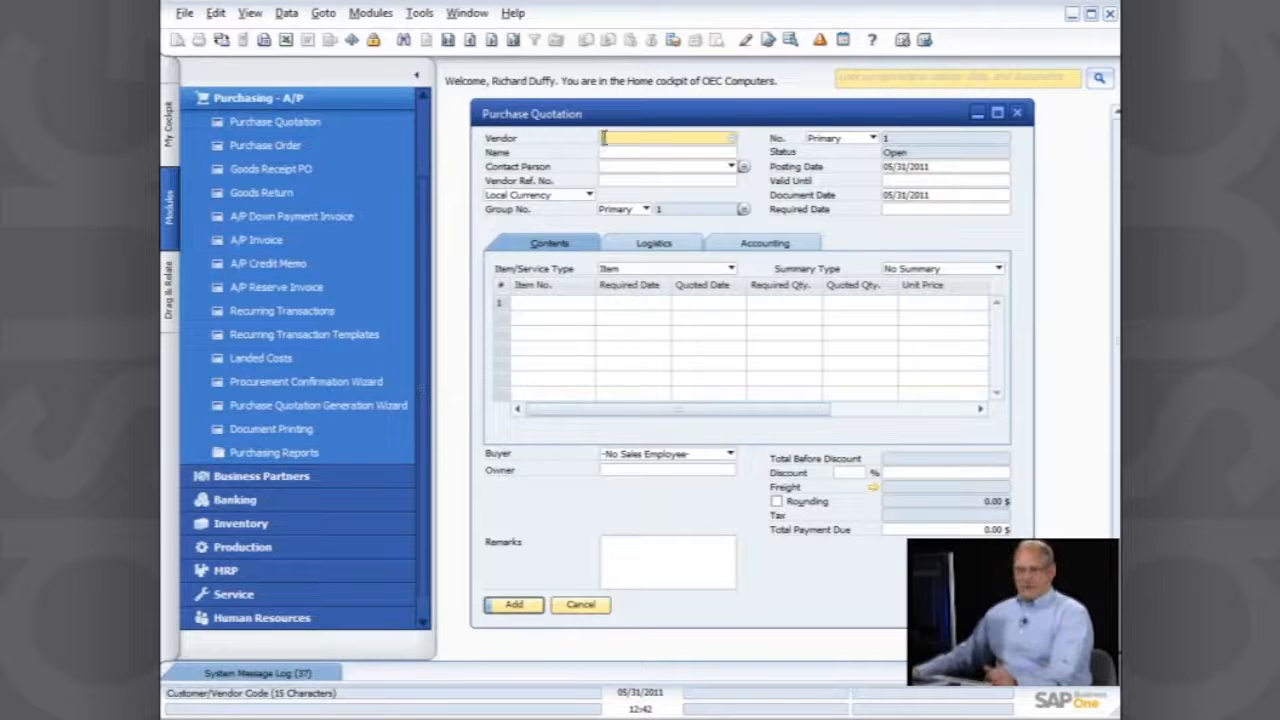
{"action": "left_click", "coordinate": [731, 141]}
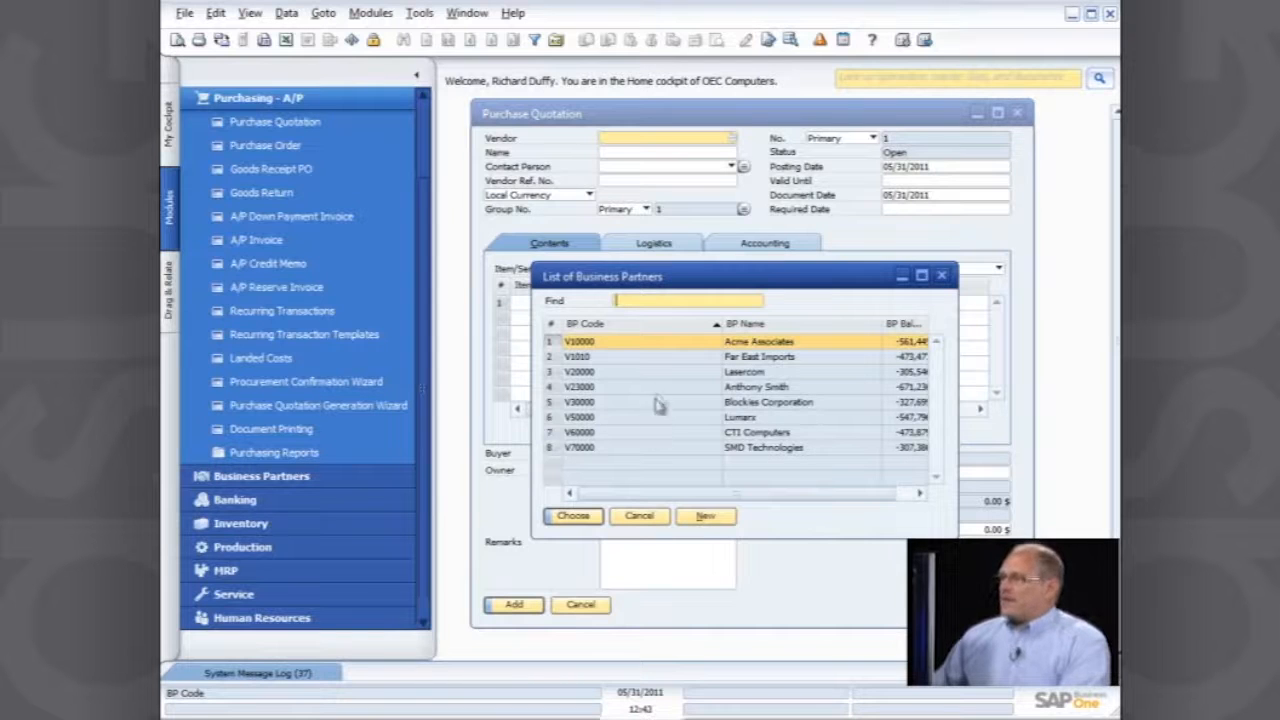
{"action": "double_click", "coordinate": [641, 344]}
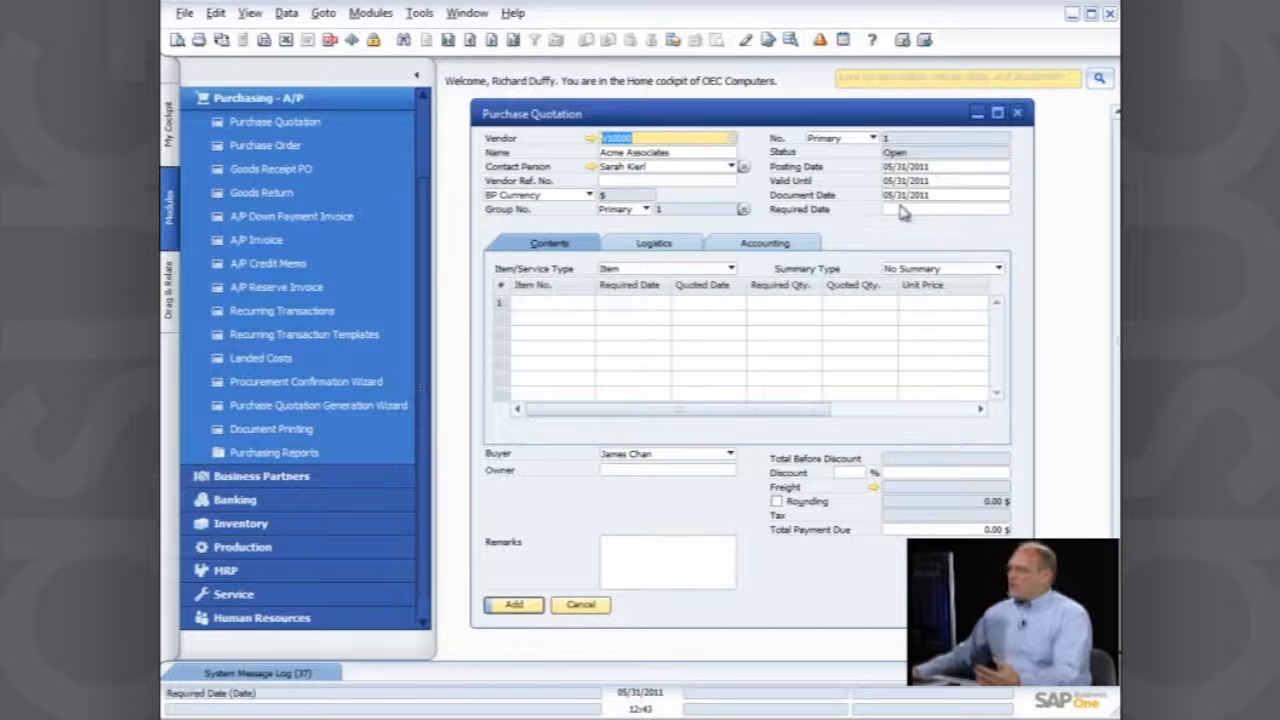
- Add item A00001 (IBM Infoprint 1312) to the first row of the quotation's contents
{"action": "left_click", "coordinate": [570, 302]}
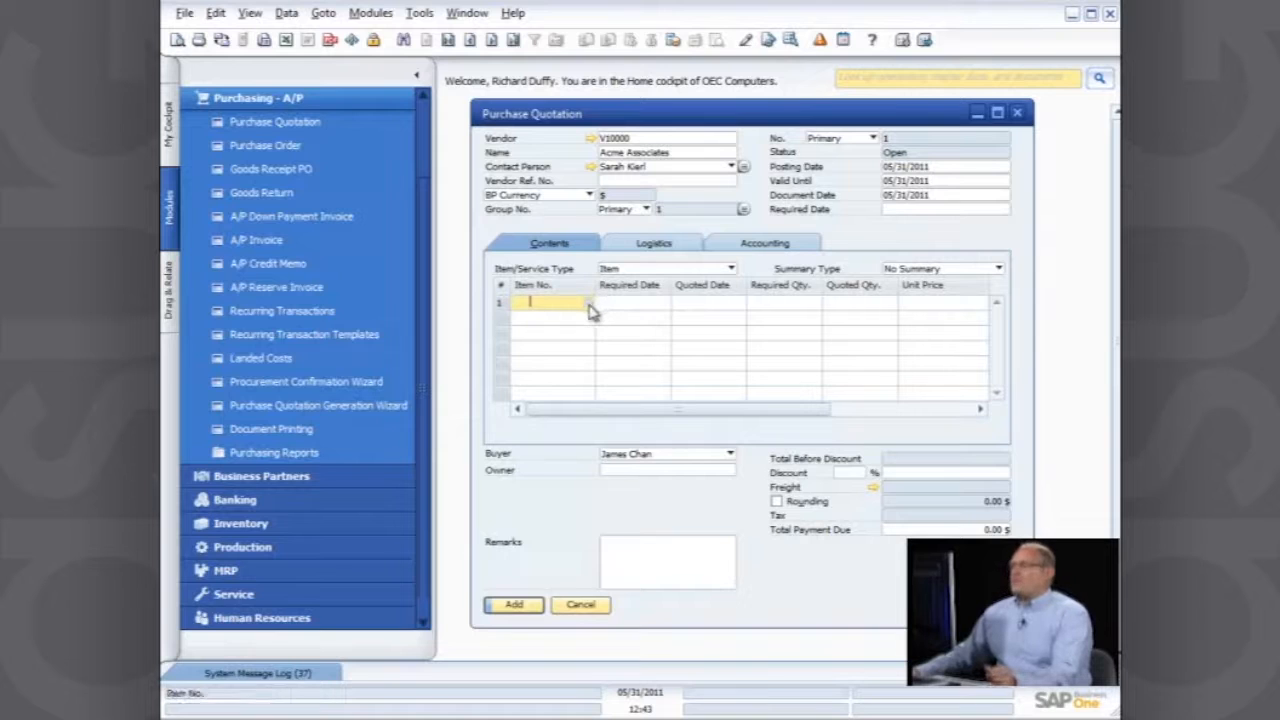
{"action": "left_click", "coordinate": [589, 306]}
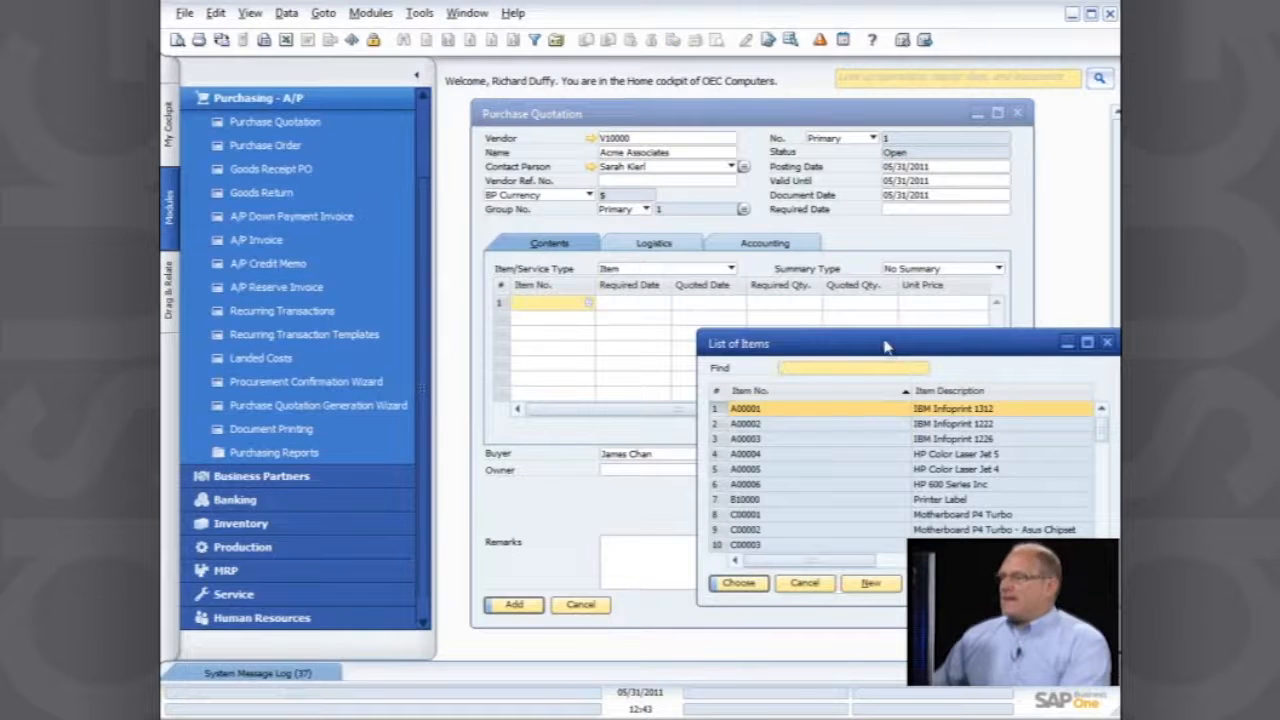
{"action": "double_click", "coordinate": [880, 415]}
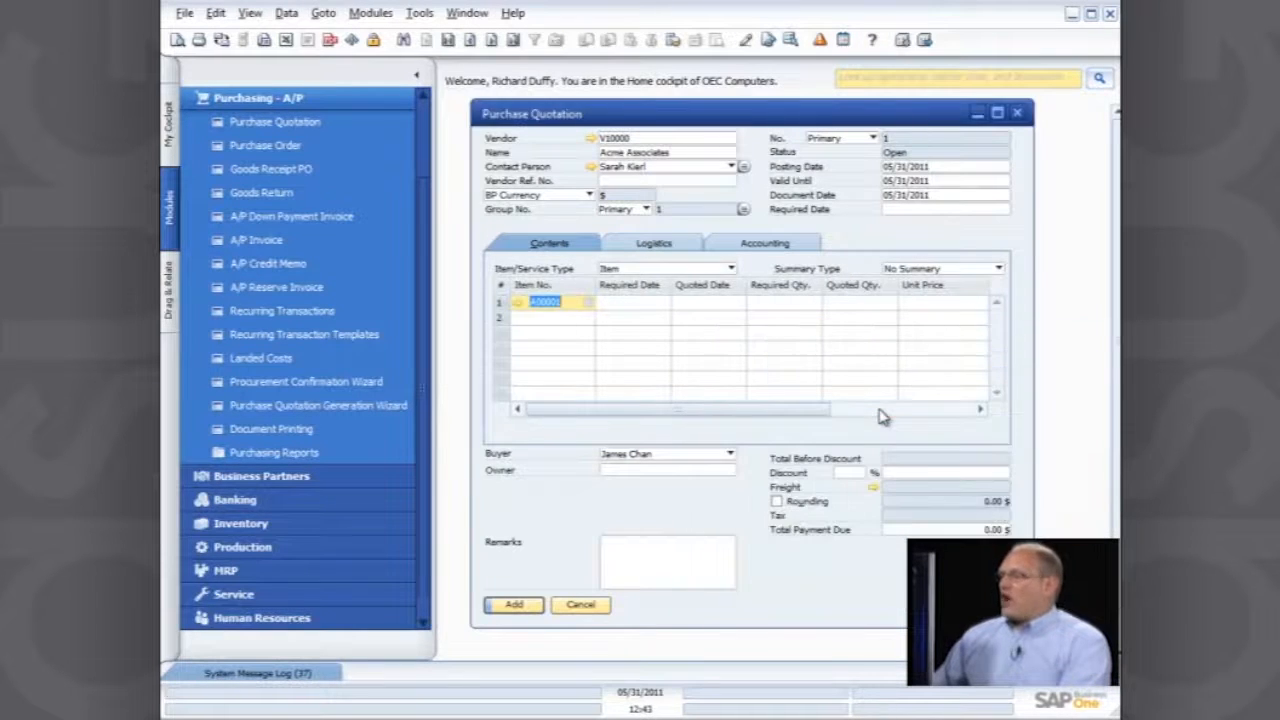
- Set the required date of the A00001 row to 06/03/2011, keeping the current buyer
{"action": "left_click", "coordinate": [643, 302]}
{"action": "left_click", "coordinate": [663, 302]}
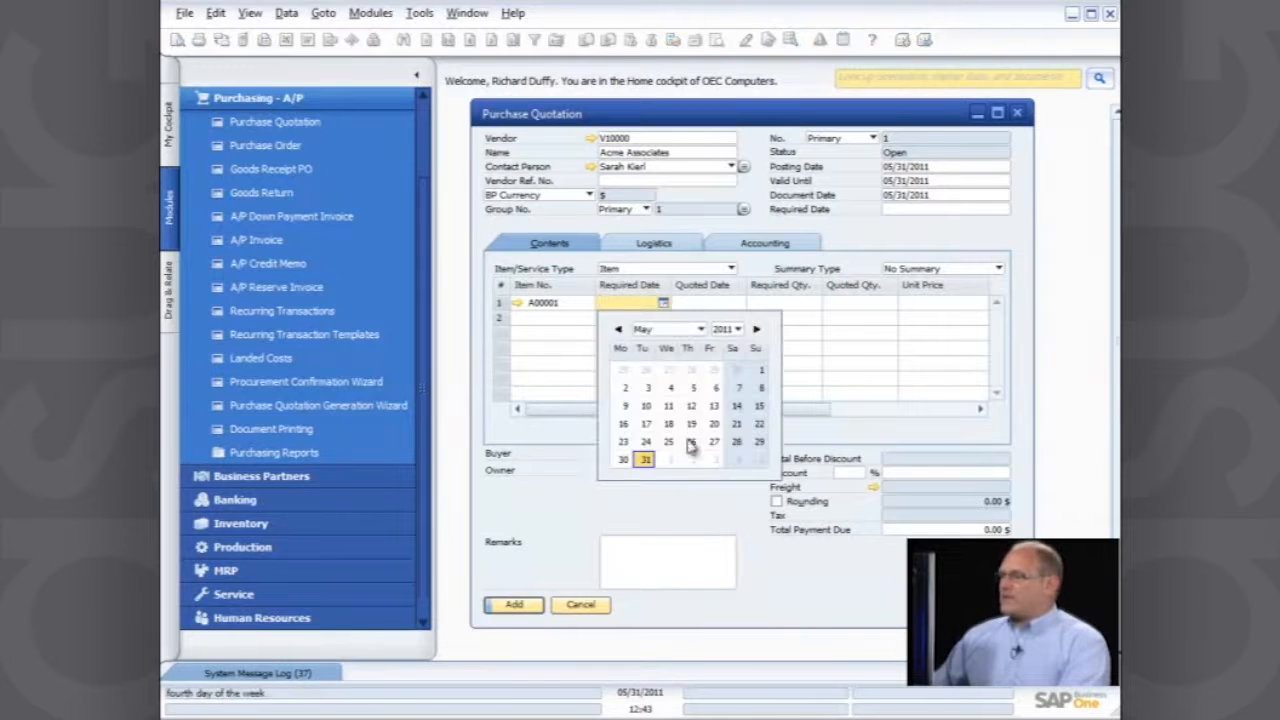
{"action": "left_click", "coordinate": [715, 463]}
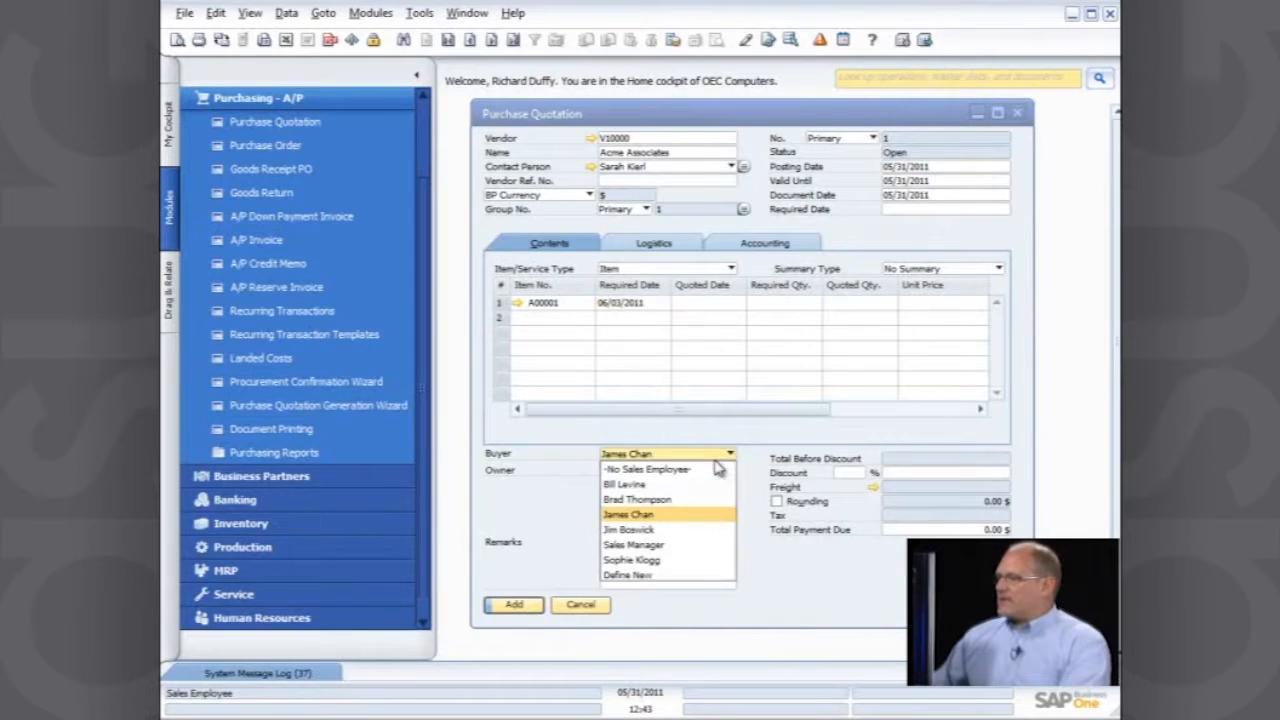
{"action": "left_click", "coordinate": [655, 303]}
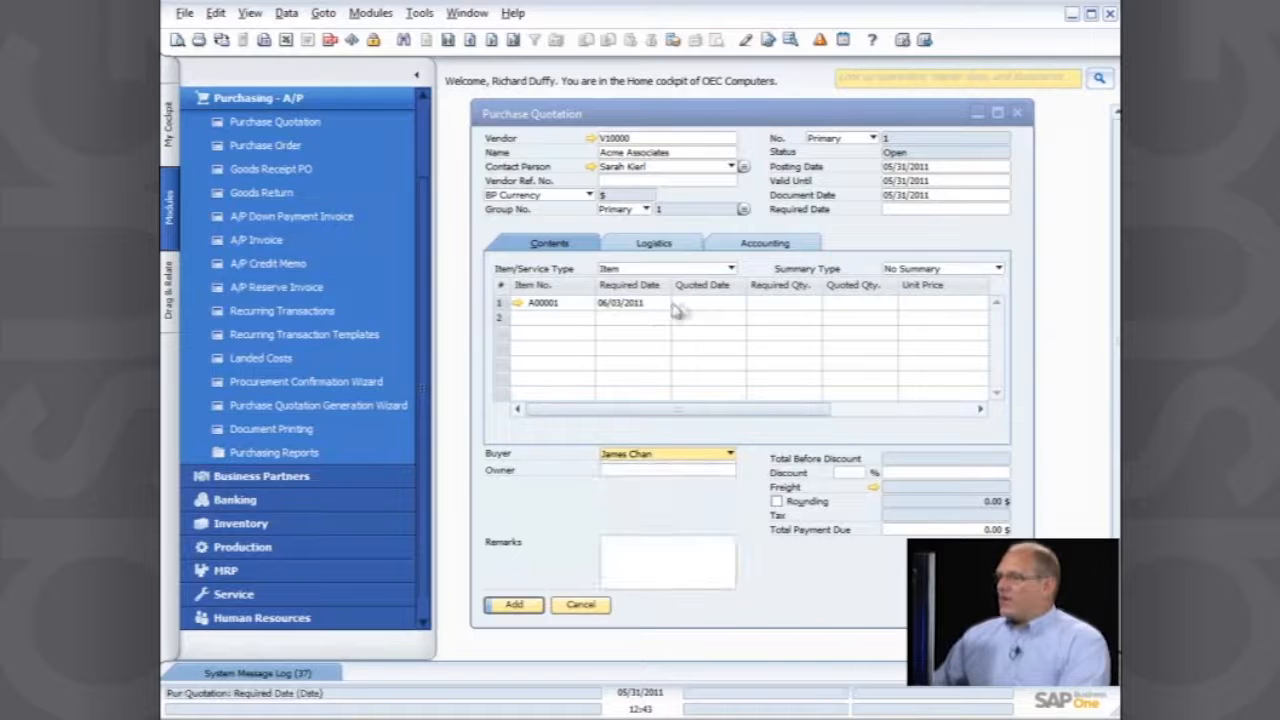
- Set the quoted date of the A00001 row to 05/31/2011, keeping the current buyer
{"action": "left_click", "coordinate": [700, 308]}
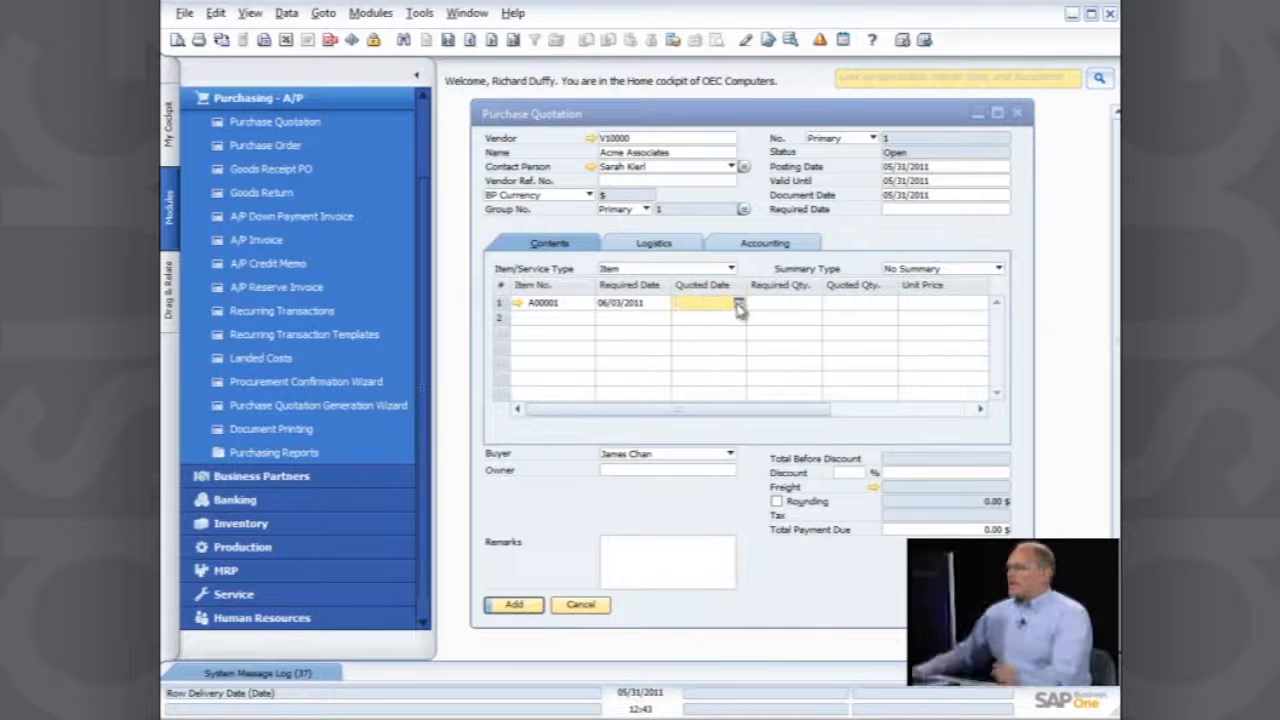
{"action": "left_click", "coordinate": [739, 305]}
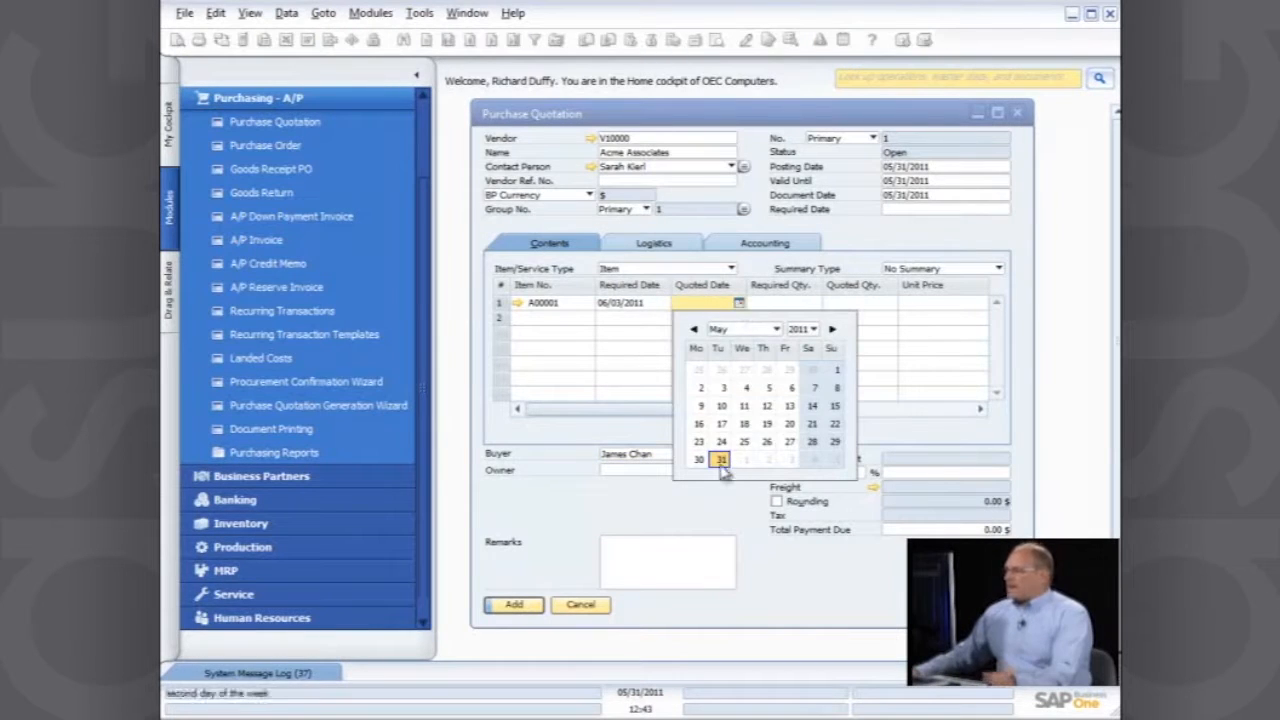
{"action": "left_click", "coordinate": [720, 459]}
{"action": "left_click", "coordinate": [722, 456]}
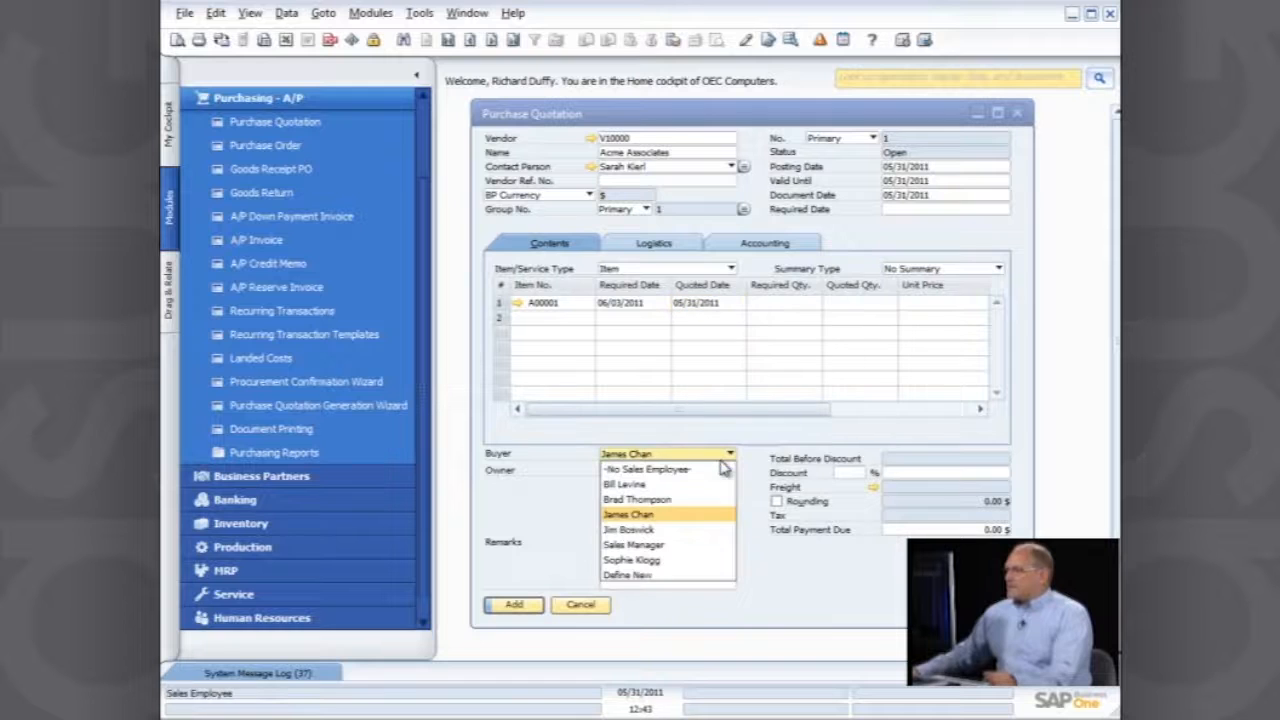
{"action": "left_click", "coordinate": [730, 310]}
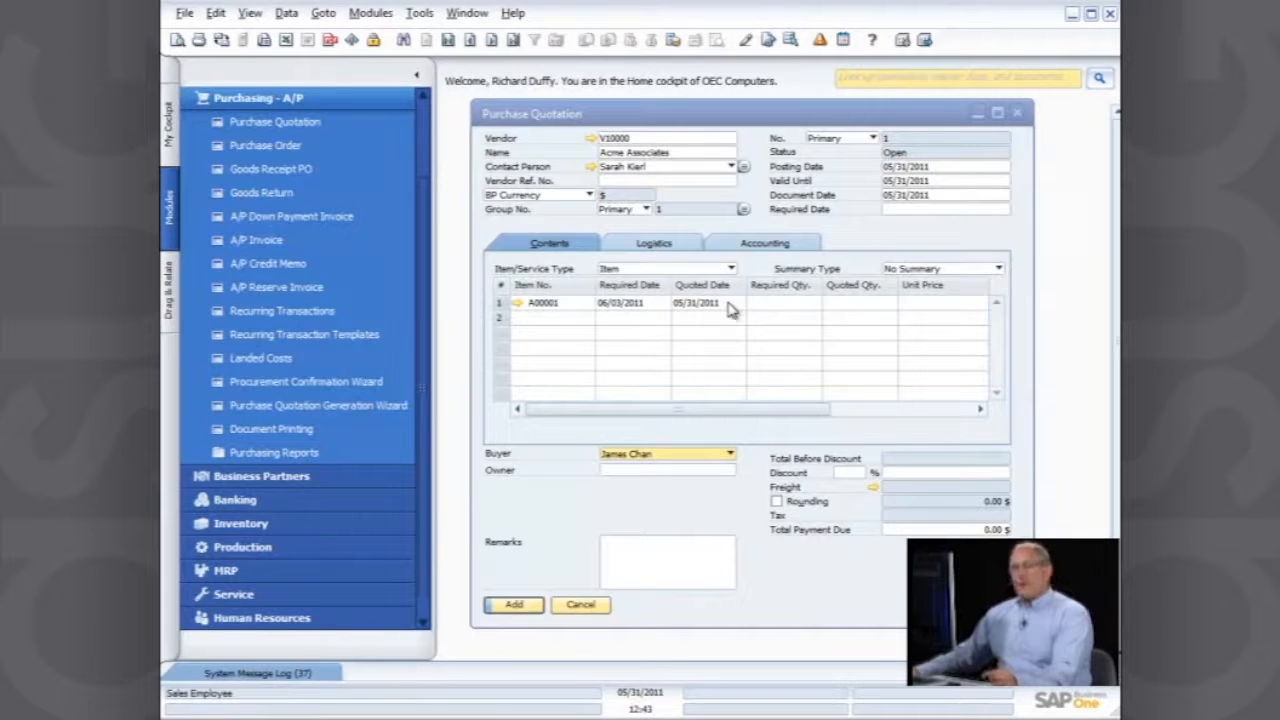
- Set the required quantity of the A00001 row to 10, leaving the quoted quantity and unit price empty
{"action": "left_click", "coordinate": [785, 303]}
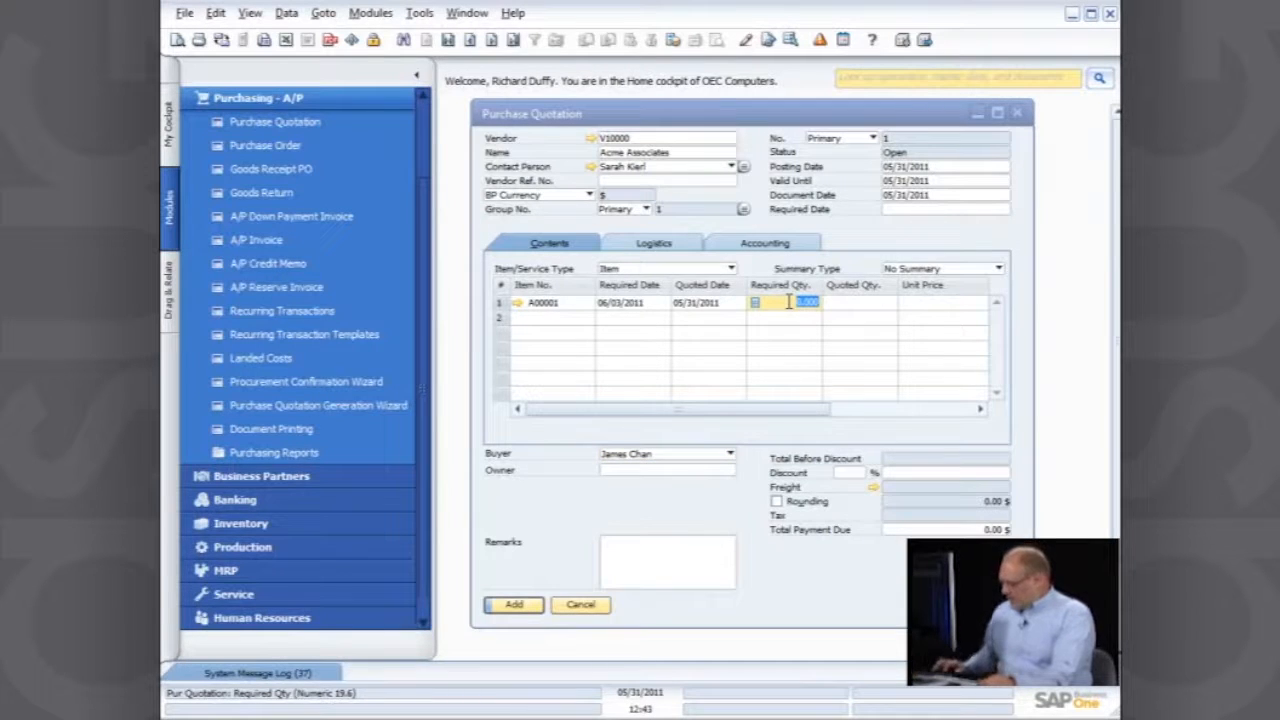
{"action": "type", "text": "10"}
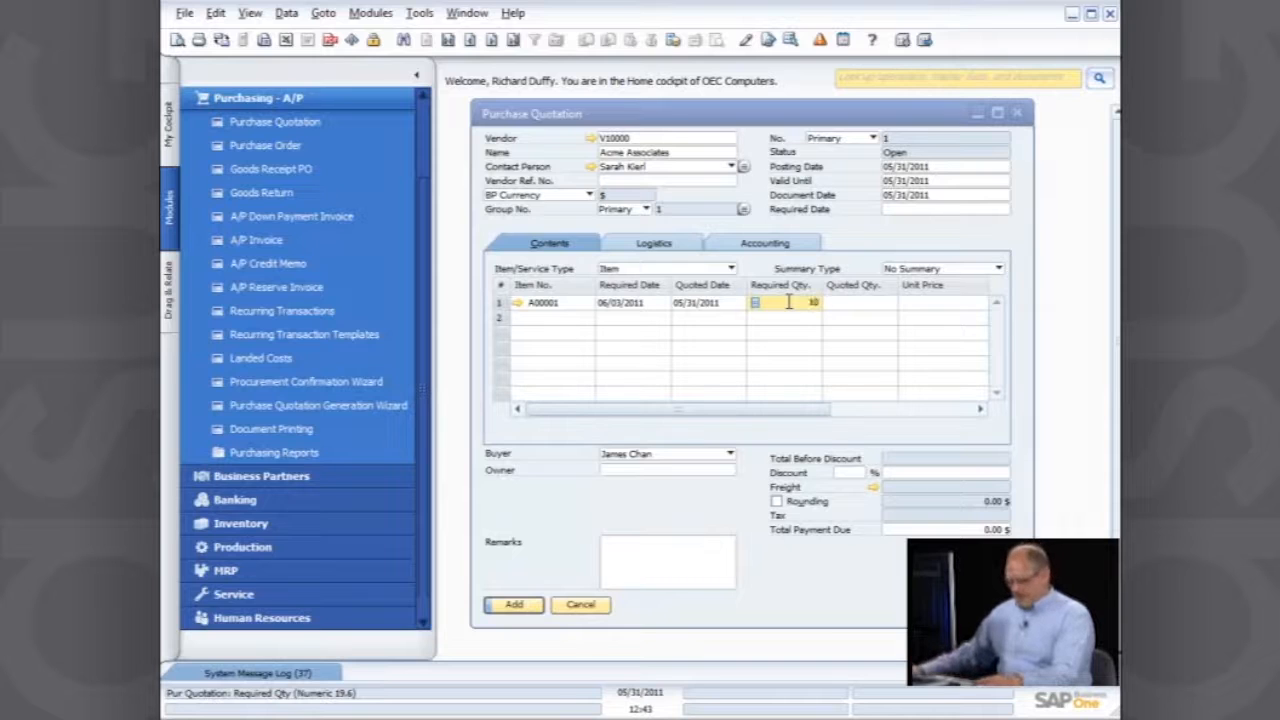
{"action": "key", "text": "Tab"}
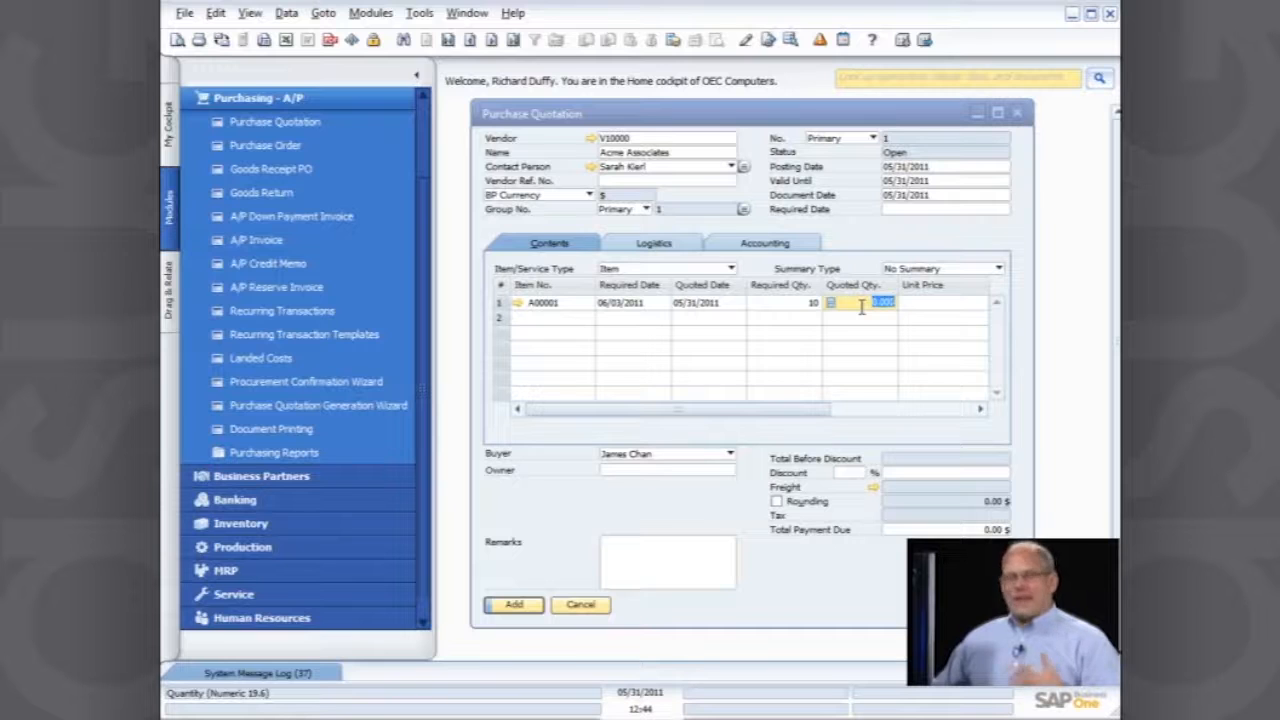
{"action": "left_click", "coordinate": [950, 304]}
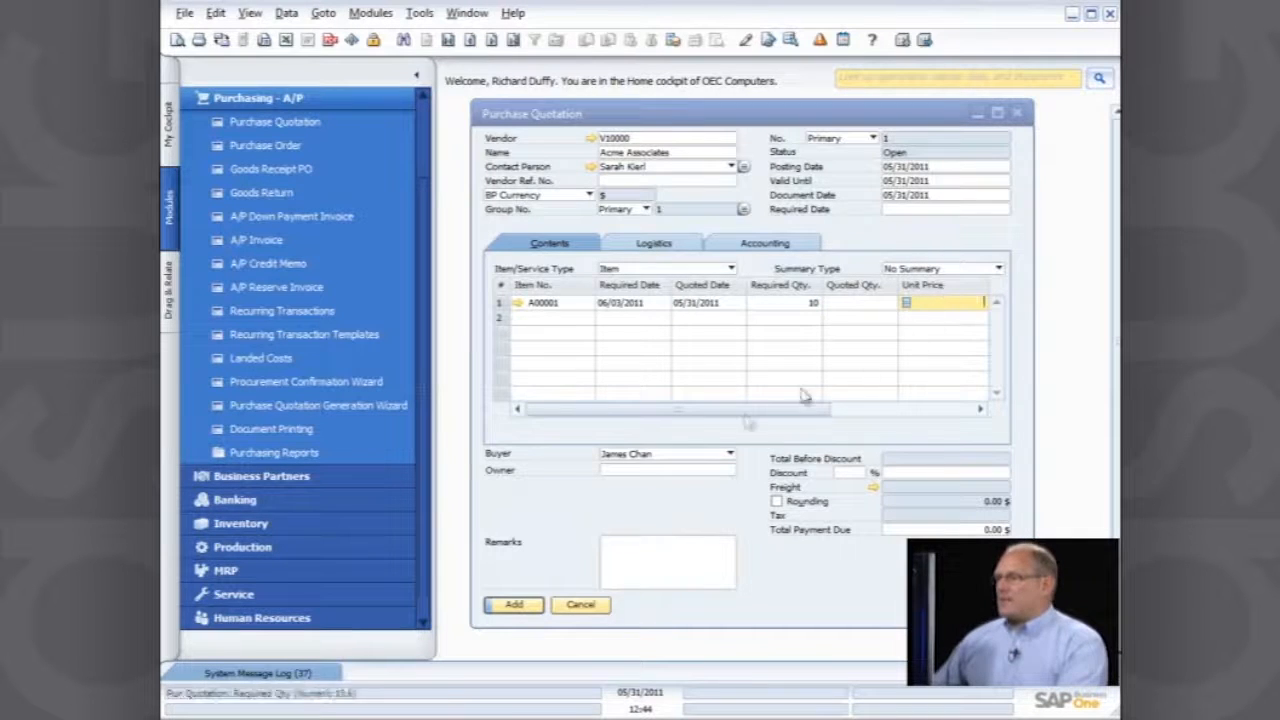
- Try to add the purchase quotation with a zero document total, and check the system message log
{"action": "left_click", "coordinate": [522, 607]}
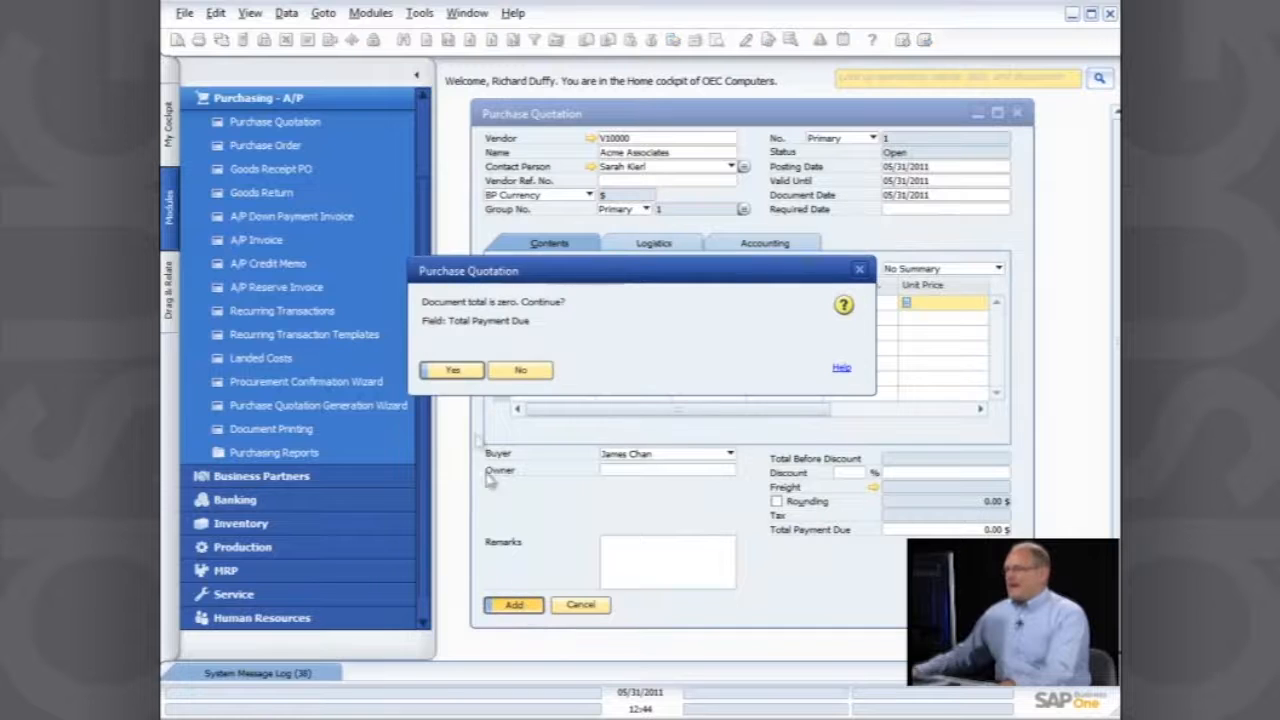
{"action": "left_click", "coordinate": [455, 371]}
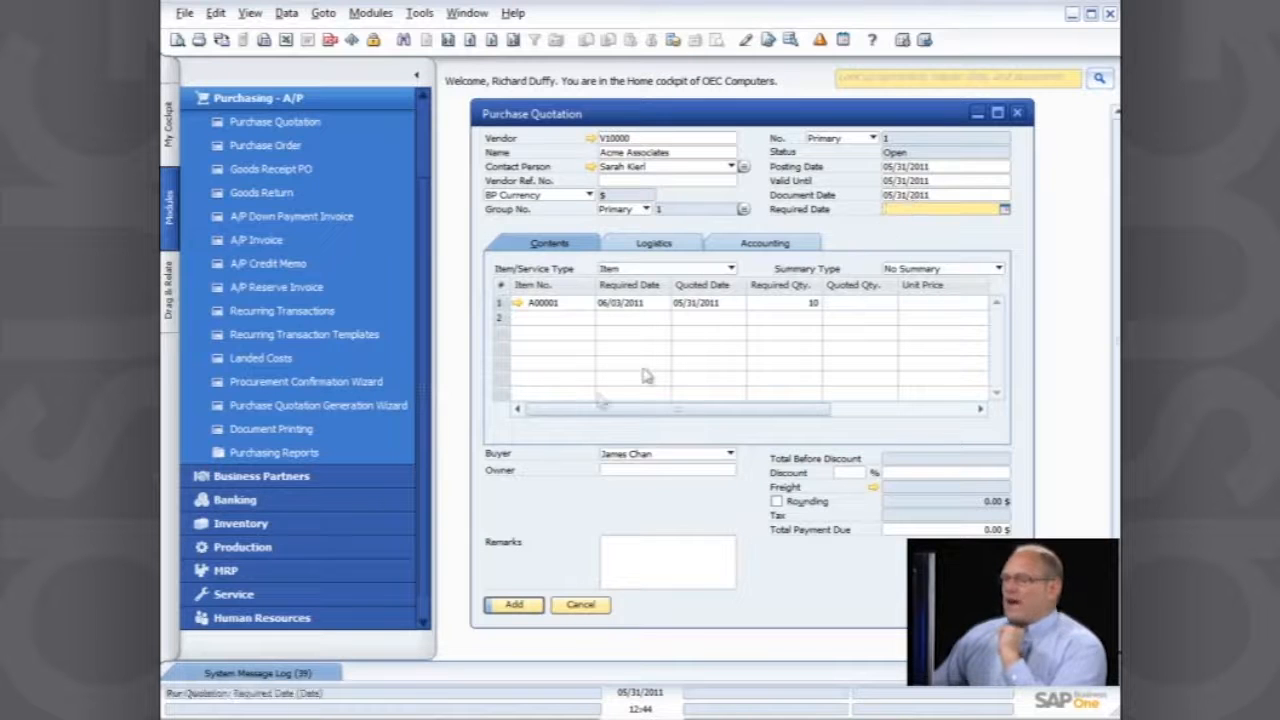
{"action": "left_click", "coordinate": [305, 675]}
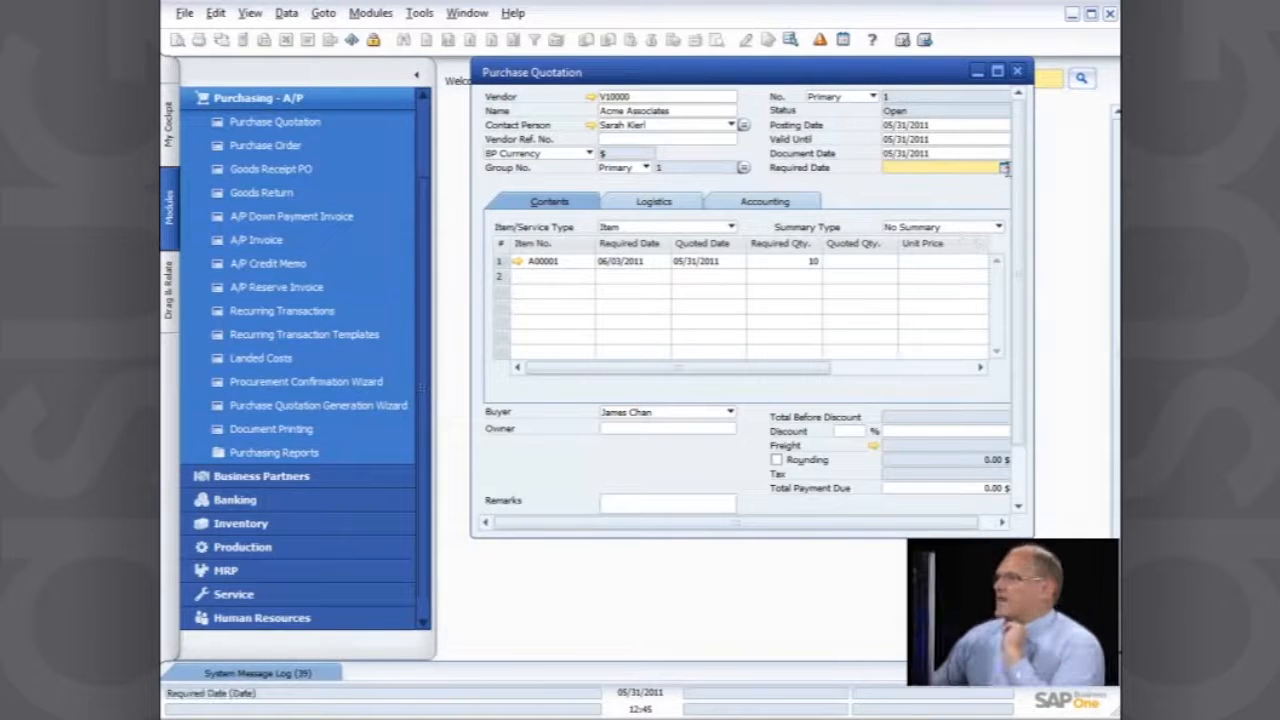
- Set the quotation header's required date to 06/03/2011 and add the document, accepting the zero total
{"action": "left_click", "coordinate": [1005, 168]}
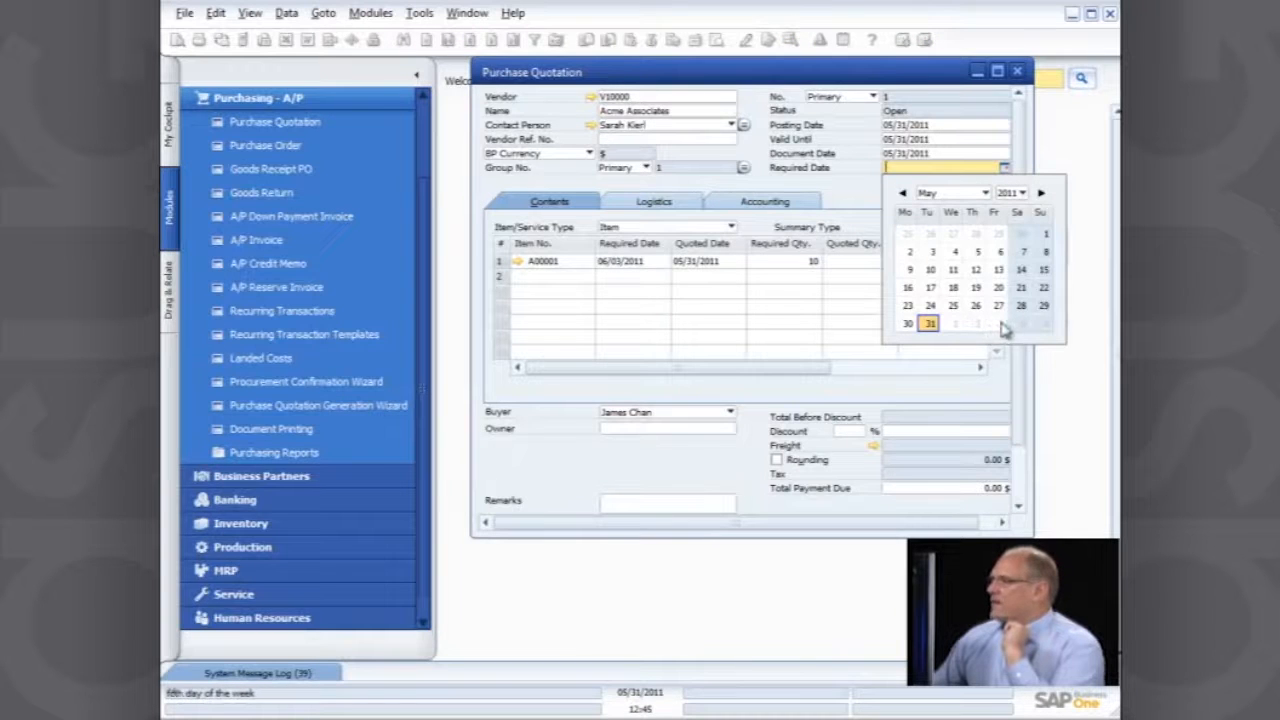
{"action": "left_click", "coordinate": [999, 325]}
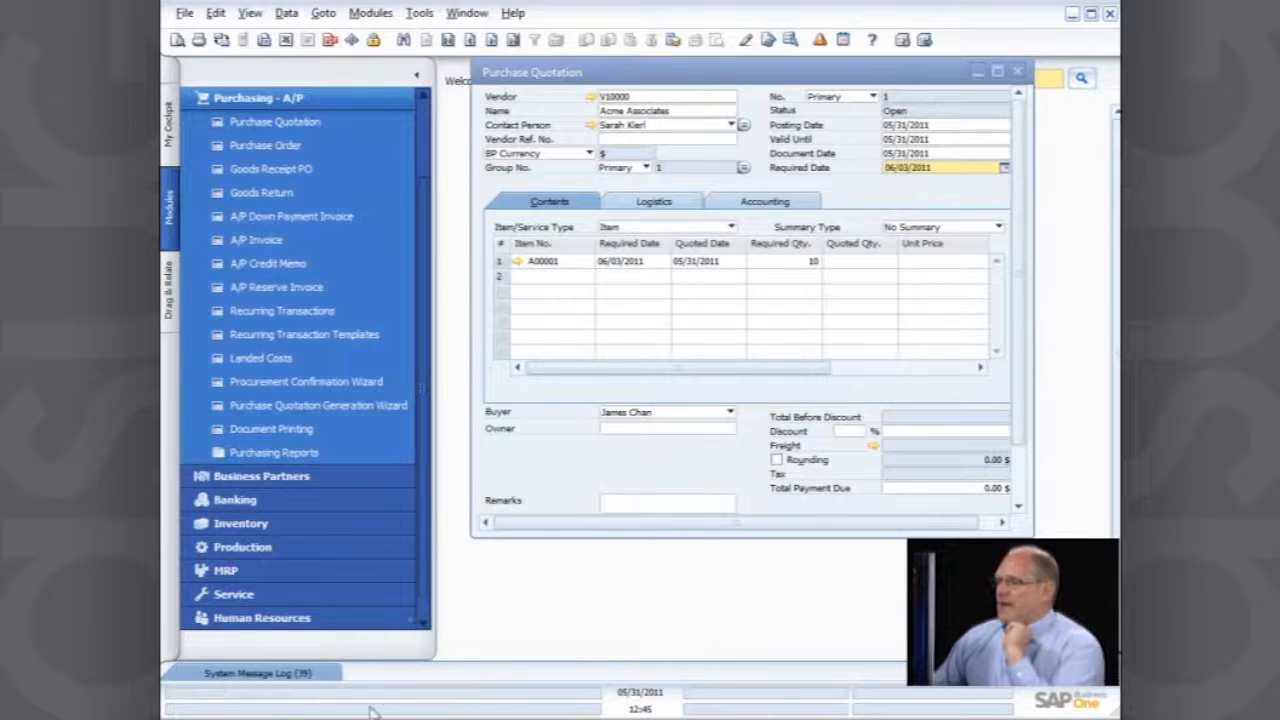
{"action": "left_click", "coordinate": [1016, 481]}
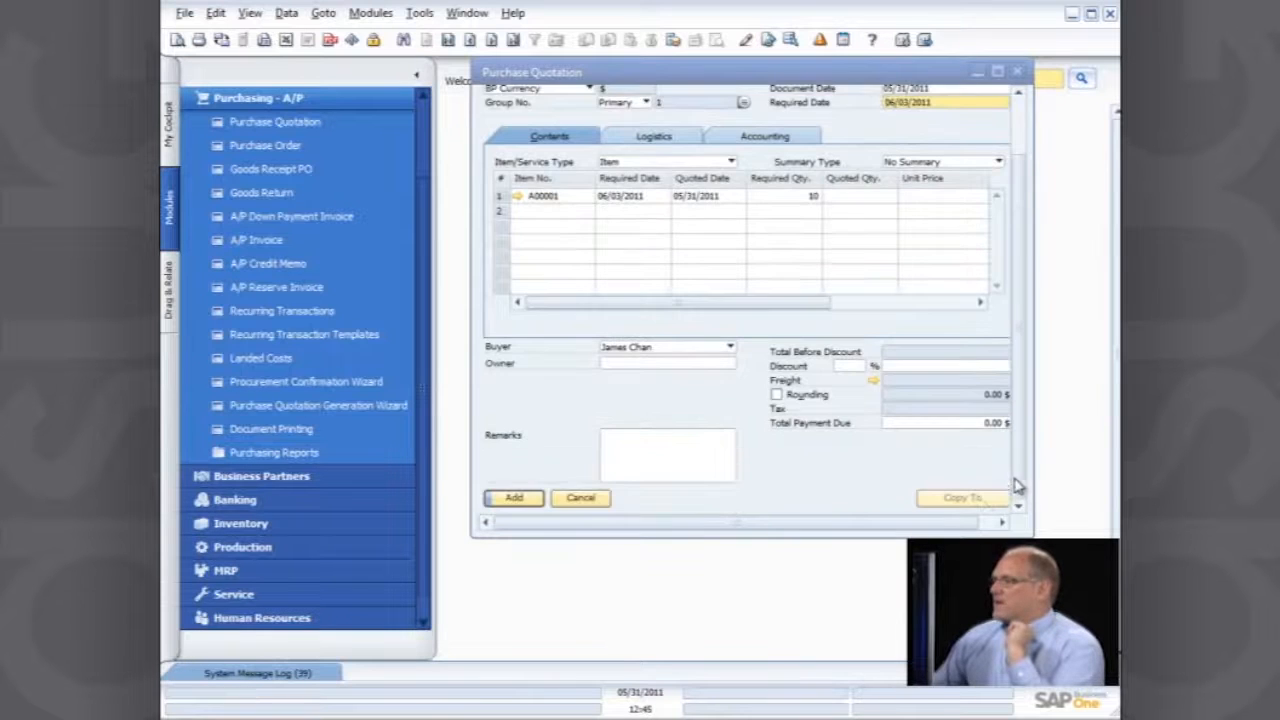
{"action": "left_click", "coordinate": [513, 497]}
{"action": "left_click", "coordinate": [458, 371]}
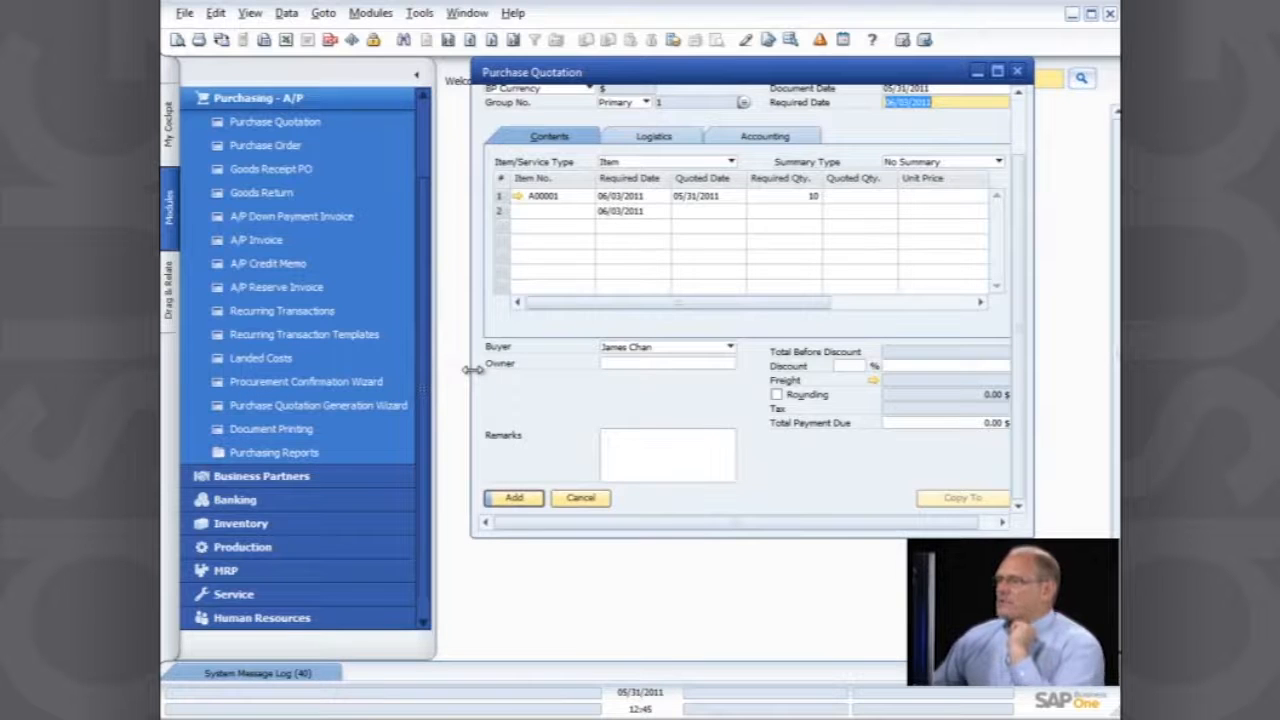
{"action": "left_click", "coordinate": [514, 500]}
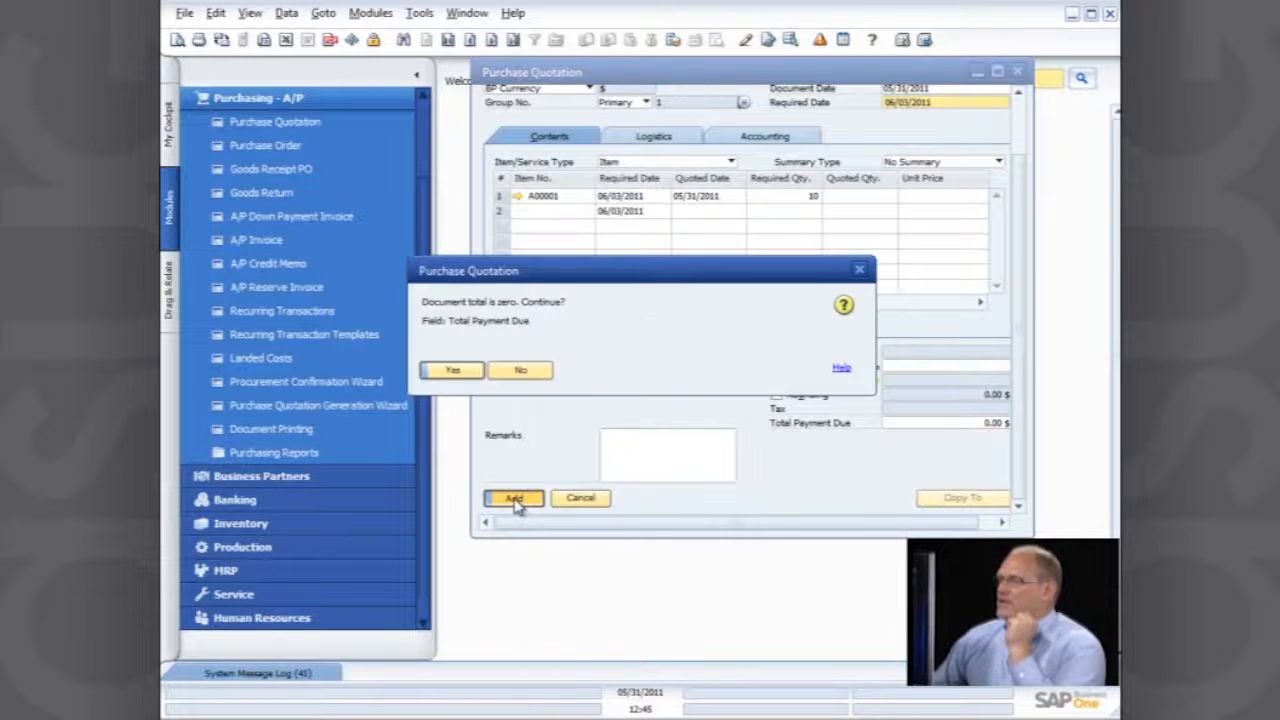
{"action": "left_click", "coordinate": [466, 376]}
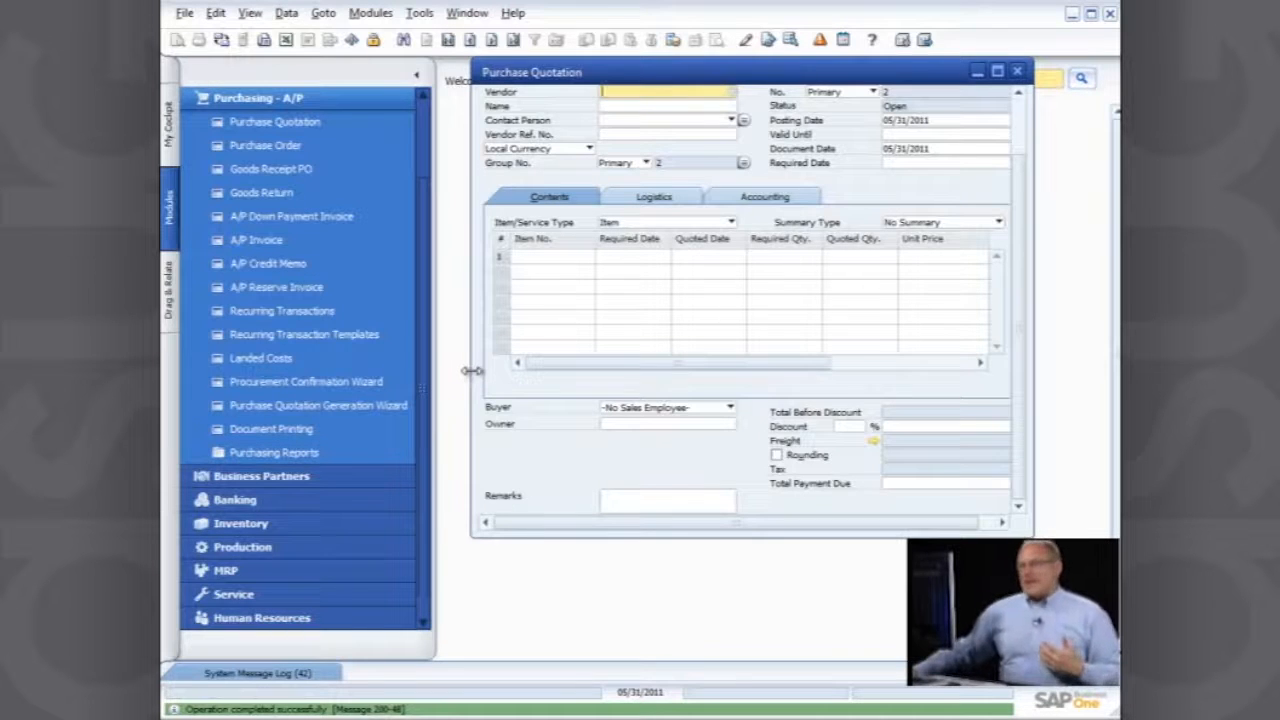
- Display the last saved purchase quotation, view its print preview, and close the preview
{"action": "left_click", "coordinate": [514, 39]}
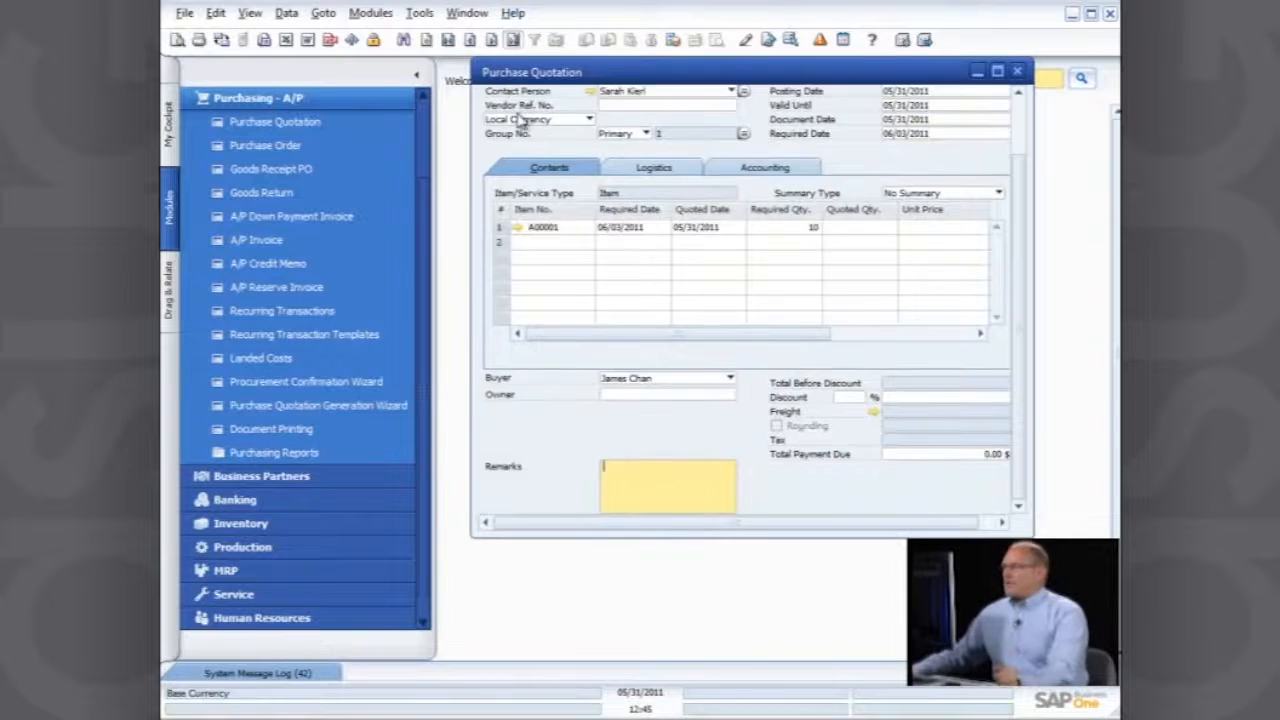
{"action": "left_click", "coordinate": [177, 41]}
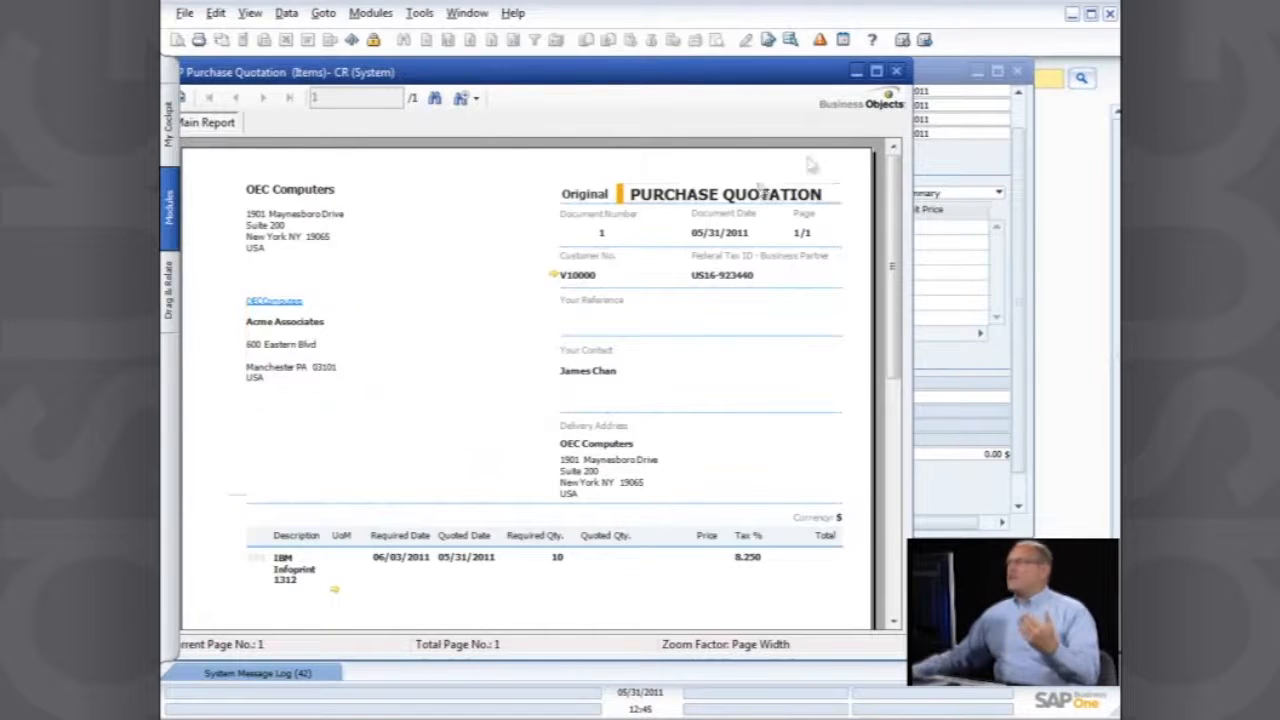
{"action": "left_click", "coordinate": [896, 71]}
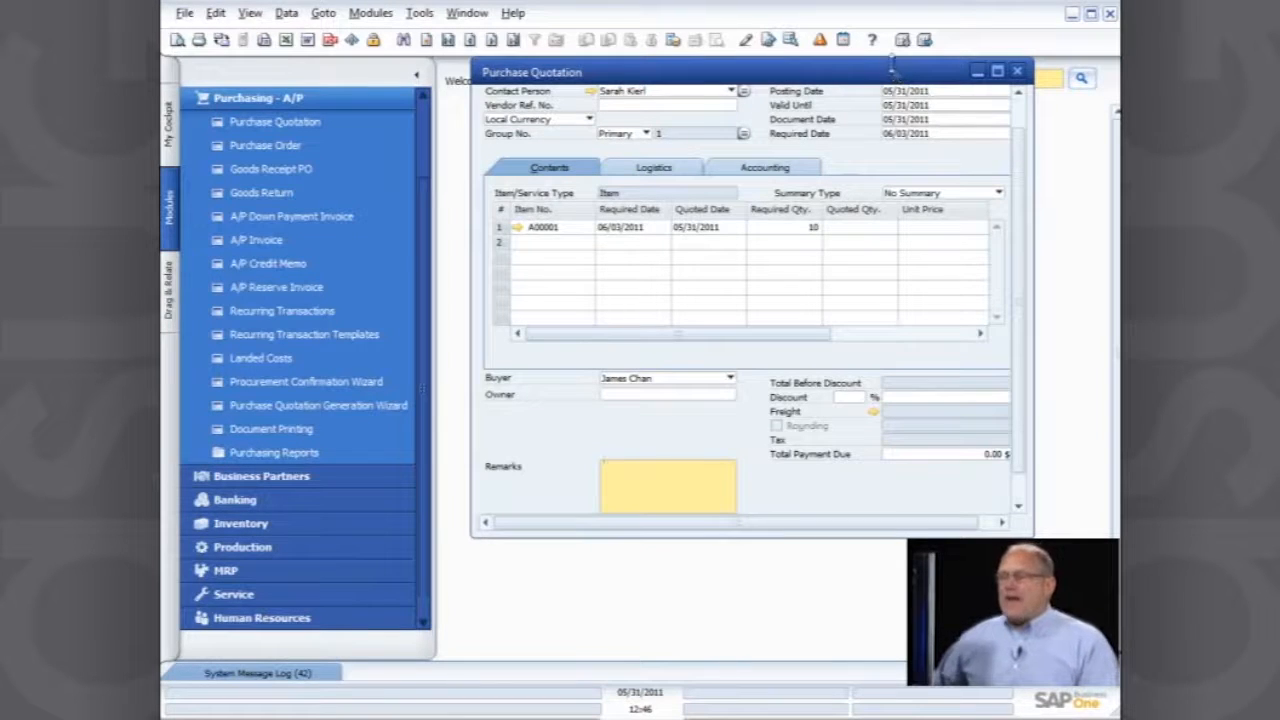
- Start the Purchase Quotation Generation Wizard with a new parameter set named "Default PQ Set" and continue to item selection
{"action": "left_click", "coordinate": [338, 406]}
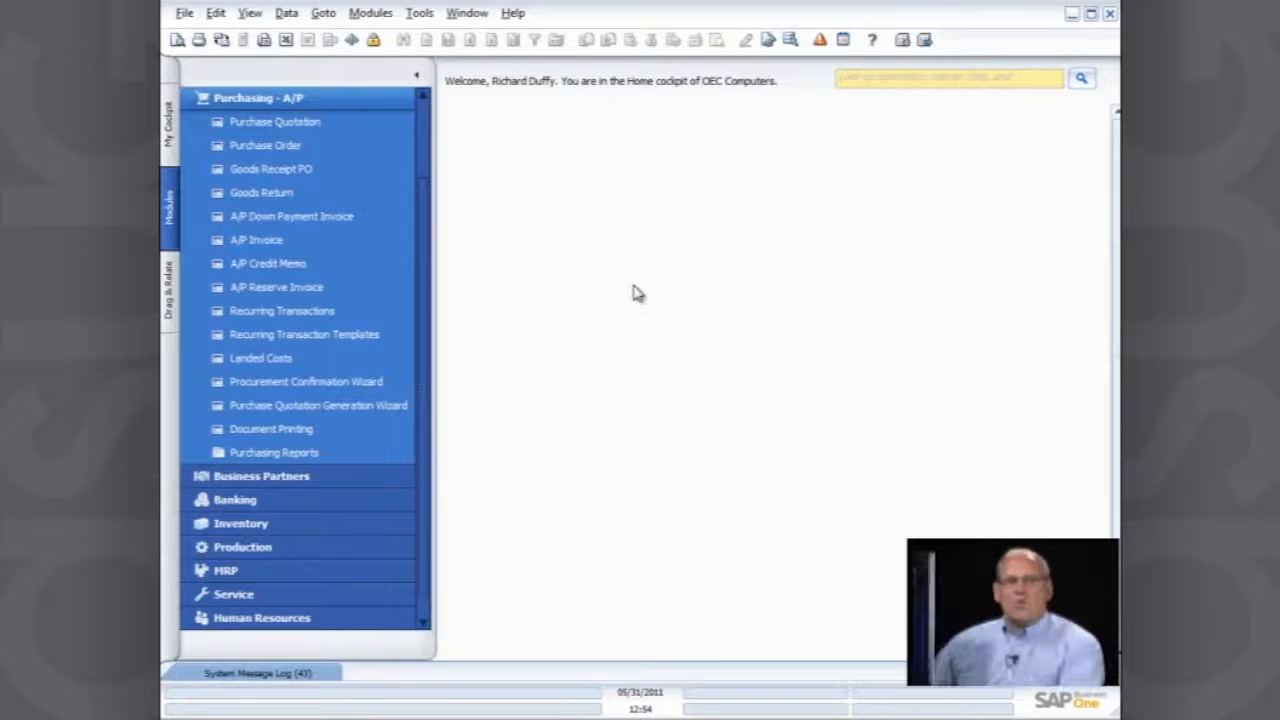
{"action": "left_click", "coordinate": [335, 410]}
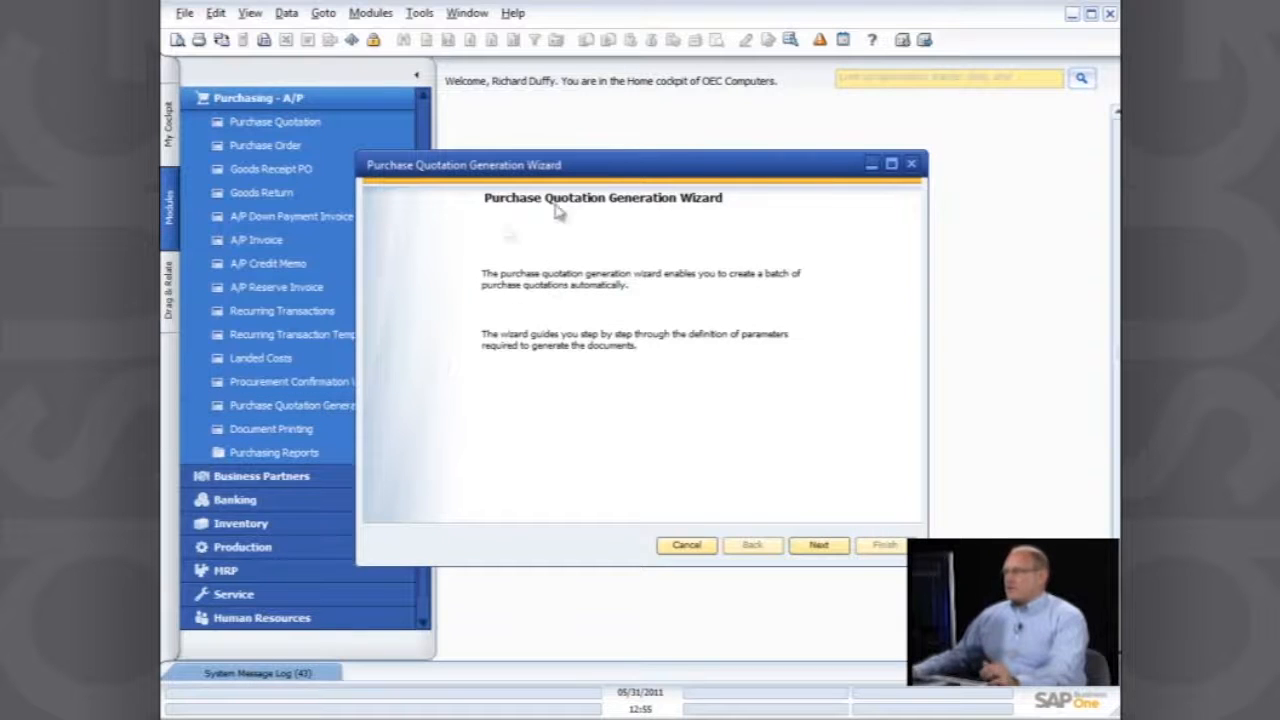
{"action": "left_click_drag", "start_coordinate": [608, 168], "coordinate": [694, 151]}
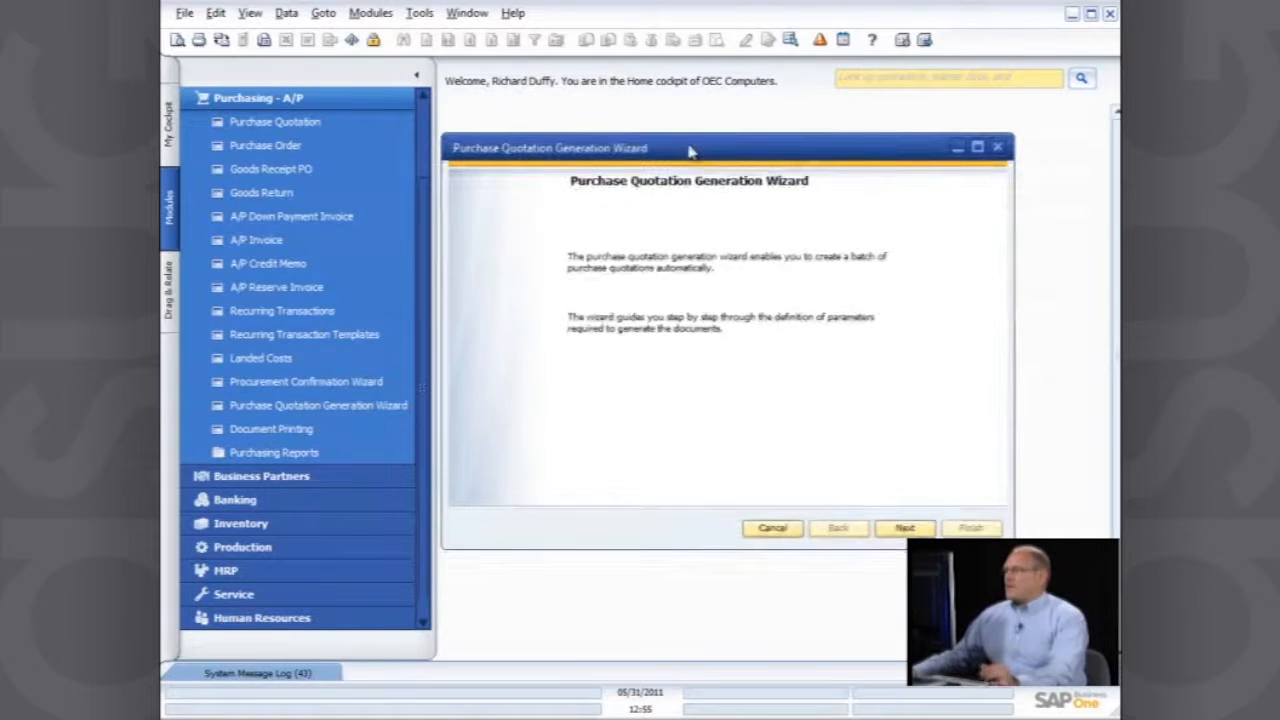
{"action": "left_click", "coordinate": [905, 528]}
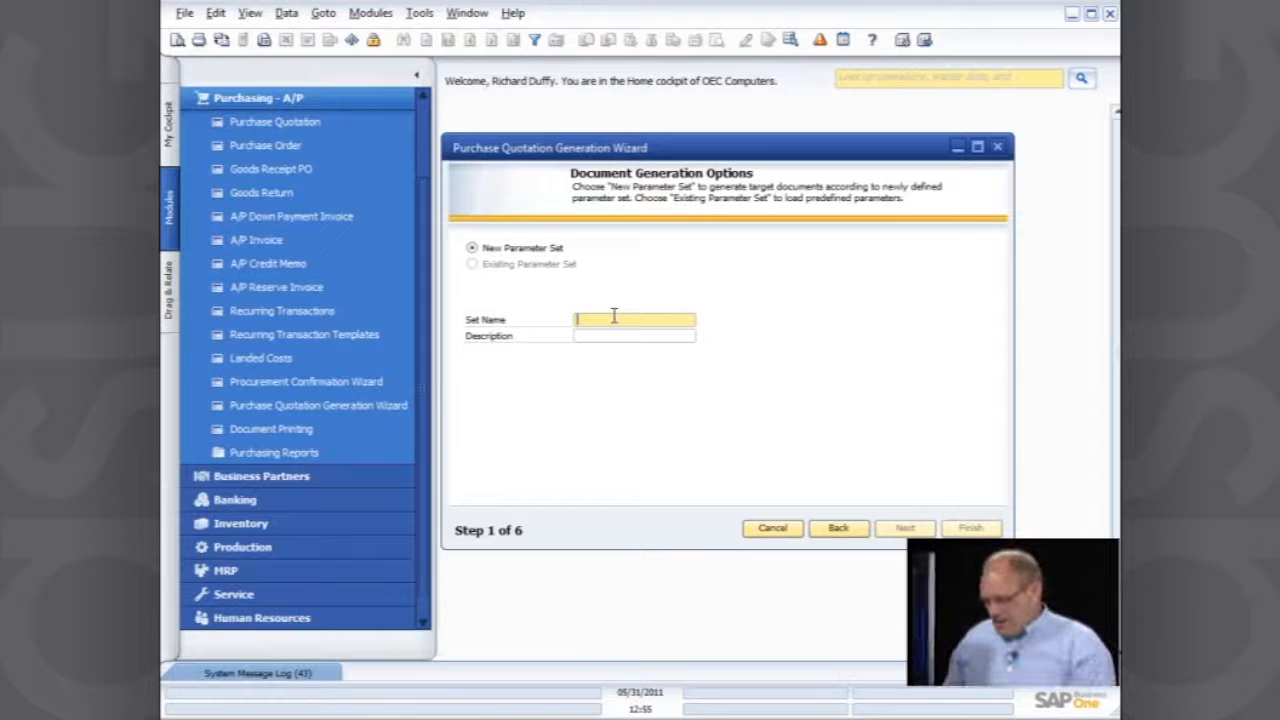
{"action": "type", "text": "Default"}
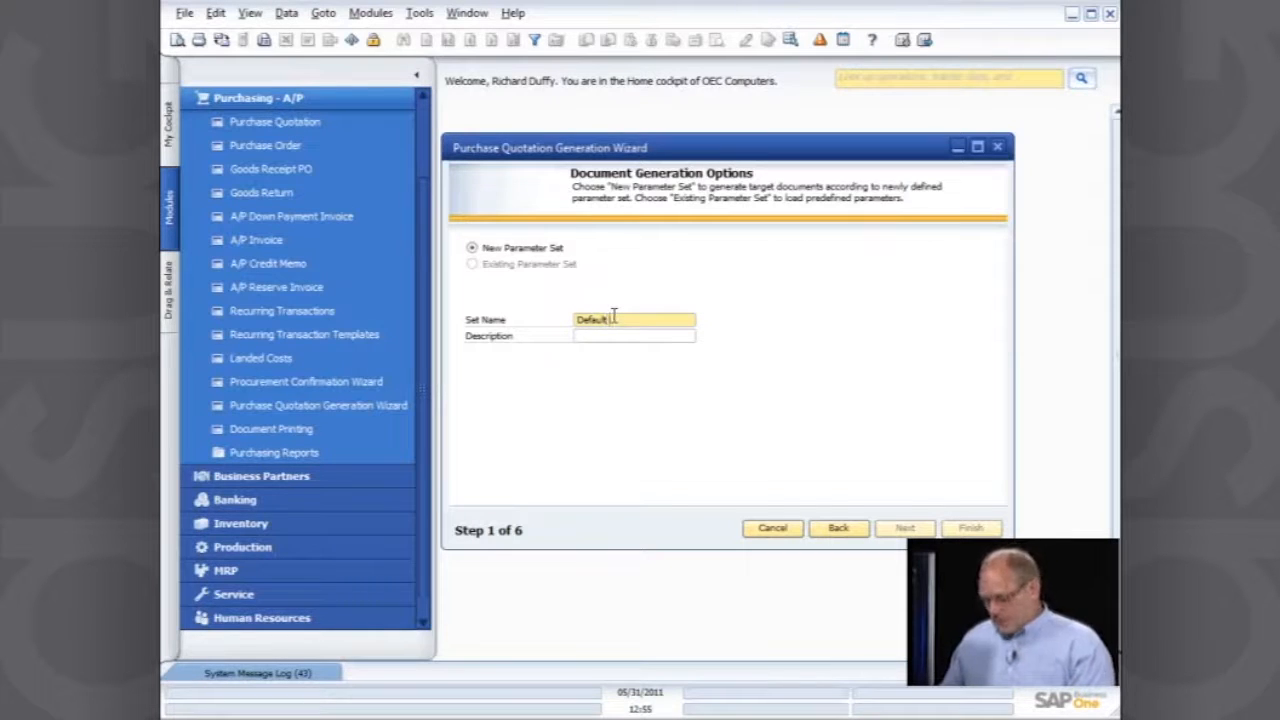
{"action": "type", "text": " RQ Set"}
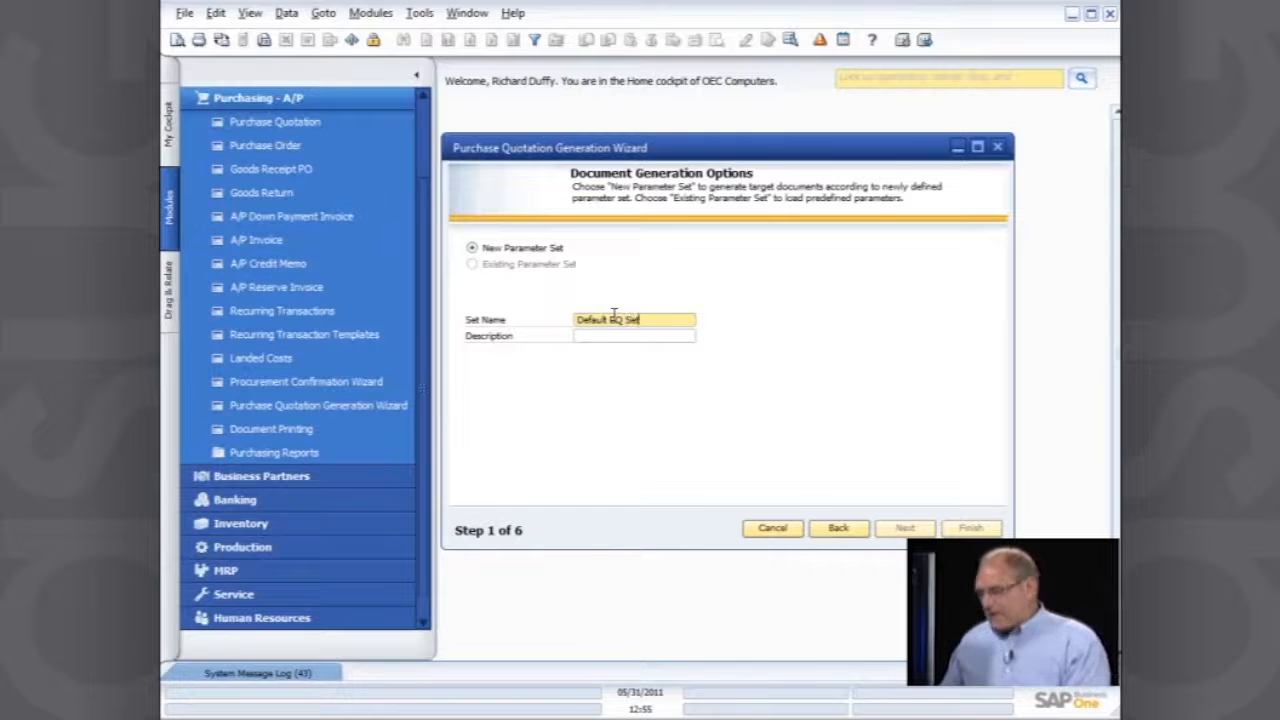
{"action": "key", "text": "Tab"}
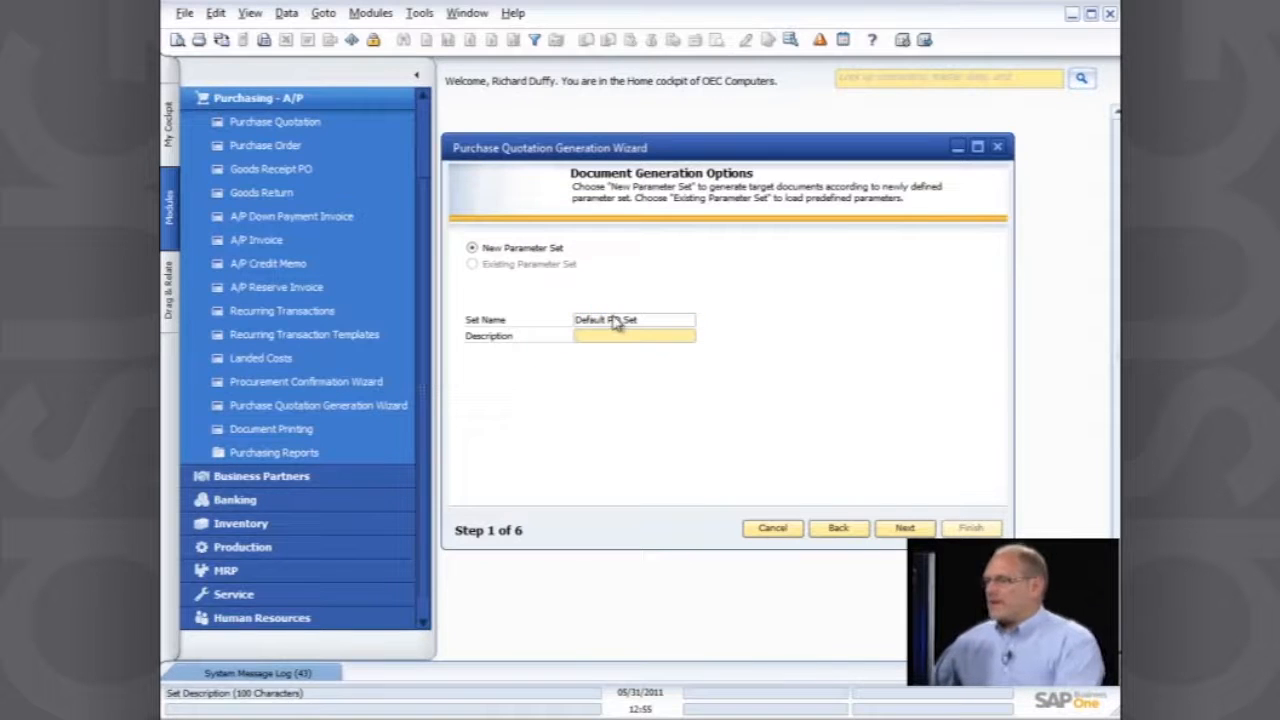
{"action": "left_click", "coordinate": [905, 528]}
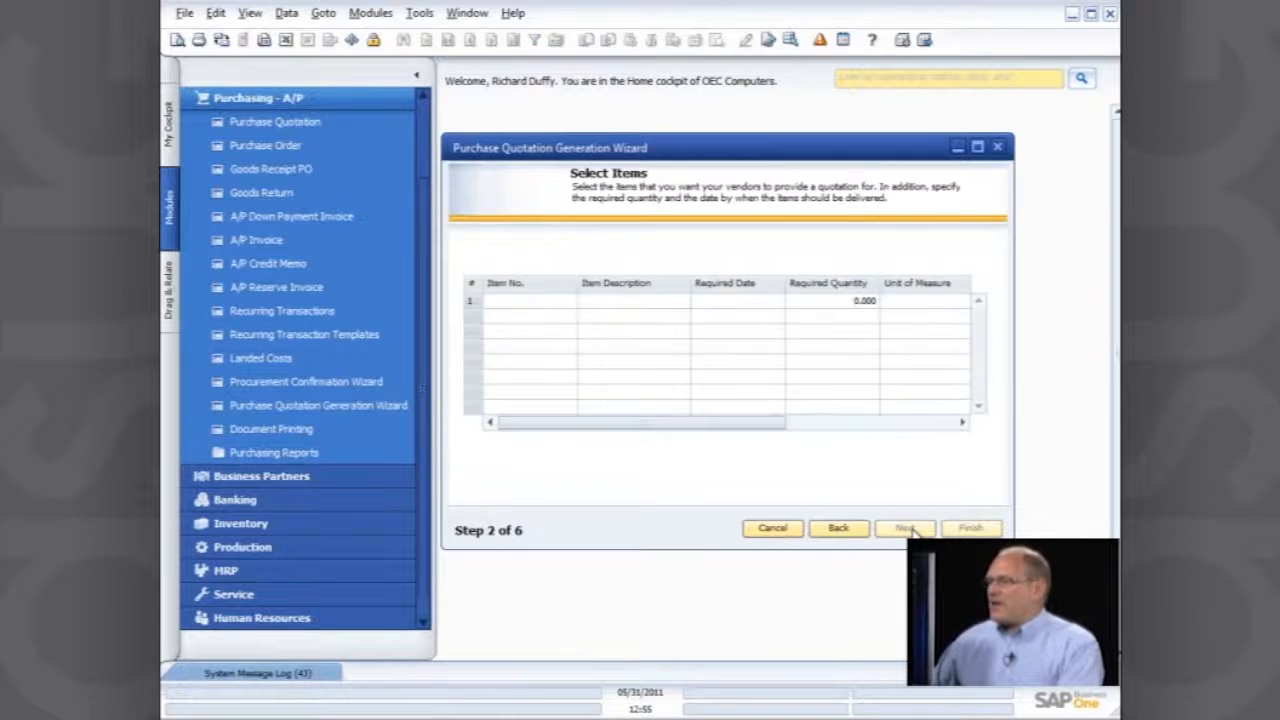
- Add item A00001 (IBM Infoprint 1312) as the first item for vendors to quote
{"action": "left_click", "coordinate": [552, 304]}
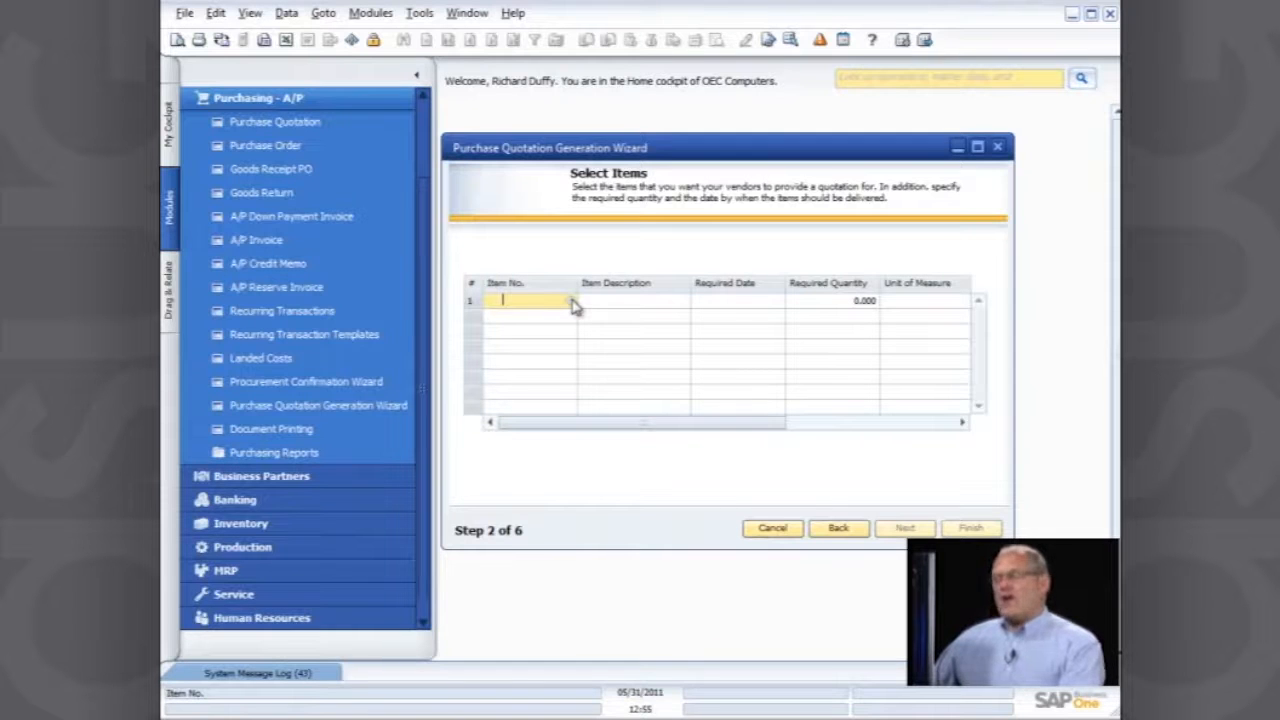
{"action": "left_click", "coordinate": [573, 303]}
{"action": "double_click", "coordinate": [757, 410]}
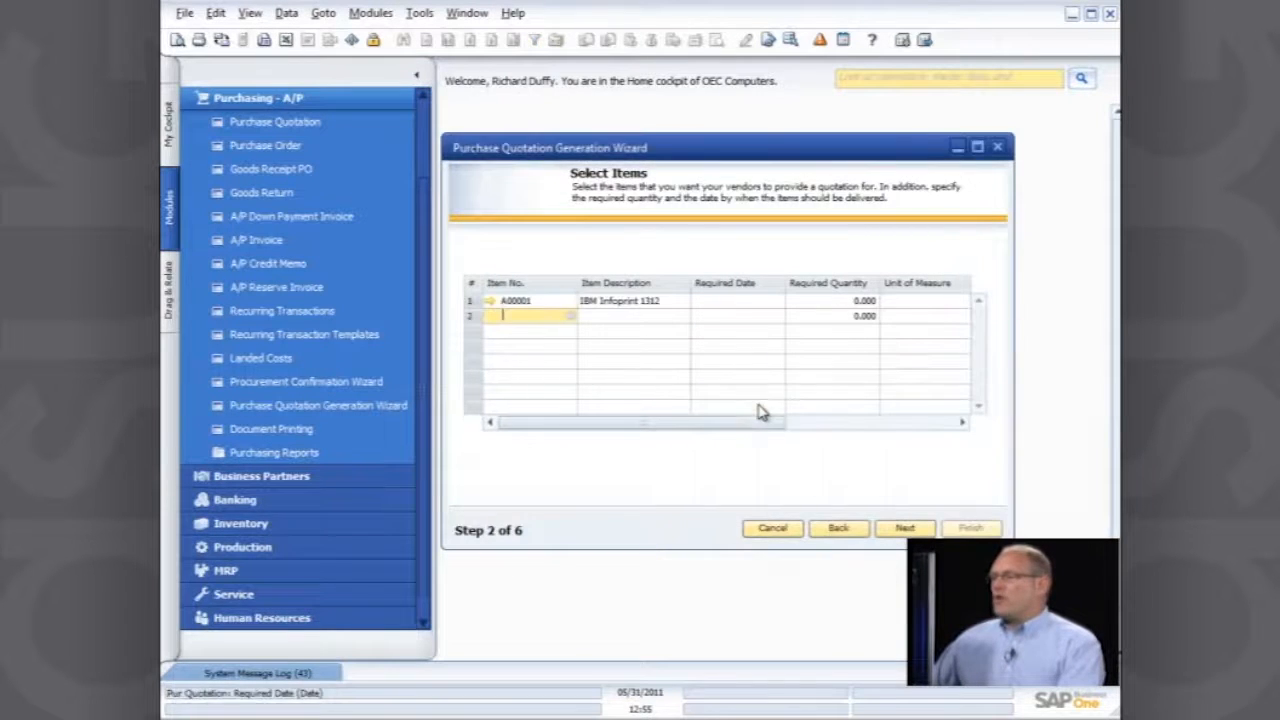
{"action": "left_click_drag", "start_coordinate": [583, 300], "coordinate": [660, 300]}
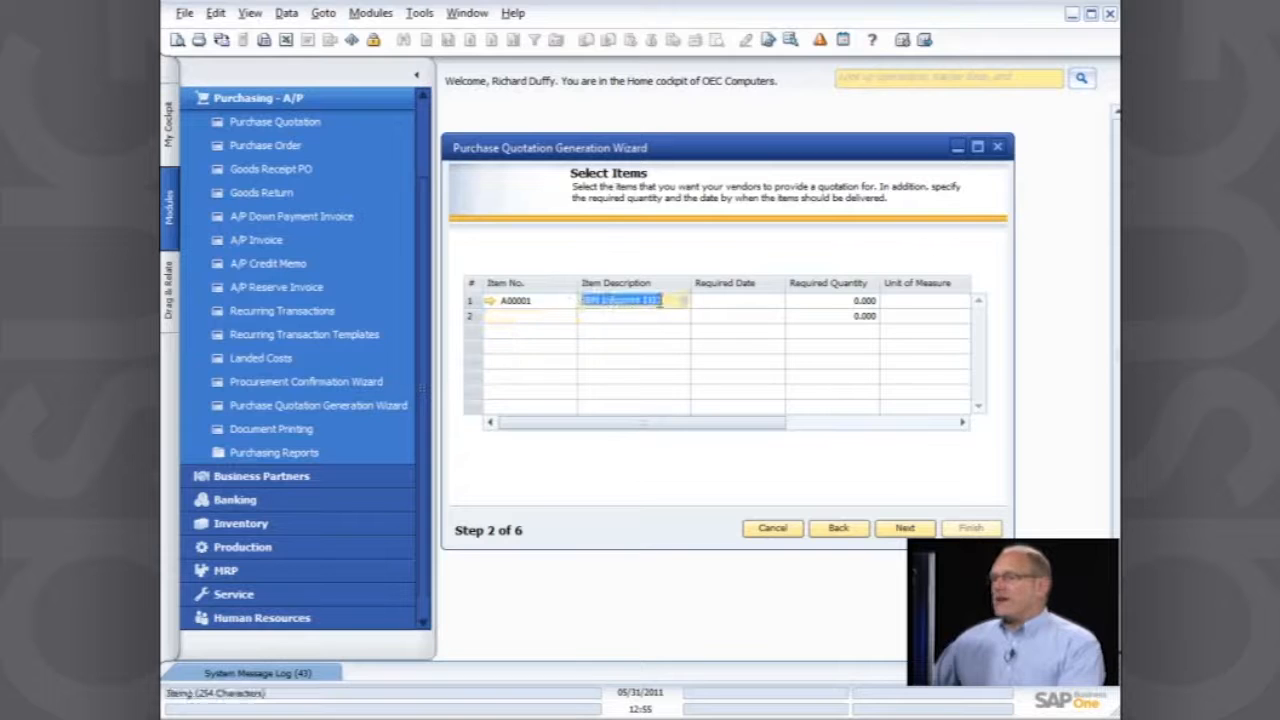
- Set the A00001 row's required date to 06/03/2011 and its required quantity to 10
{"action": "left_click", "coordinate": [765, 302]}
{"action": "left_click", "coordinate": [778, 302]}
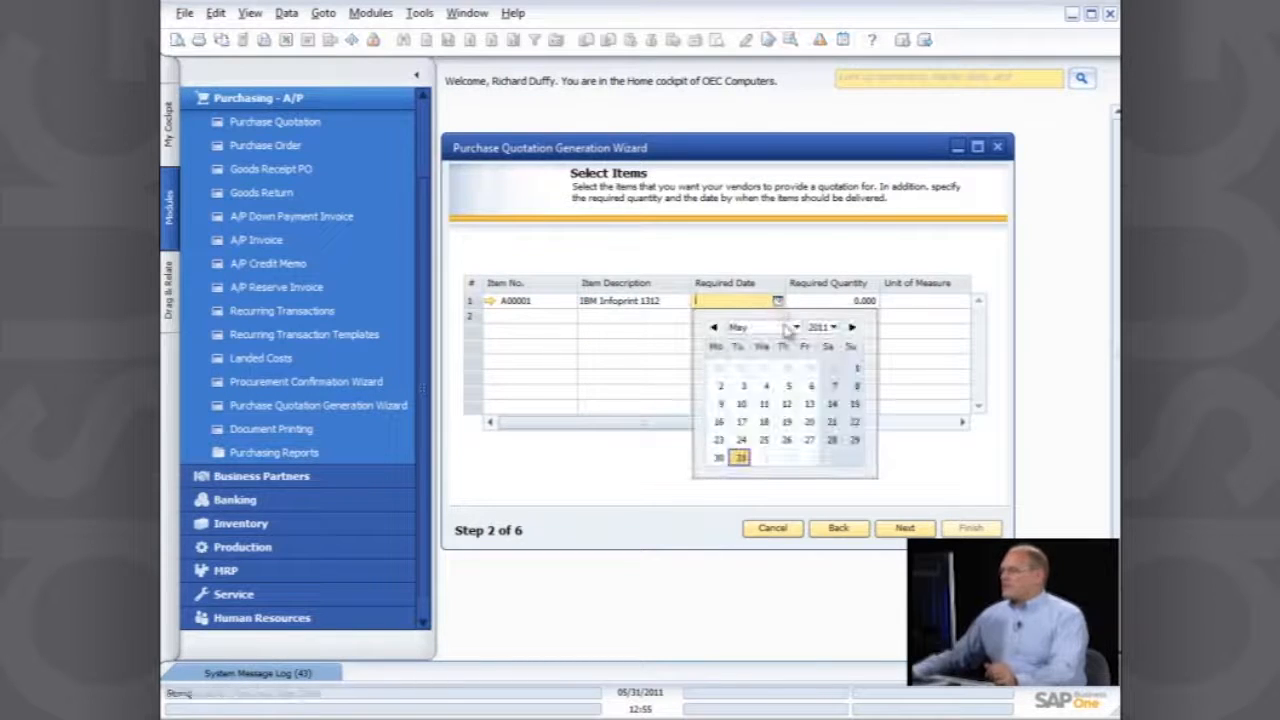
{"action": "left_click", "coordinate": [811, 462]}
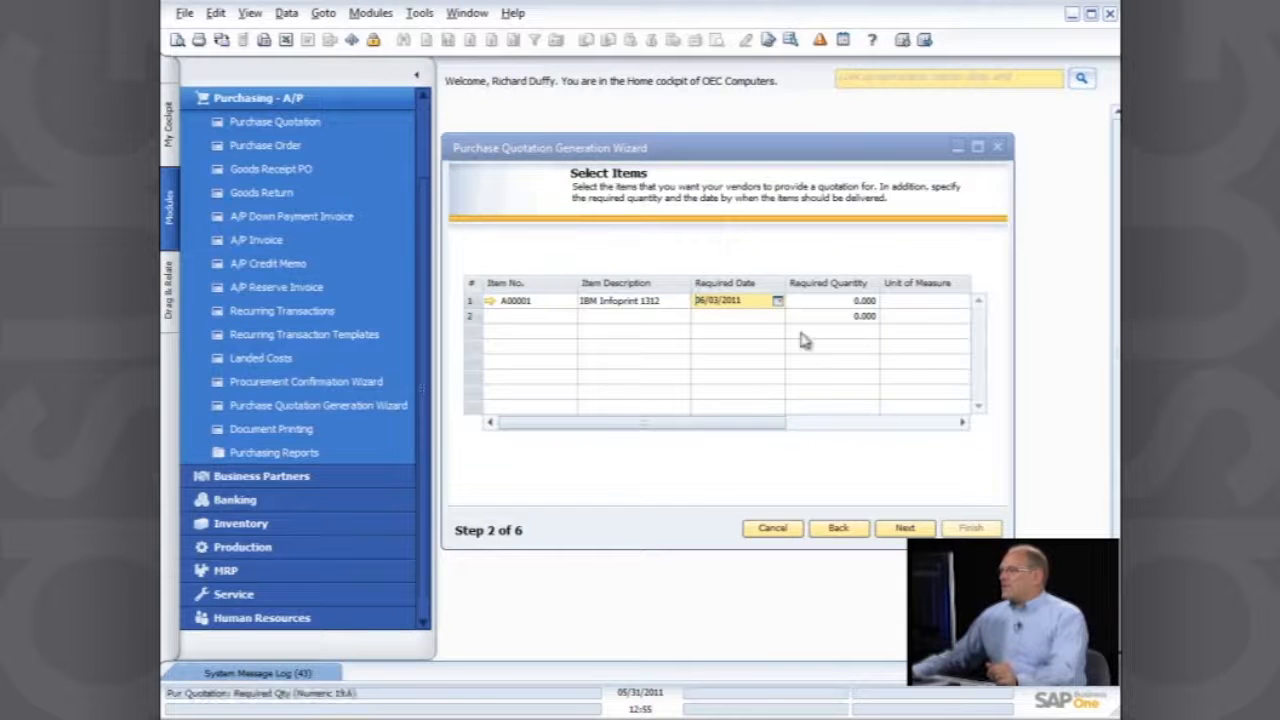
{"action": "left_click", "coordinate": [866, 302]}
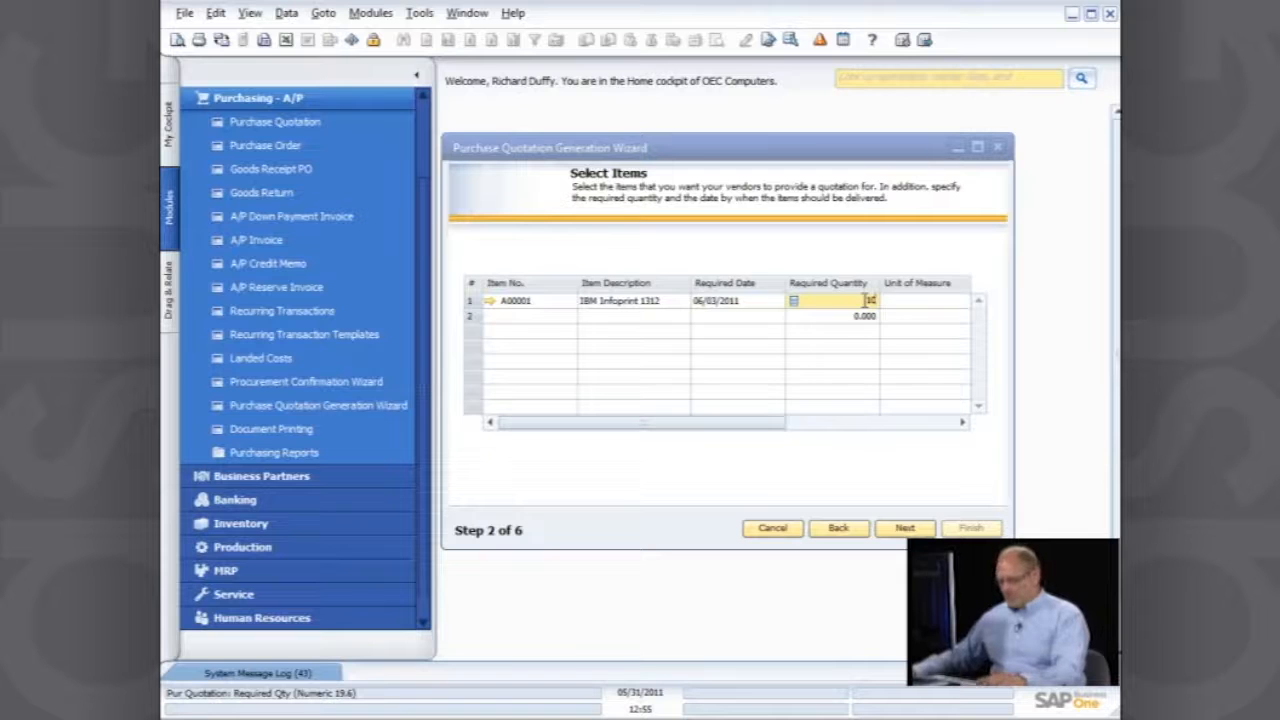
{"action": "type", "text": "10"}
- Set the A00001 row's valid-until date to 06/03/2011 and continue to the quotation line items
{"action": "left_click", "coordinate": [903, 528]}
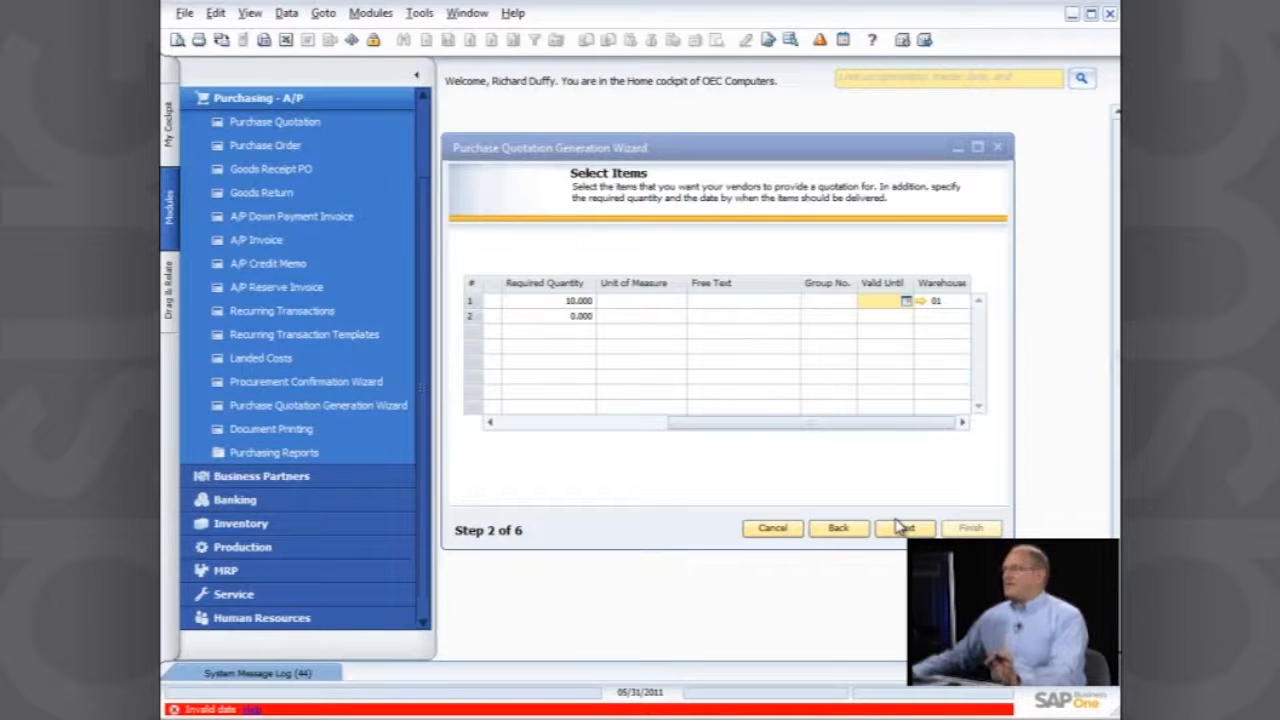
{"action": "left_click", "coordinate": [906, 301]}
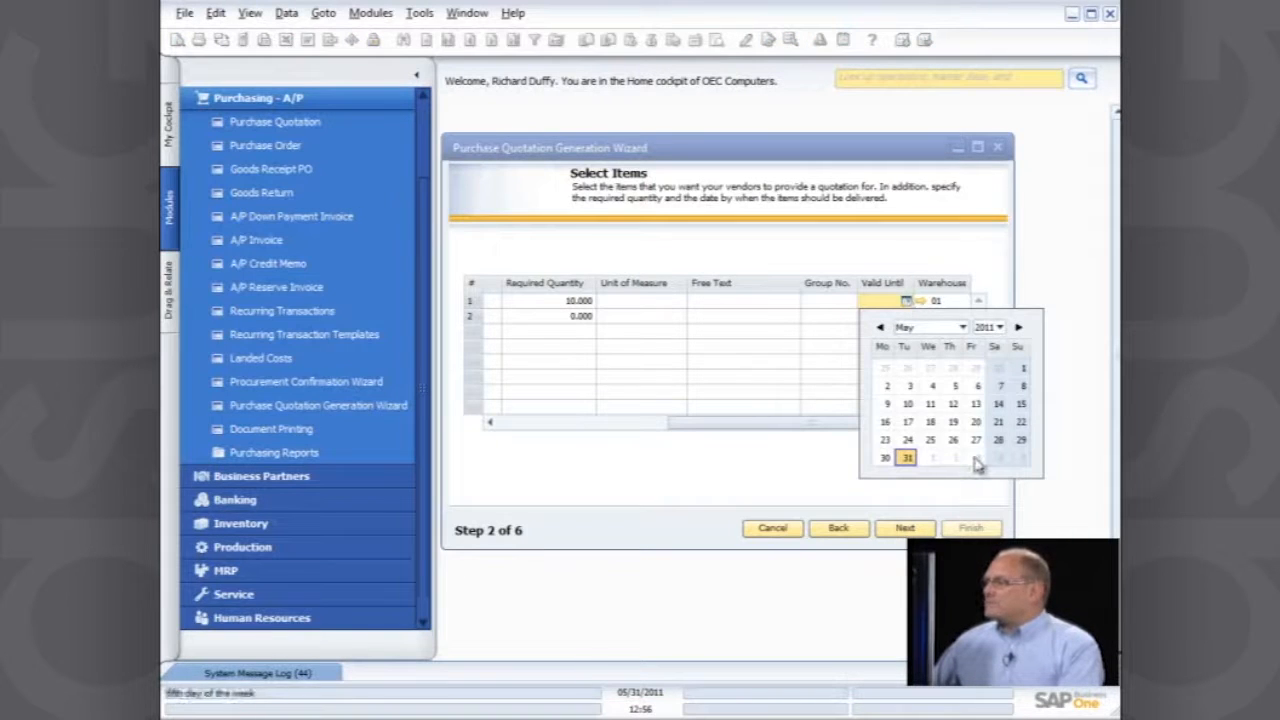
{"action": "left_click", "coordinate": [977, 457]}
{"action": "left_click", "coordinate": [905, 528]}
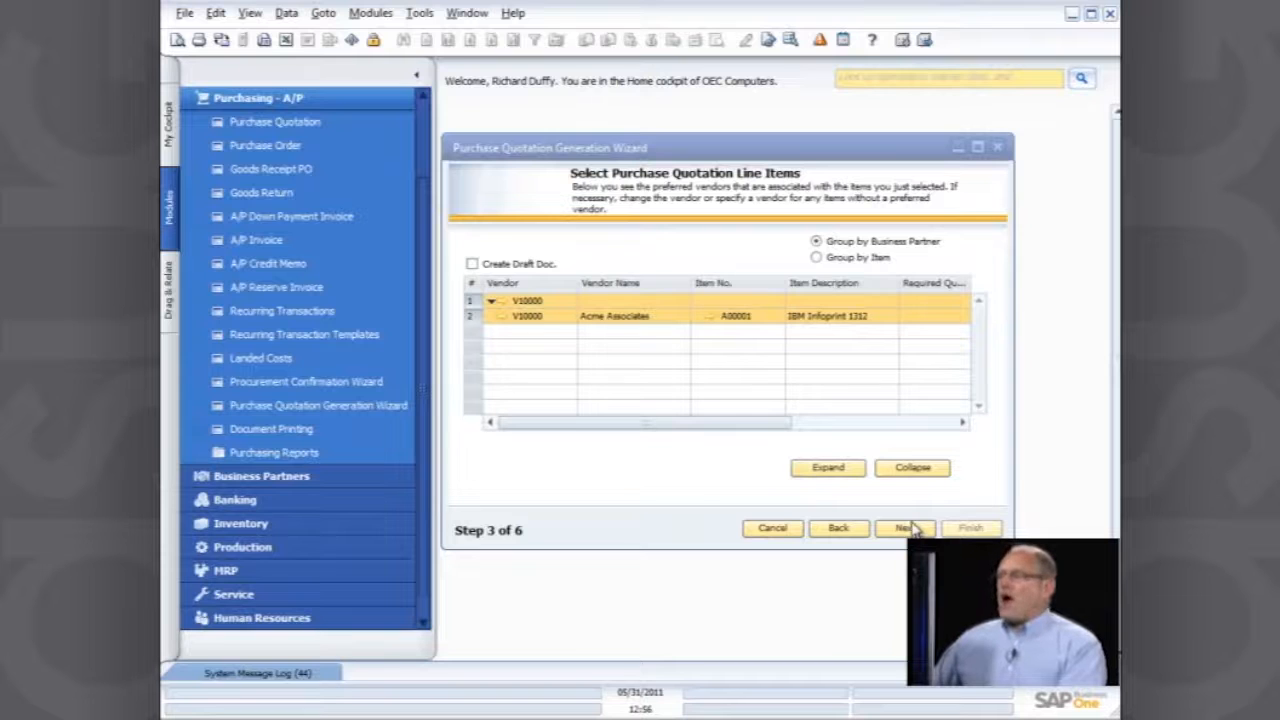
- Add a line item row for vendor V1010 (Far East Imports) with item A00001
{"action": "right_click", "coordinate": [557, 318]}
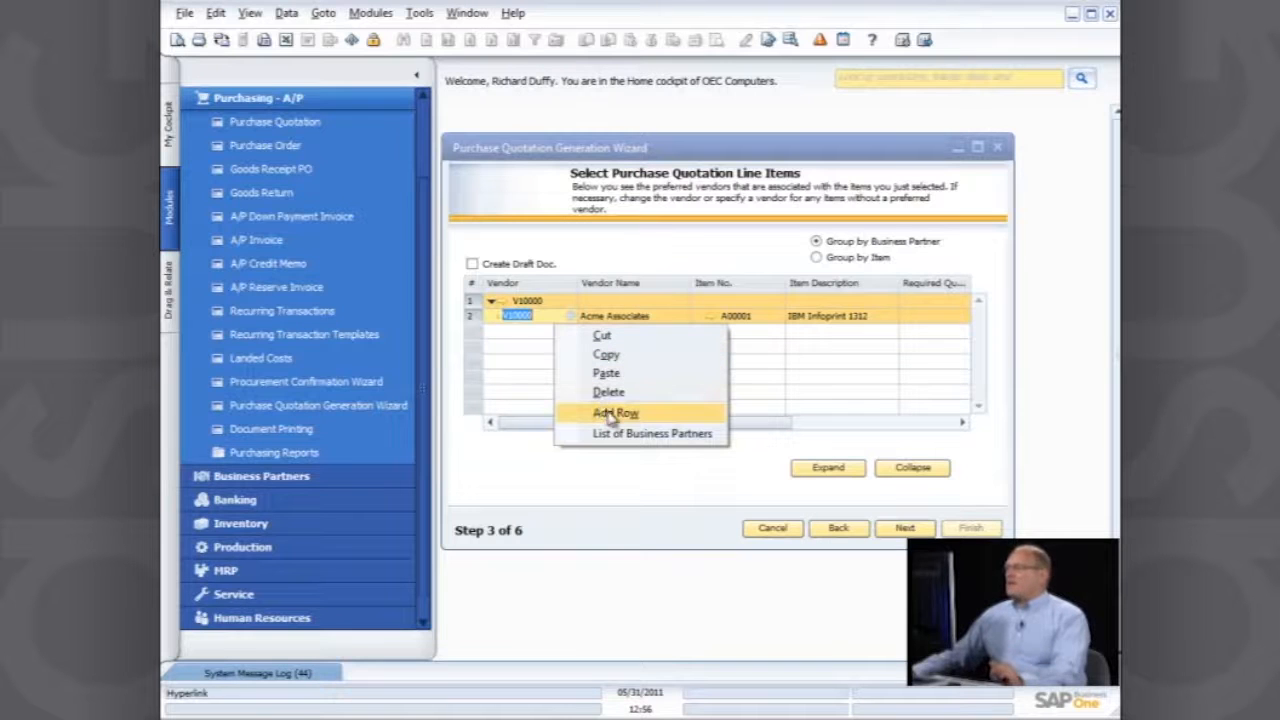
{"action": "left_click", "coordinate": [612, 414]}
{"action": "left_click", "coordinate": [572, 324]}
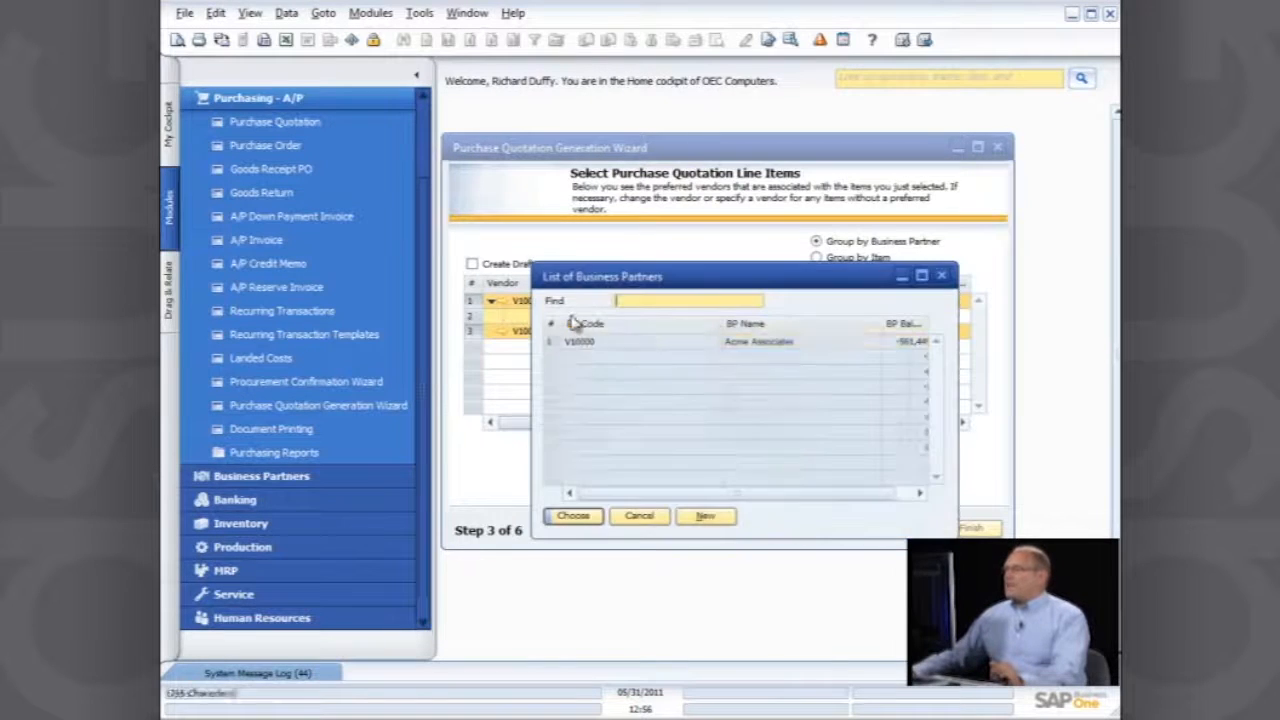
{"action": "double_click", "coordinate": [652, 363]}
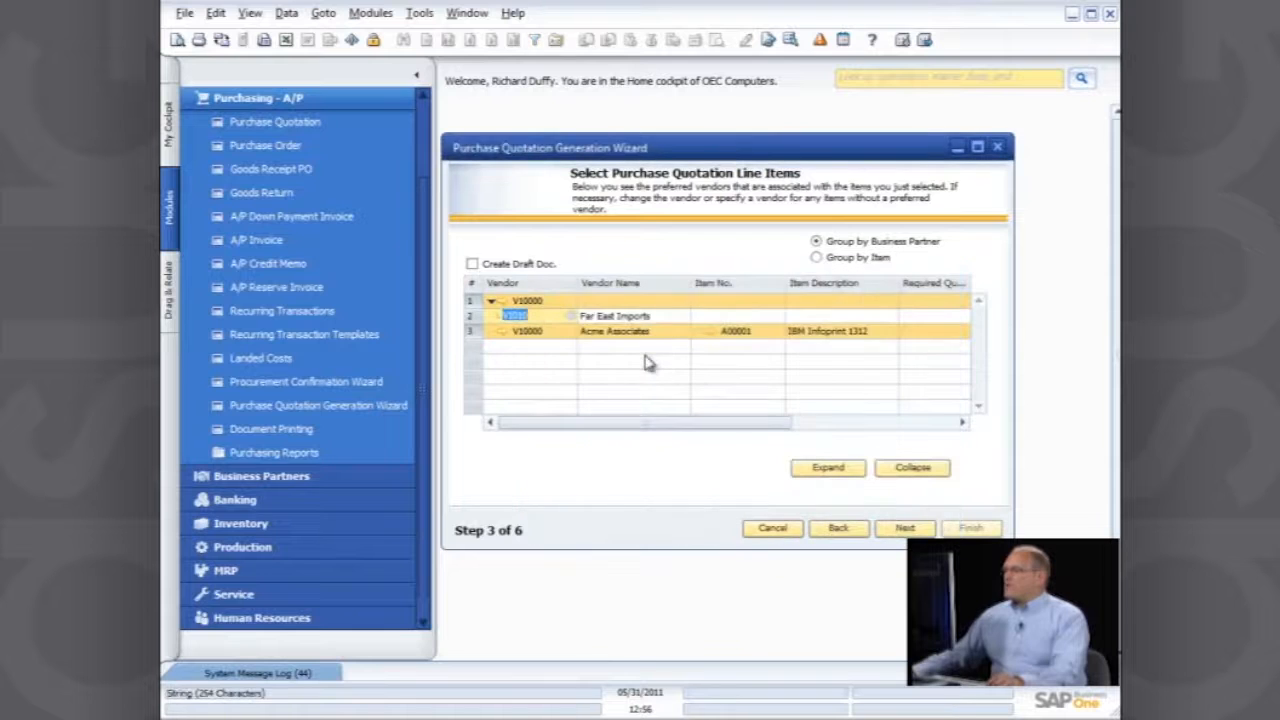
{"action": "left_click", "coordinate": [726, 317]}
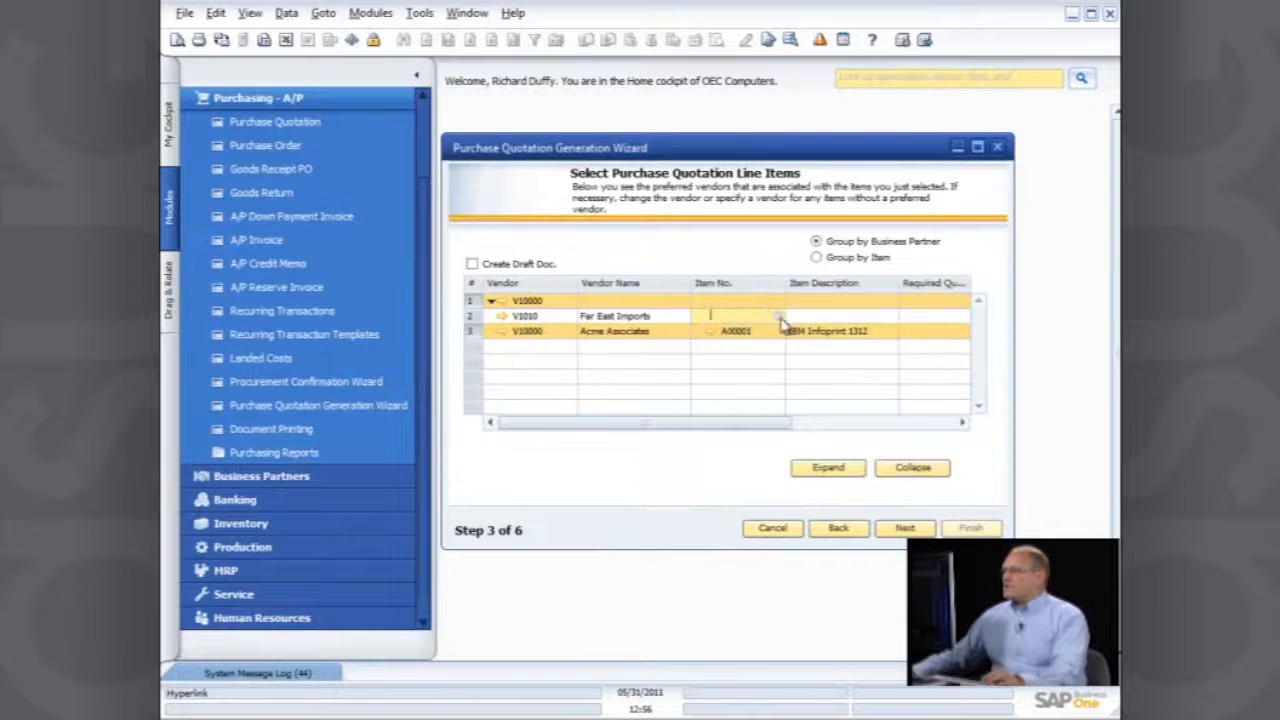
{"action": "left_click", "coordinate": [779, 317]}
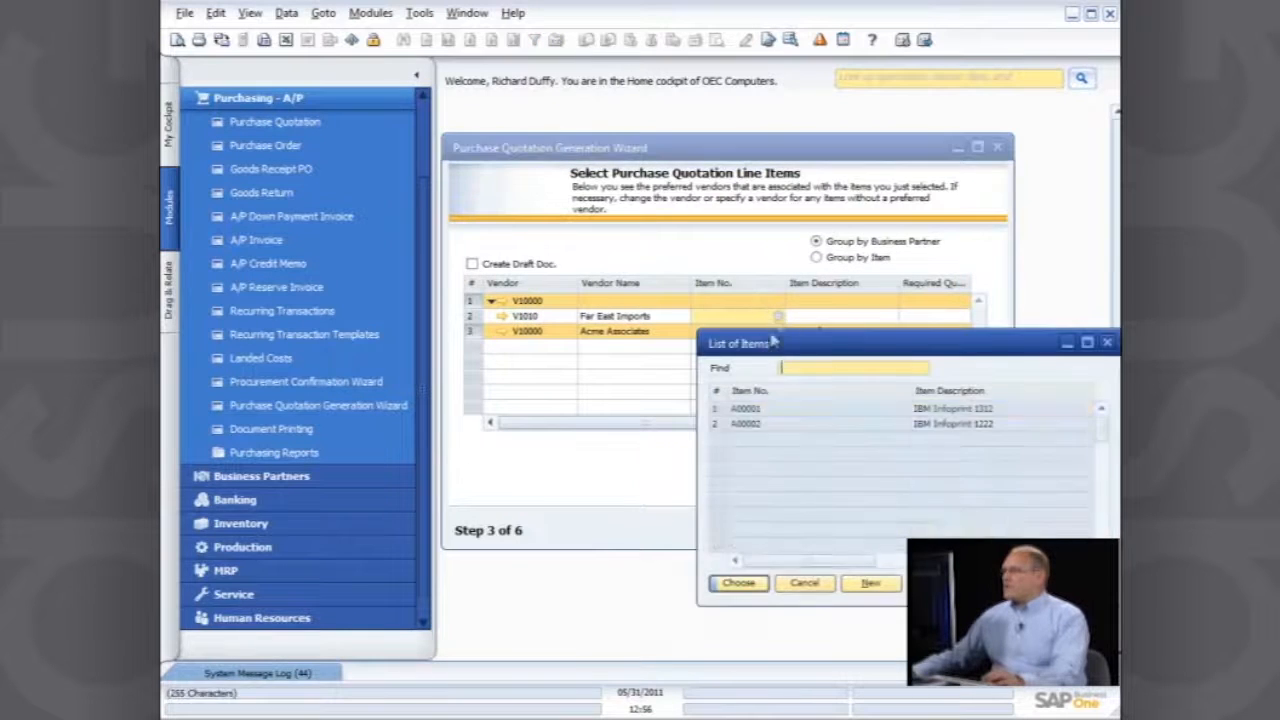
{"action": "double_click", "coordinate": [759, 409]}
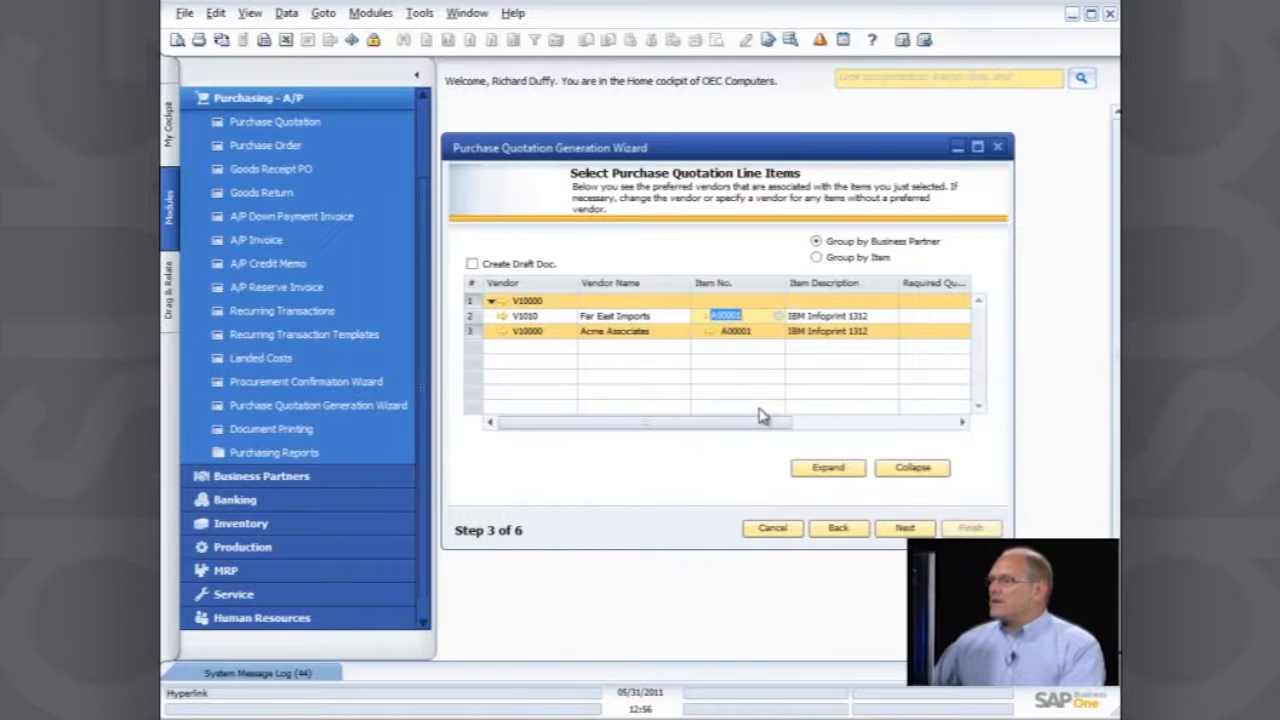
- Give the Far East Imports row a required quantity of 10 and a required date of 06/03/2011
{"action": "left_click", "coordinate": [957, 422]}
{"action": "left_click", "coordinate": [728, 316]}
{"action": "type", "text": "10"}
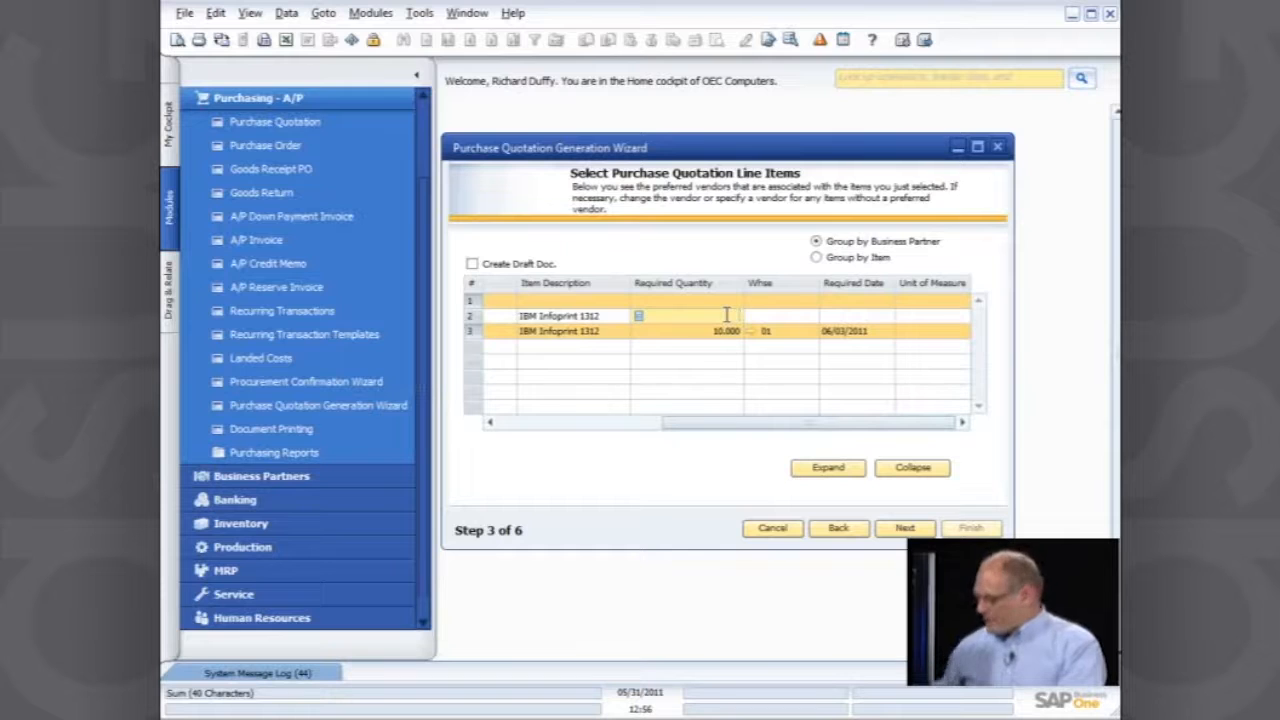
{"action": "key", "text": "Tab"}
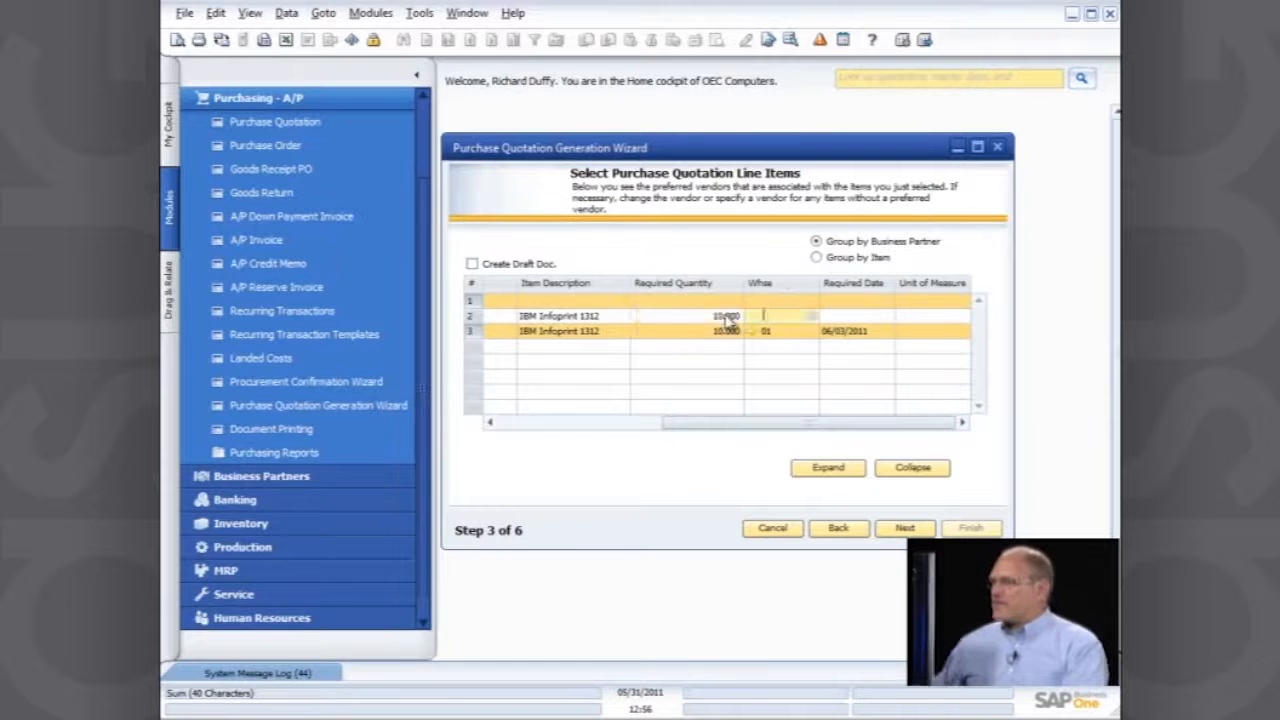
{"action": "left_click", "coordinate": [889, 316]}
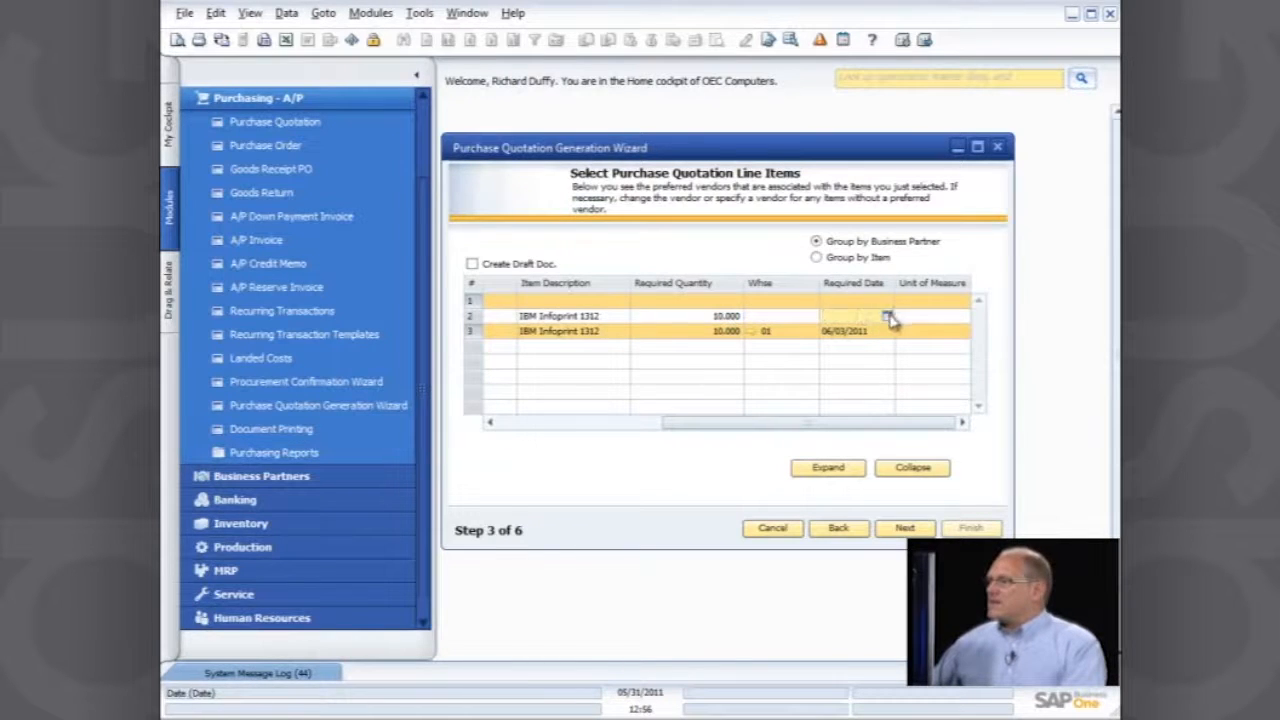
{"action": "left_click", "coordinate": [888, 315]}
{"action": "left_click", "coordinate": [939, 474]}
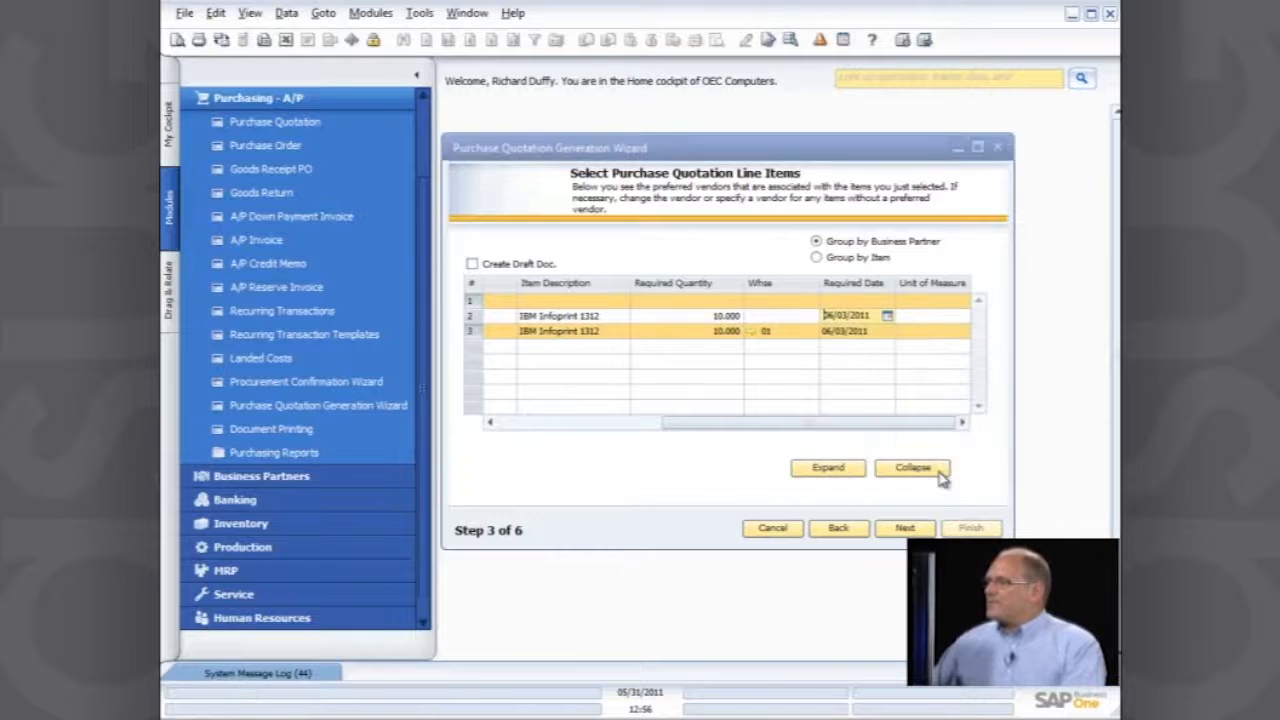
{"action": "left_click_drag", "start_coordinate": [697, 424], "coordinate": [503, 408]}
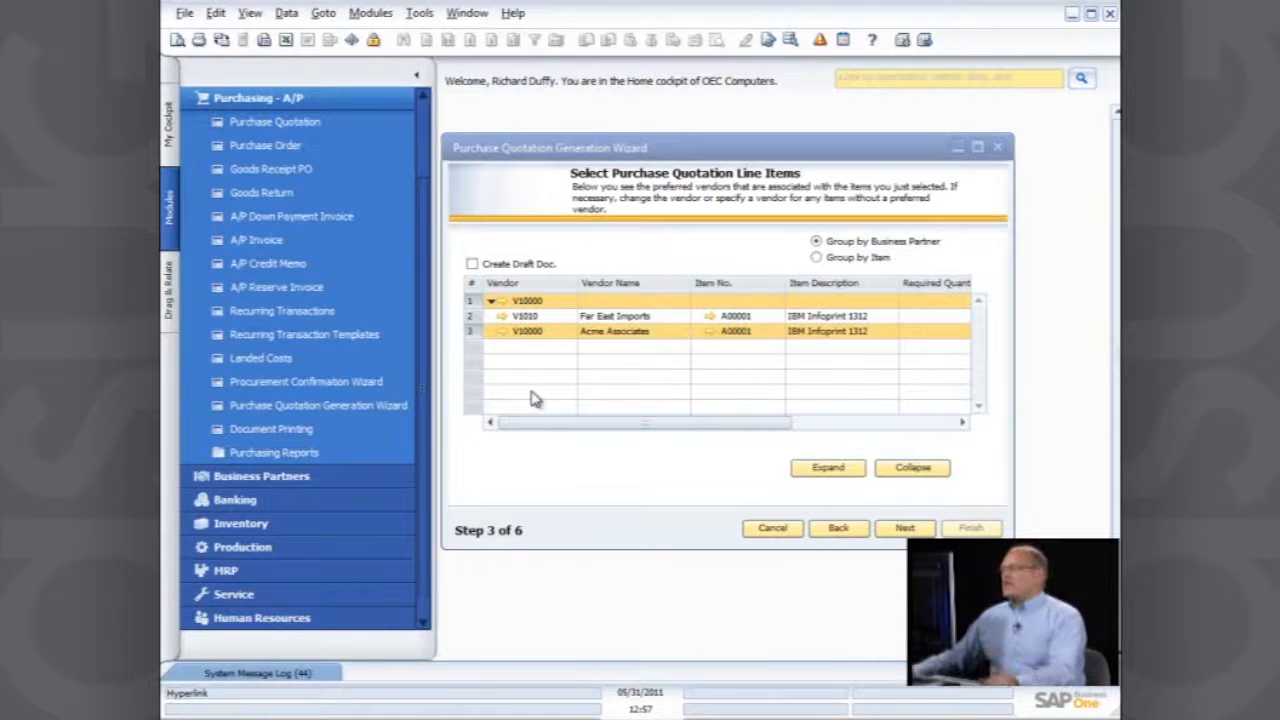
- Continue past the preview, keep "Skip to next vendor" for errors, run "Save Parameter Set and Exit", and close the wizard
{"action": "left_click", "coordinate": [905, 530]}
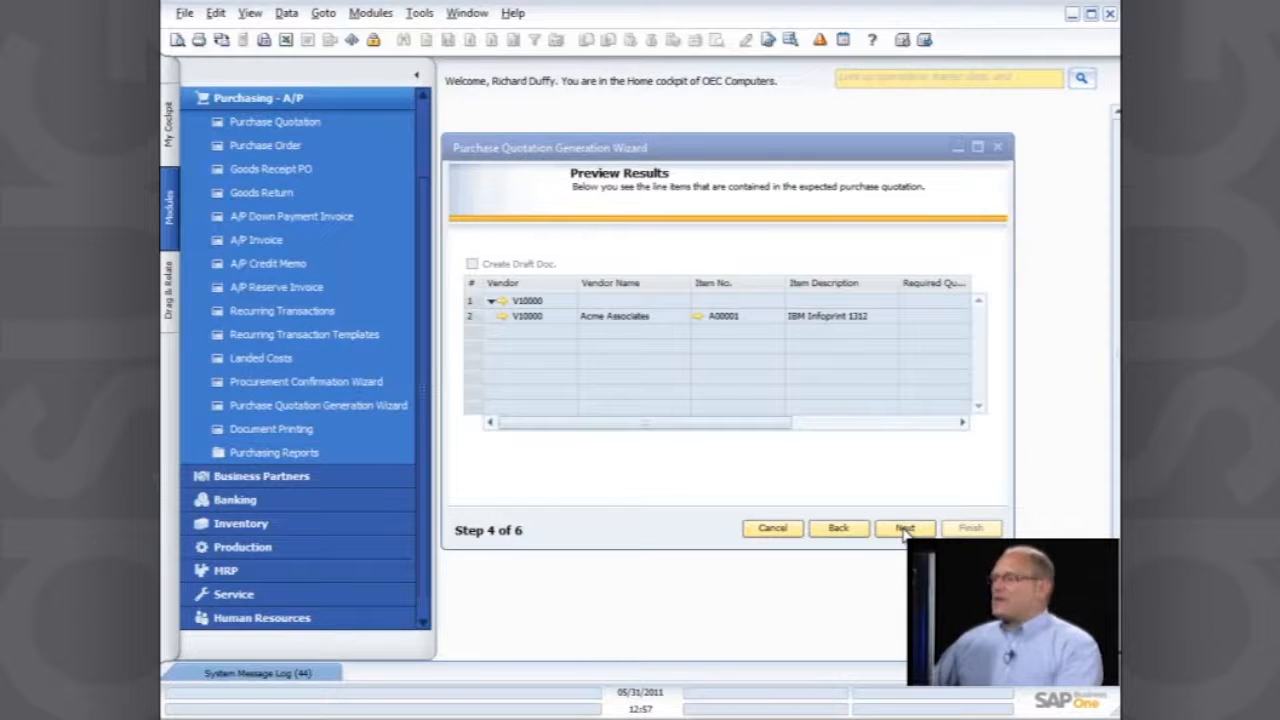
{"action": "left_click", "coordinate": [905, 530]}
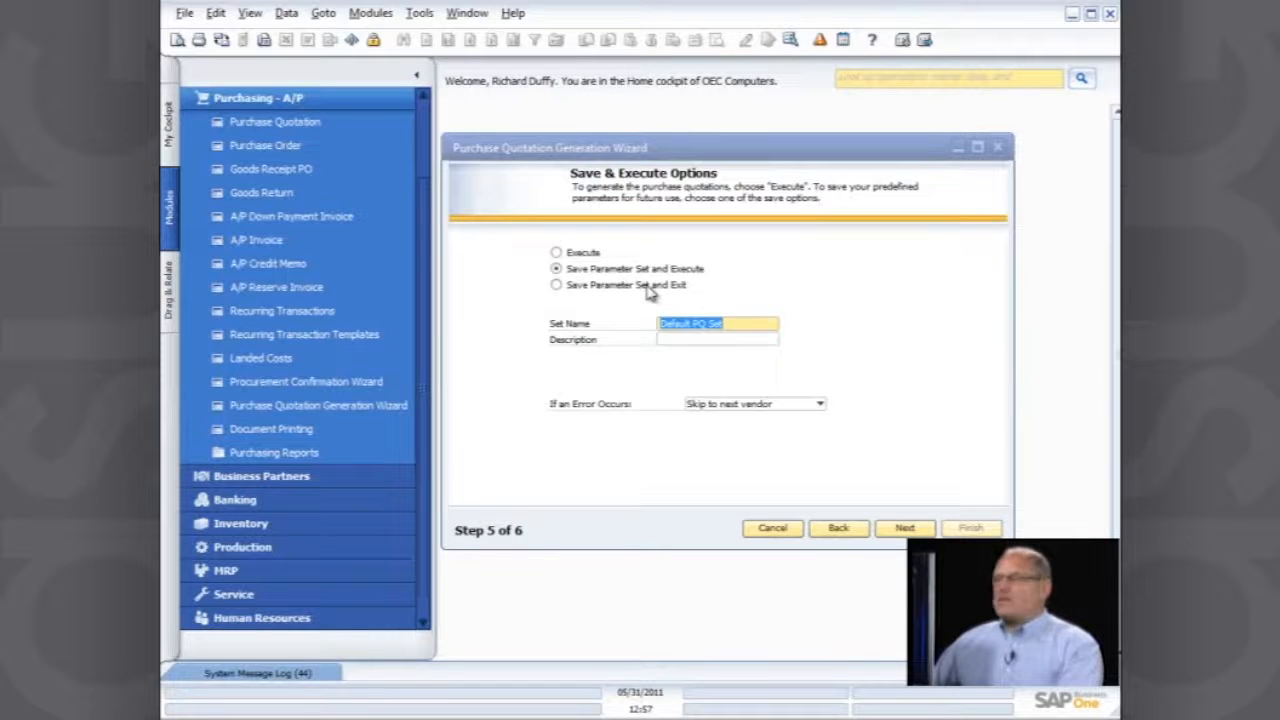
{"action": "left_click", "coordinate": [820, 408]}
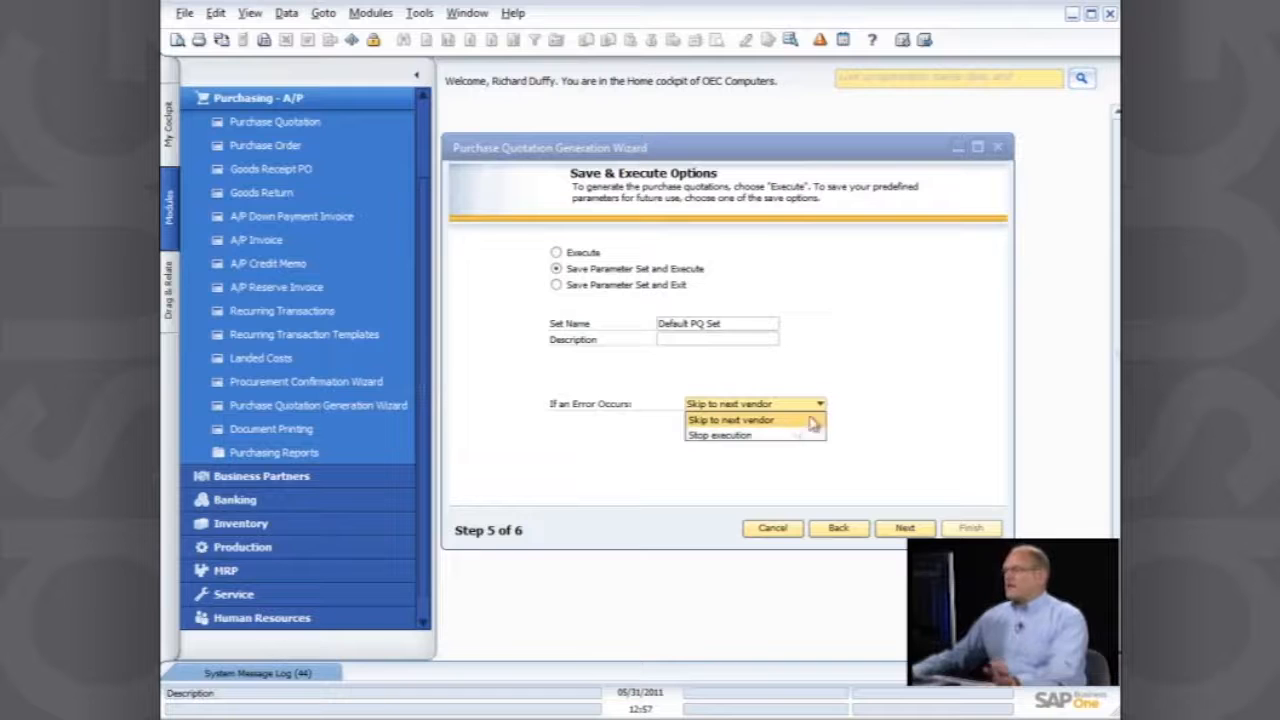
{"action": "left_click", "coordinate": [872, 423]}
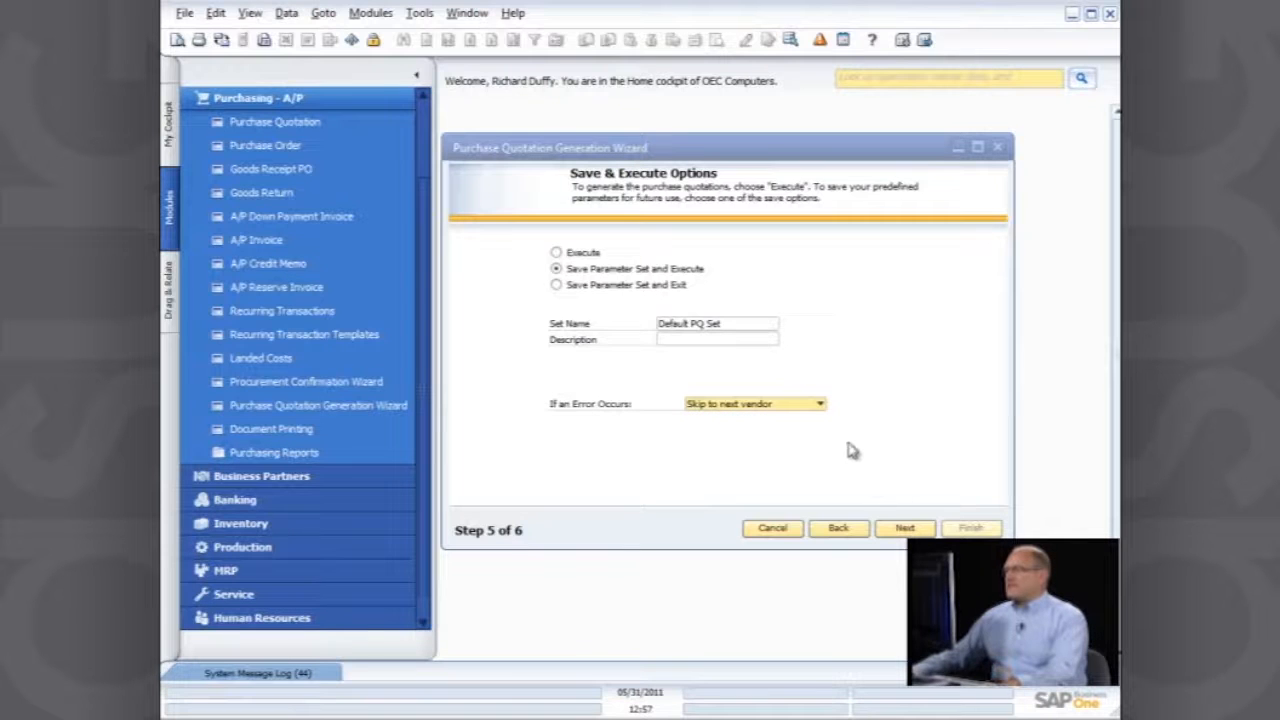
{"action": "left_click", "coordinate": [566, 286]}
{"action": "left_click", "coordinate": [912, 528]}
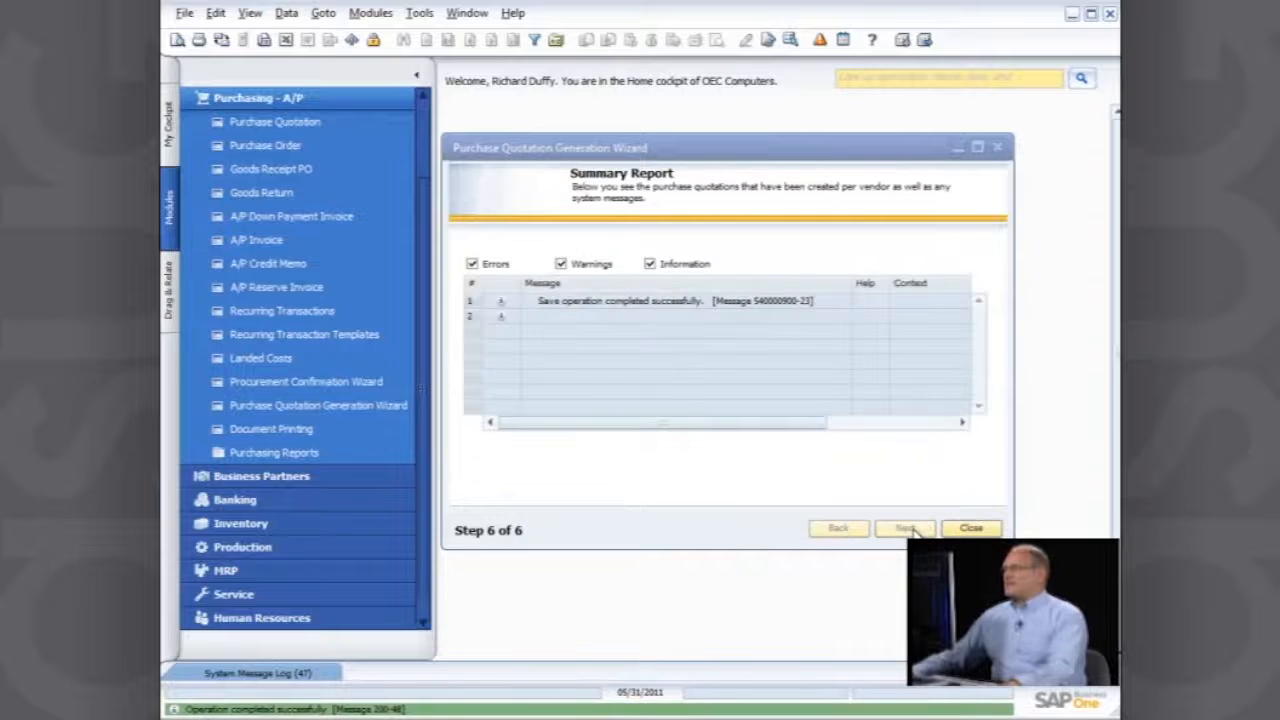
{"action": "left_click", "coordinate": [971, 528]}
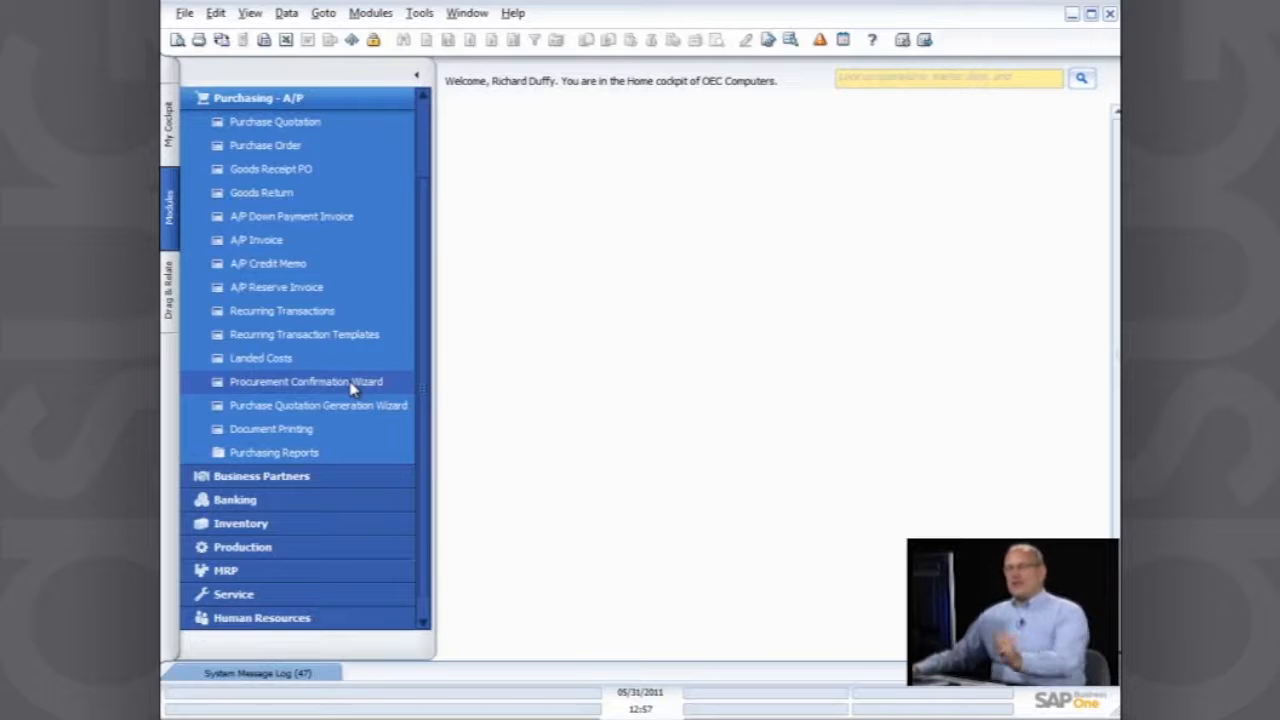
- Open a blank purchase order and move its window clear of the module list
{"action": "left_click", "coordinate": [268, 148]}
{"action": "left_click_drag", "start_coordinate": [645, 125], "coordinate": [772, 117]}
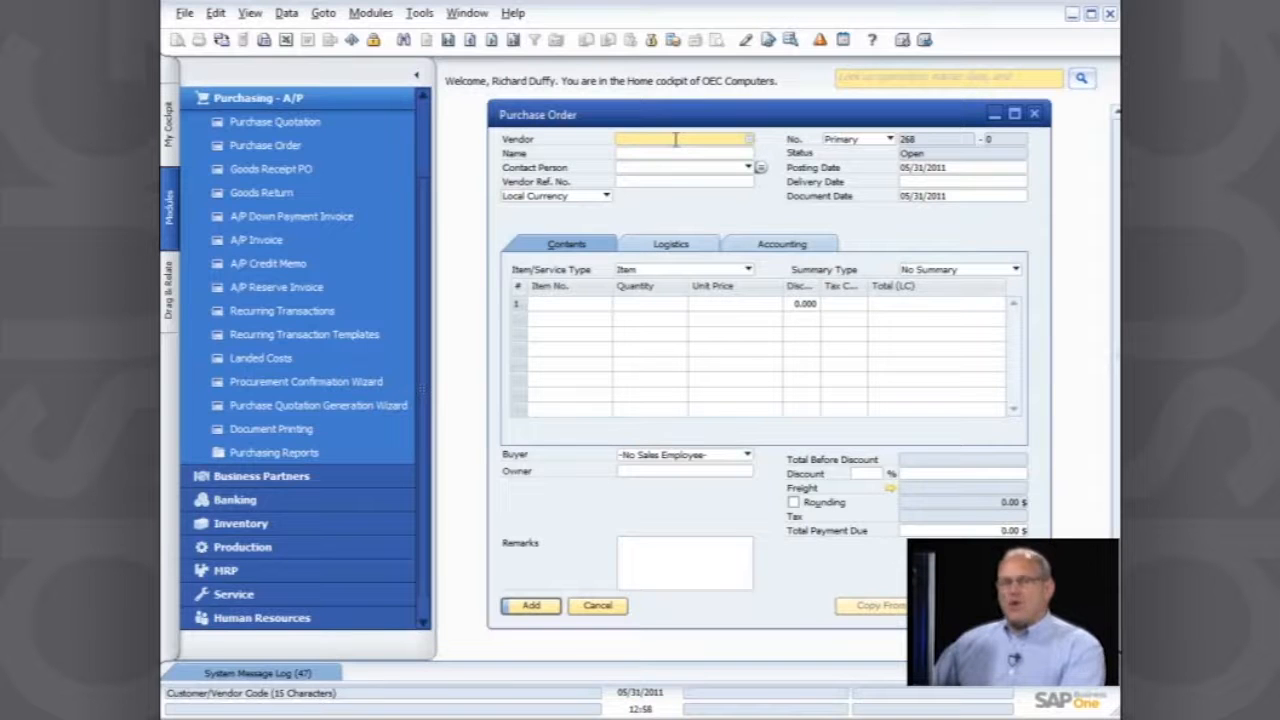
- Choose vendor V20000 (Lasercom) for the purchase order and enter item B10000 (Printer Label) in the first row
{"action": "left_click", "coordinate": [750, 142]}
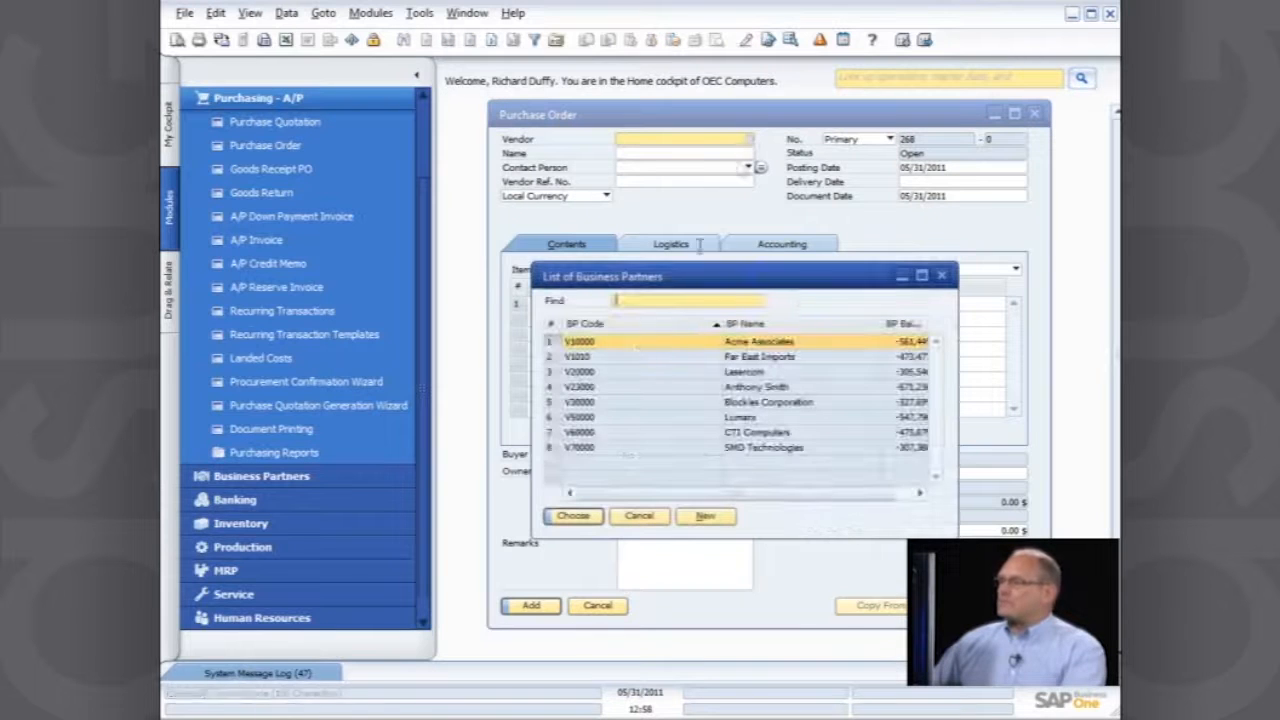
{"action": "double_click", "coordinate": [660, 371]}
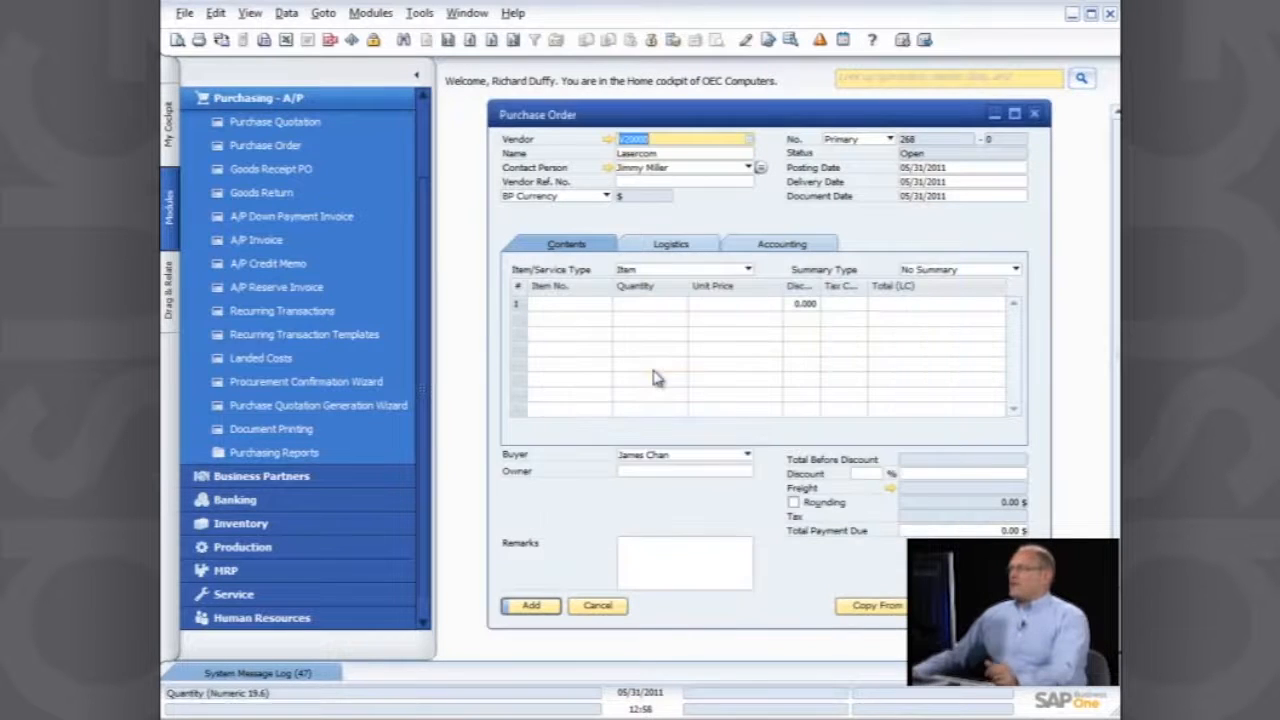
{"action": "left_click", "coordinate": [574, 306]}
{"action": "left_click", "coordinate": [607, 306]}
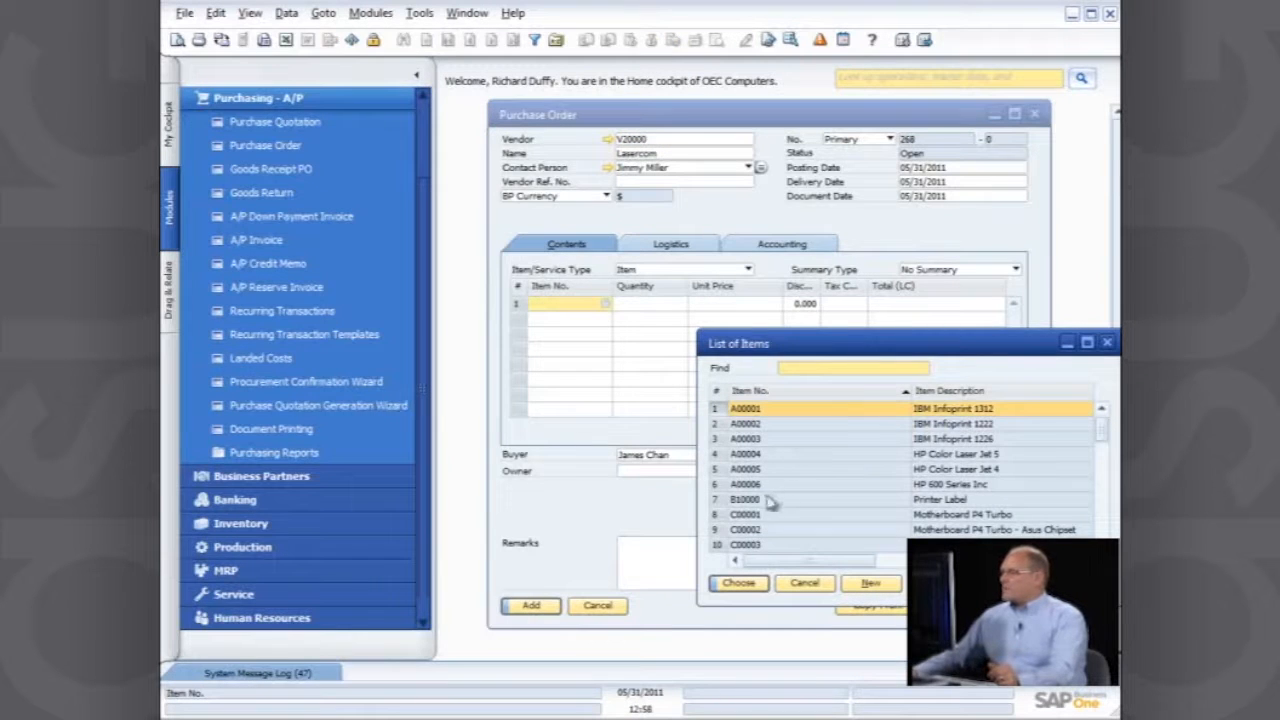
{"action": "double_click", "coordinate": [770, 502]}
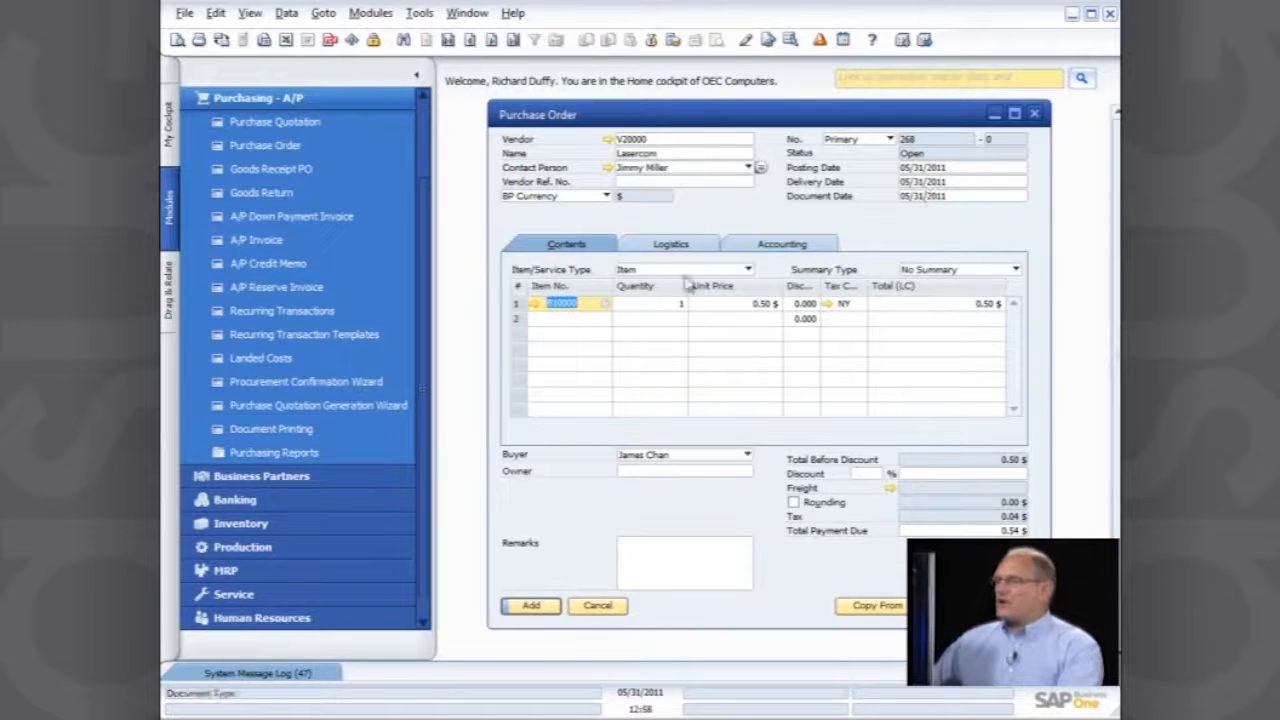
- Set the B10000 row's quantity to 1,000
{"action": "left_click", "coordinate": [653, 305]}
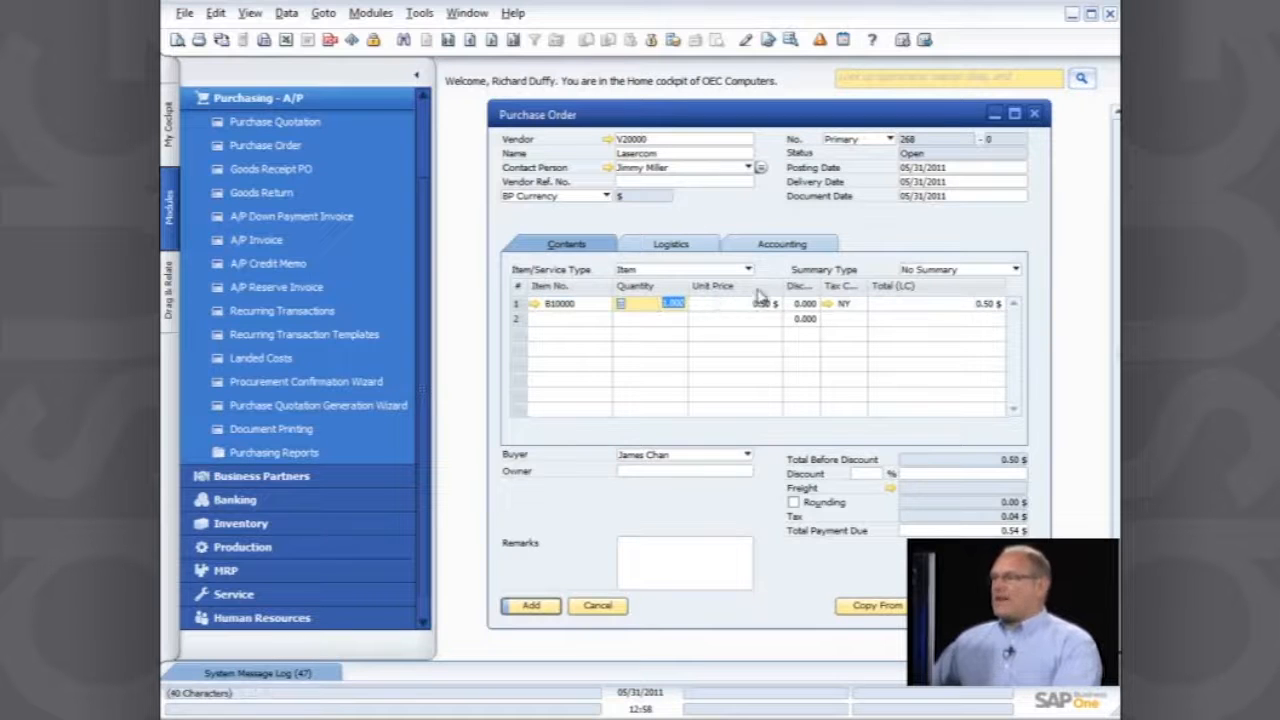
{"action": "type", "text": "1000"}
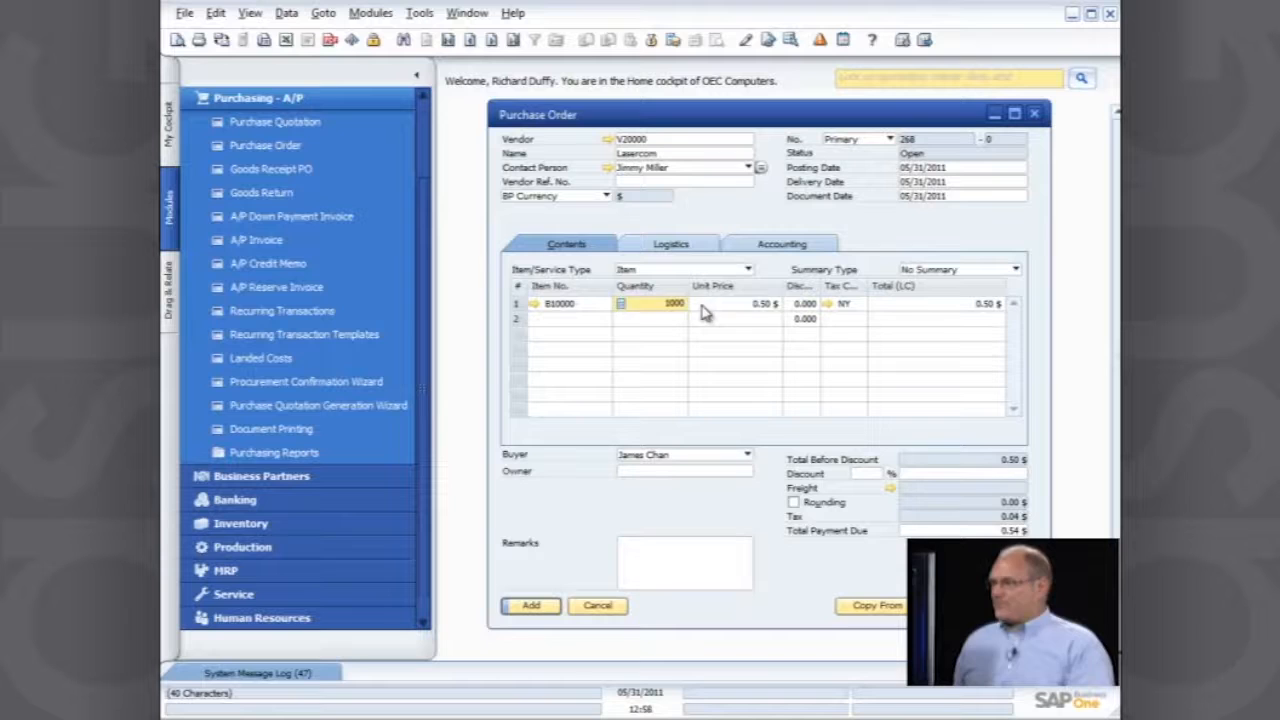
{"action": "key", "text": "Tab"}
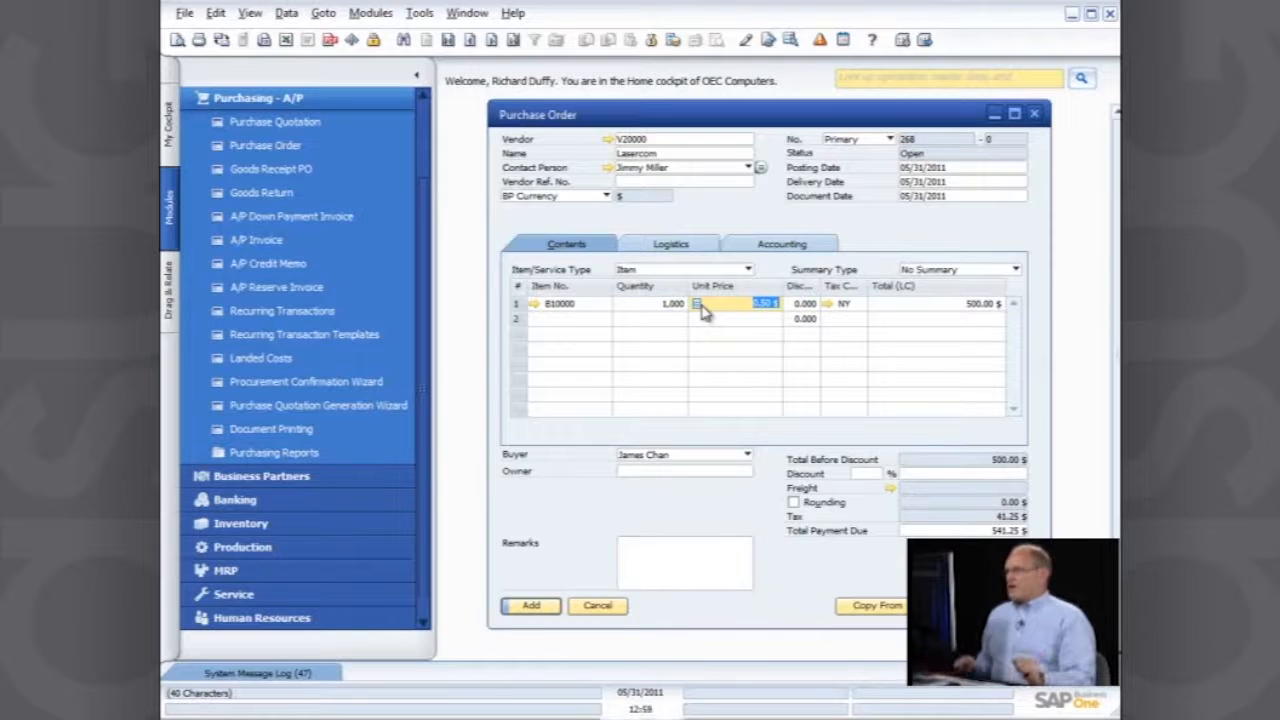
- Examine the list of sales tax codes available for the B10000 row and close it without changing the code
{"action": "left_click", "coordinate": [840, 310]}
{"action": "left_click", "coordinate": [852, 303]}
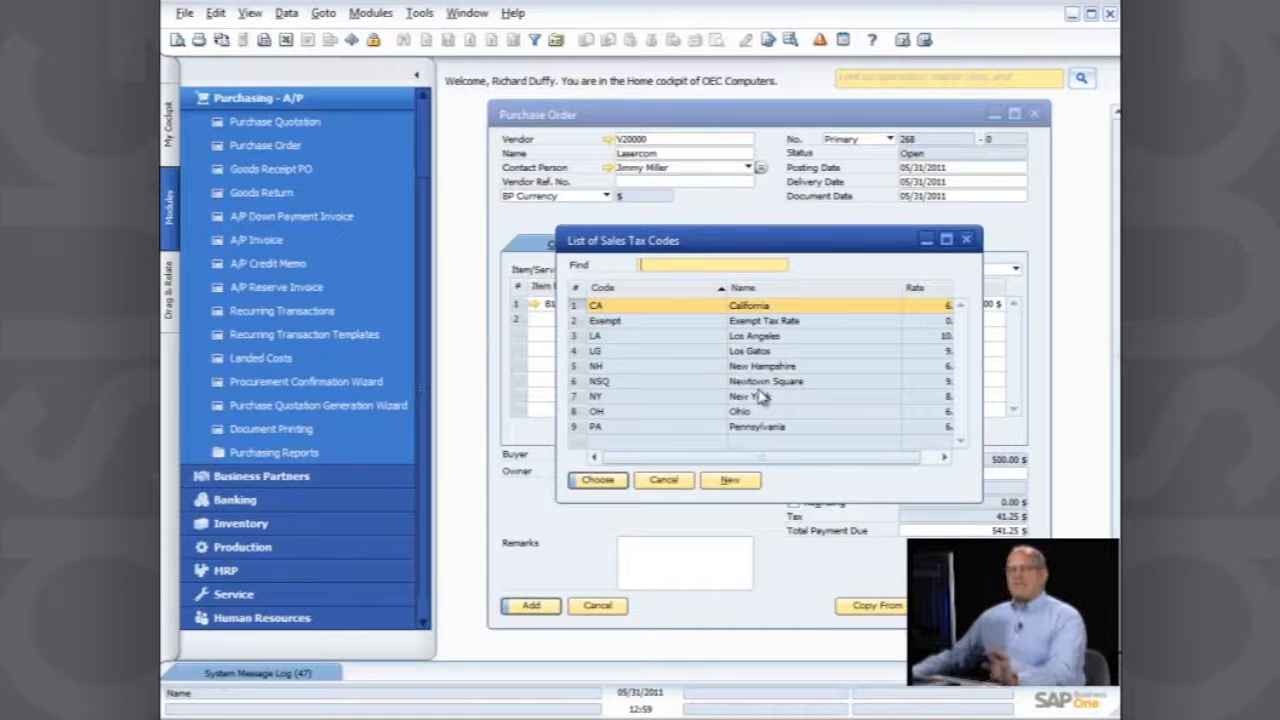
{"action": "left_click", "coordinate": [664, 480]}
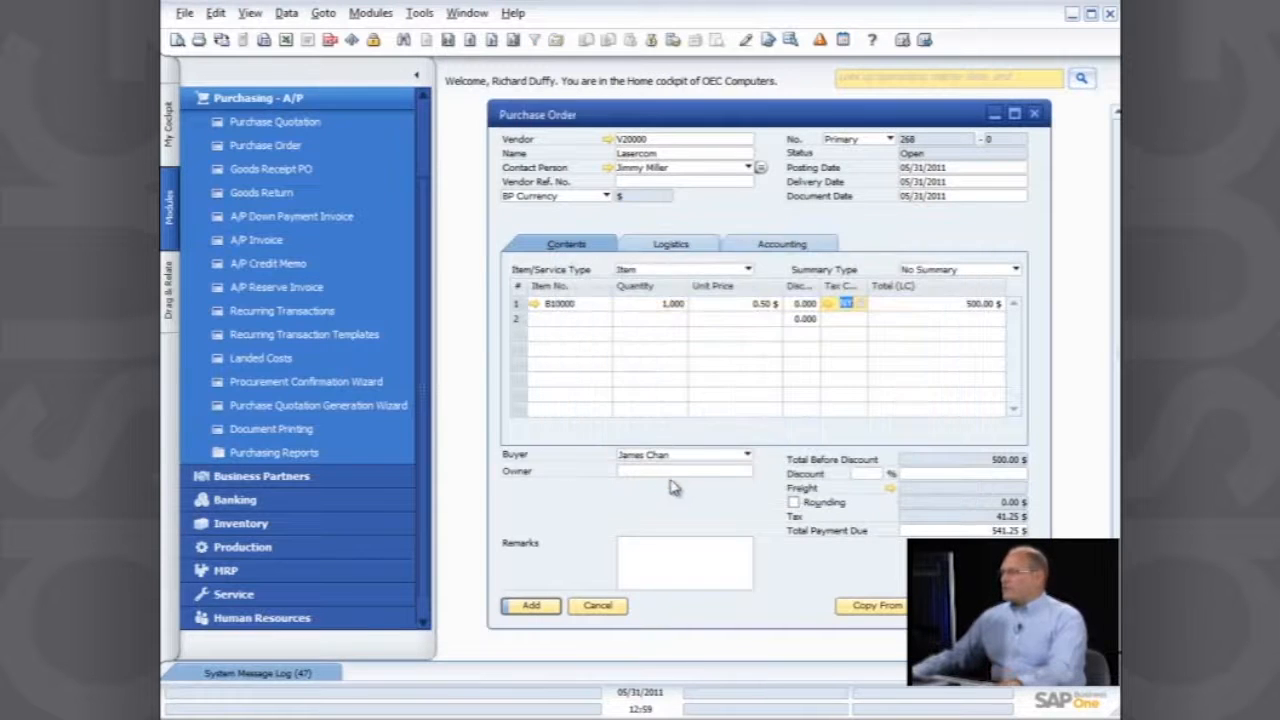
{"action": "left_click", "coordinate": [946, 303]}
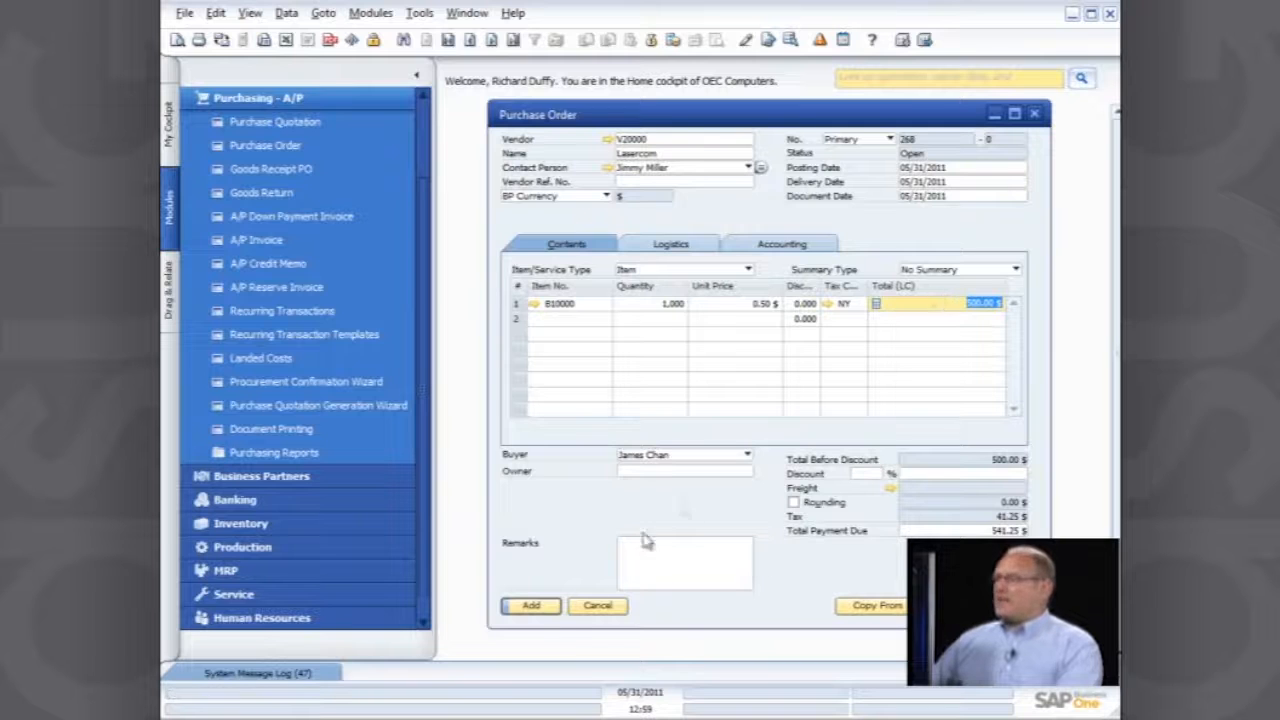
- Add the Lasercom purchase order, view its print preview from the last saved record, and close the preview
{"action": "left_click", "coordinate": [543, 610]}
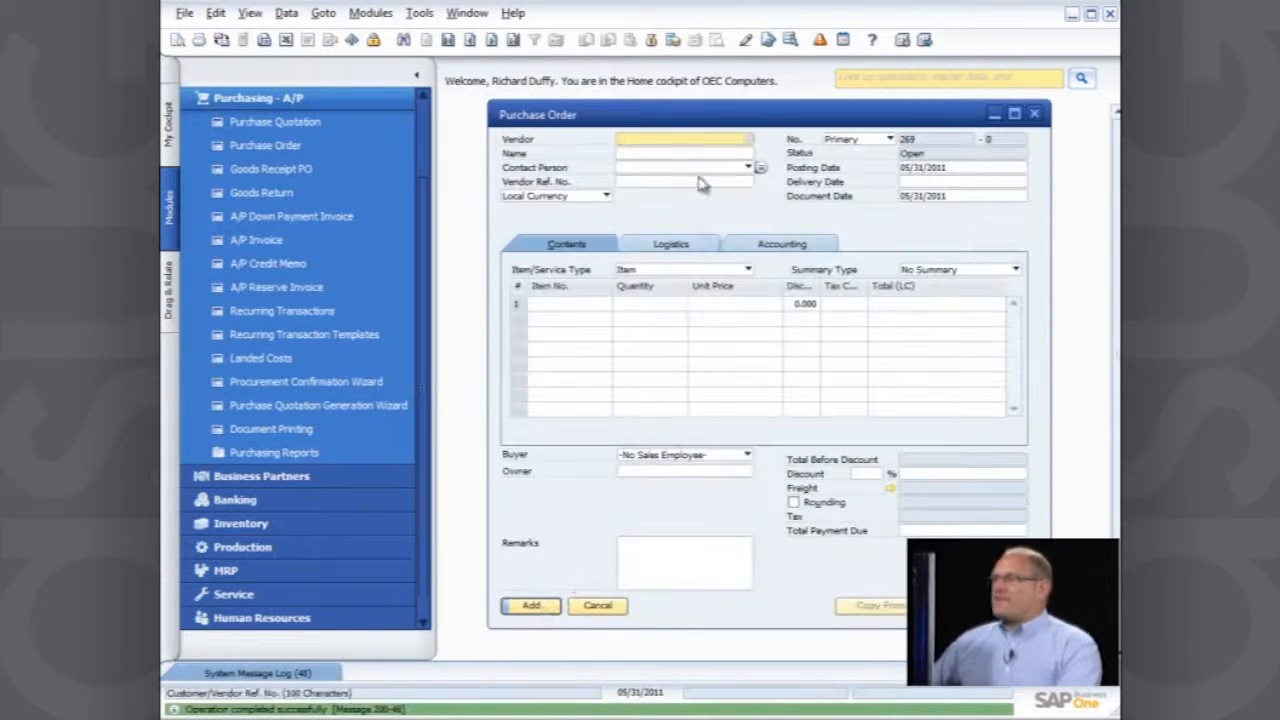
{"action": "left_click", "coordinate": [513, 39]}
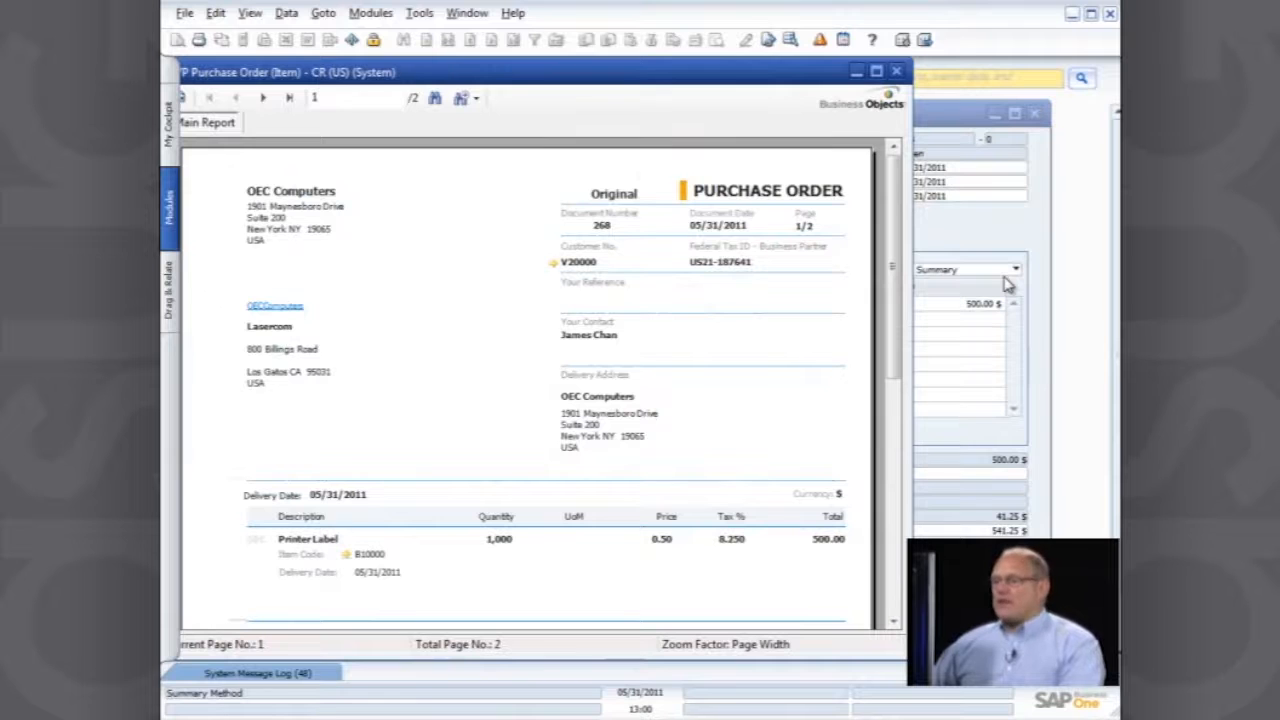
{"action": "left_click", "coordinate": [898, 72]}
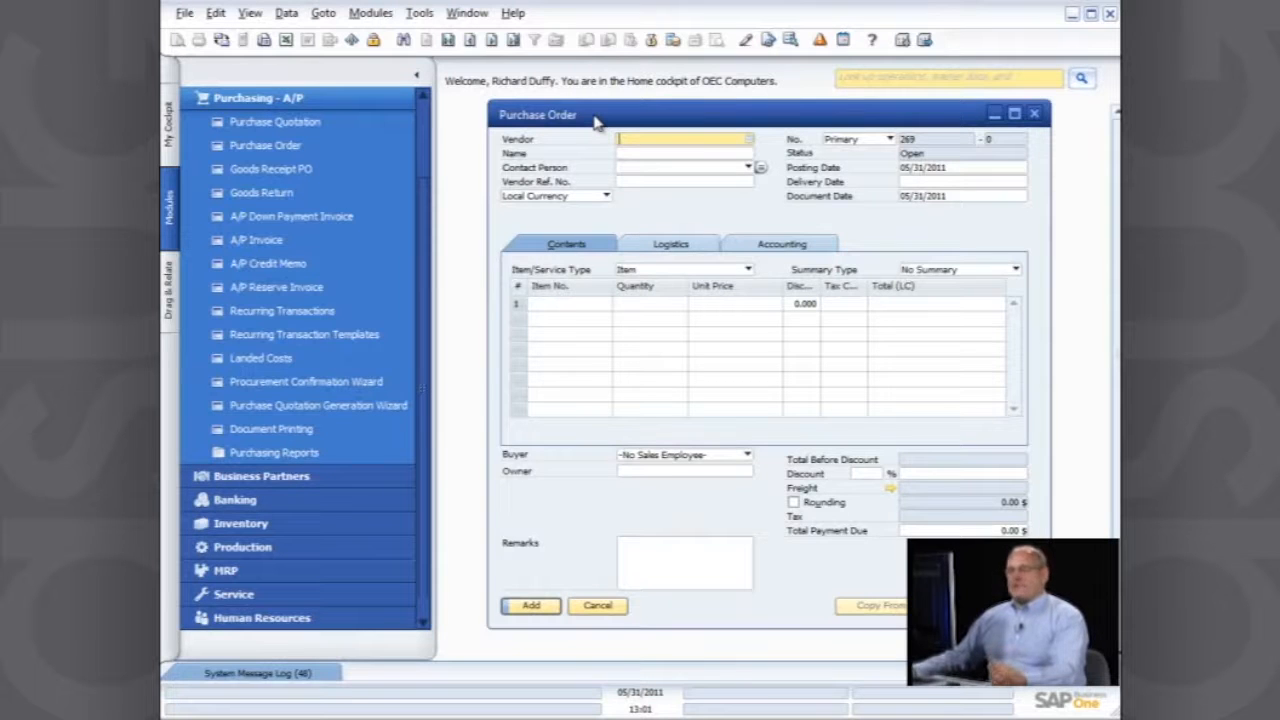
- Choose vendor V23000 for the new purchase order and set its item/service type to Service
{"action": "left_click", "coordinate": [750, 141]}
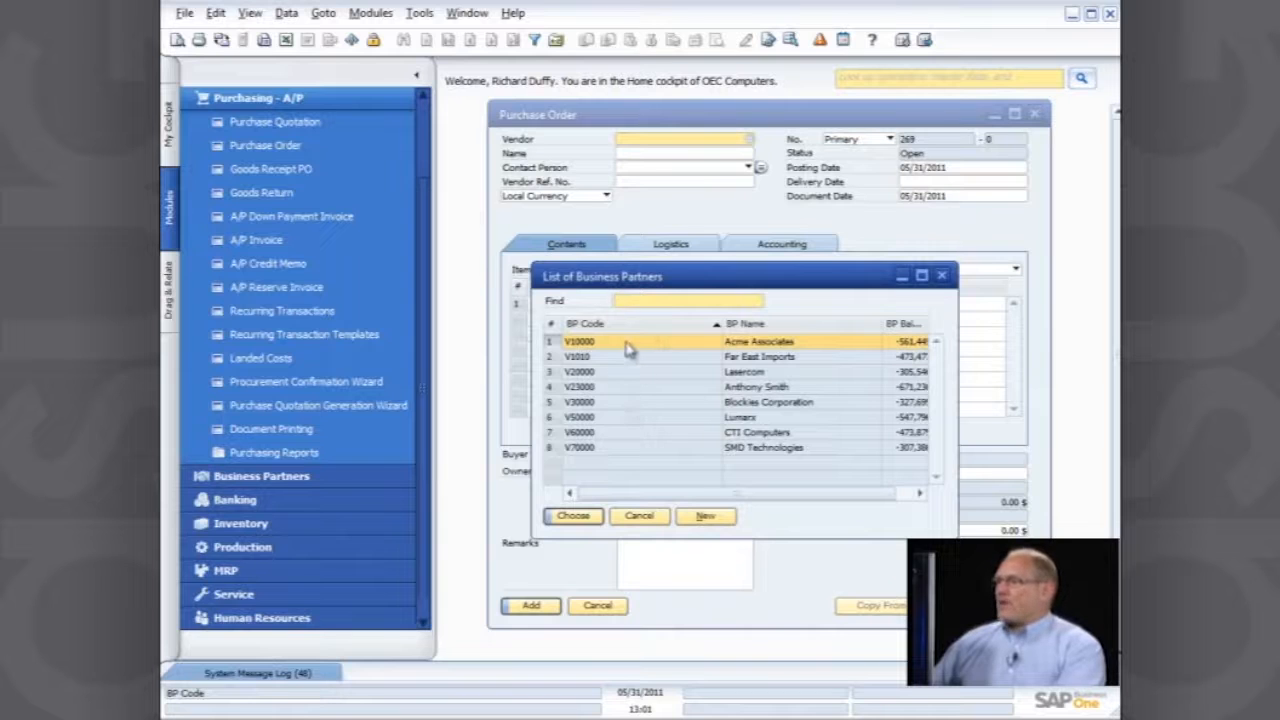
{"action": "double_click", "coordinate": [620, 393]}
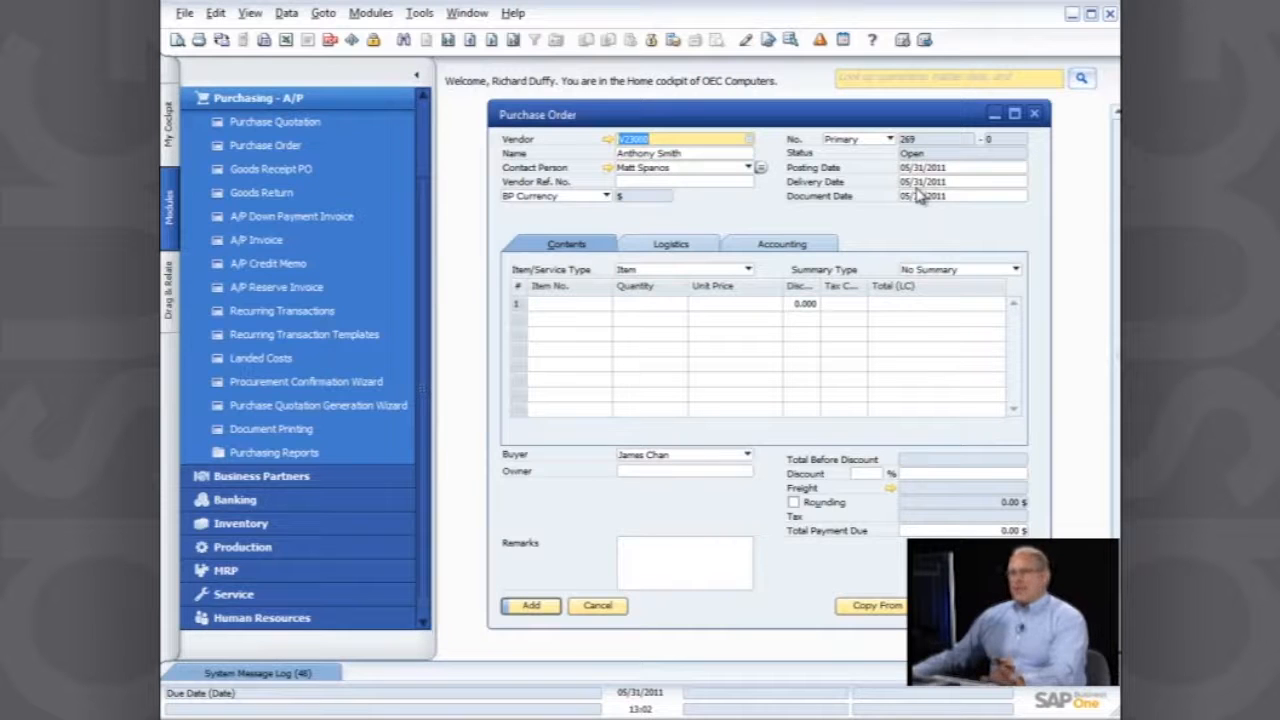
{"action": "left_click", "coordinate": [747, 270]}
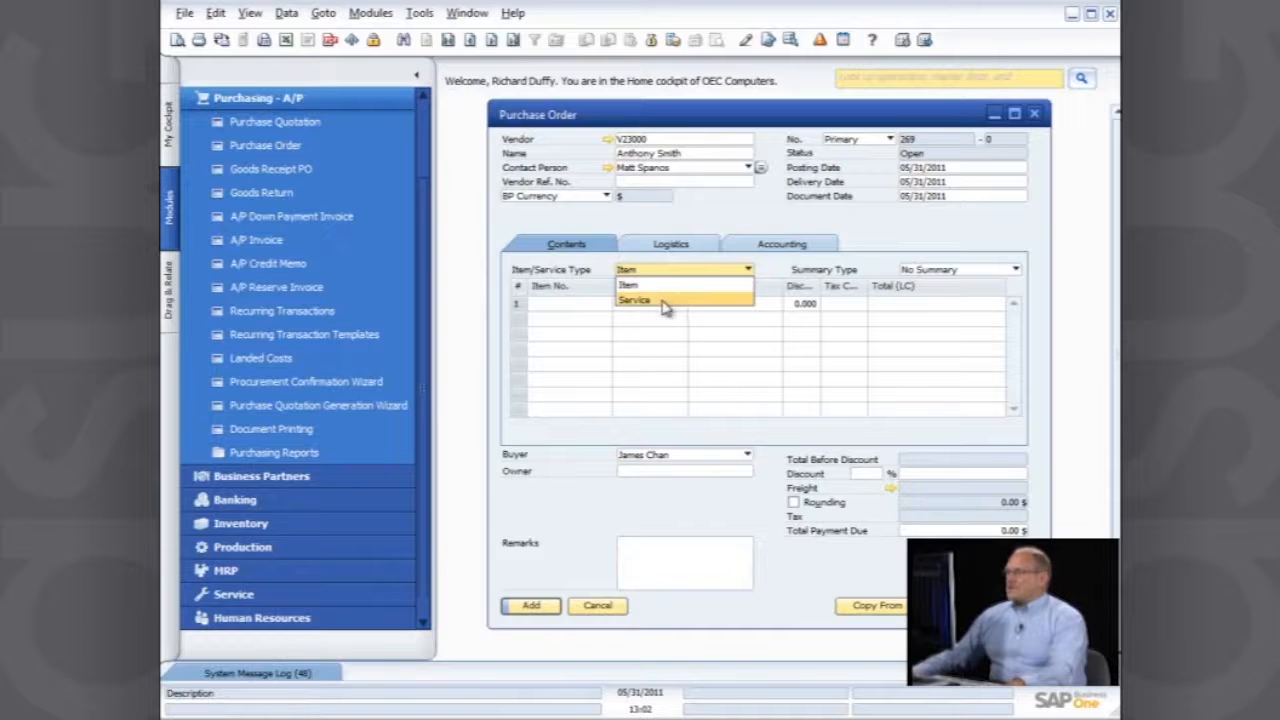
{"action": "left_click", "coordinate": [665, 302]}
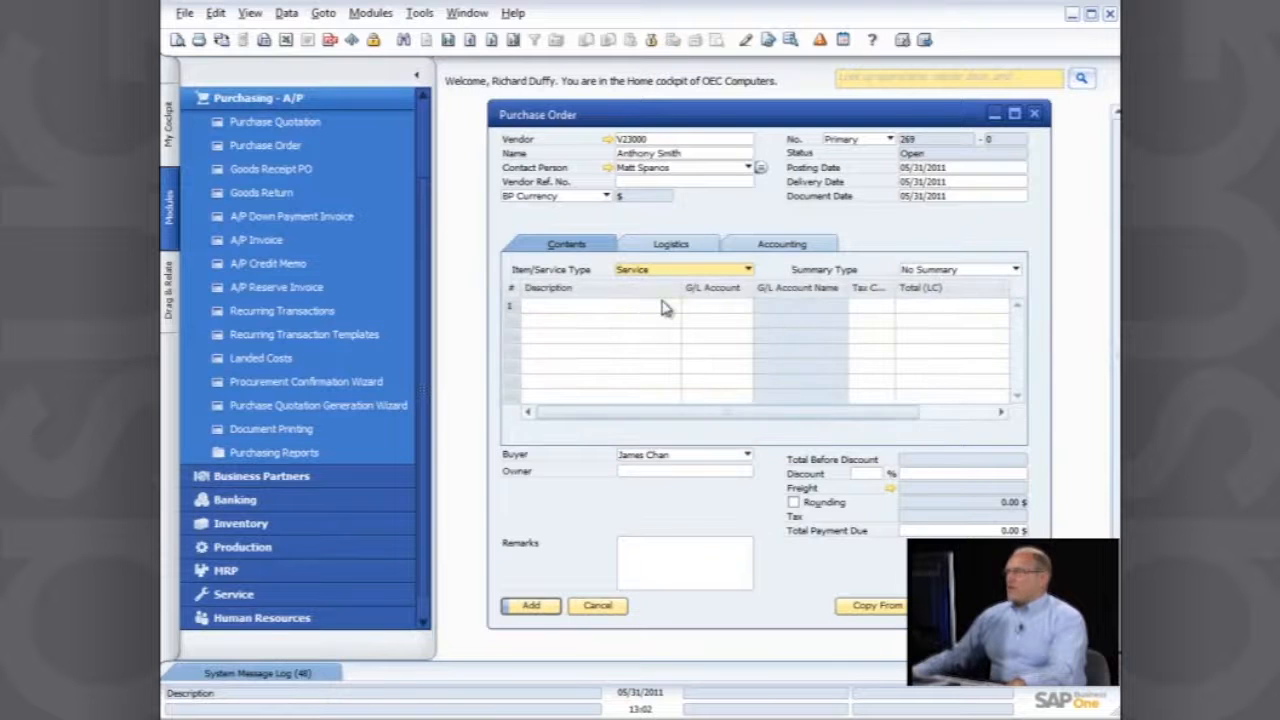
- Switch the order's type to Item to compare the row layouts, and return it to Service
{"action": "left_click", "coordinate": [747, 271]}
{"action": "left_click", "coordinate": [720, 285]}
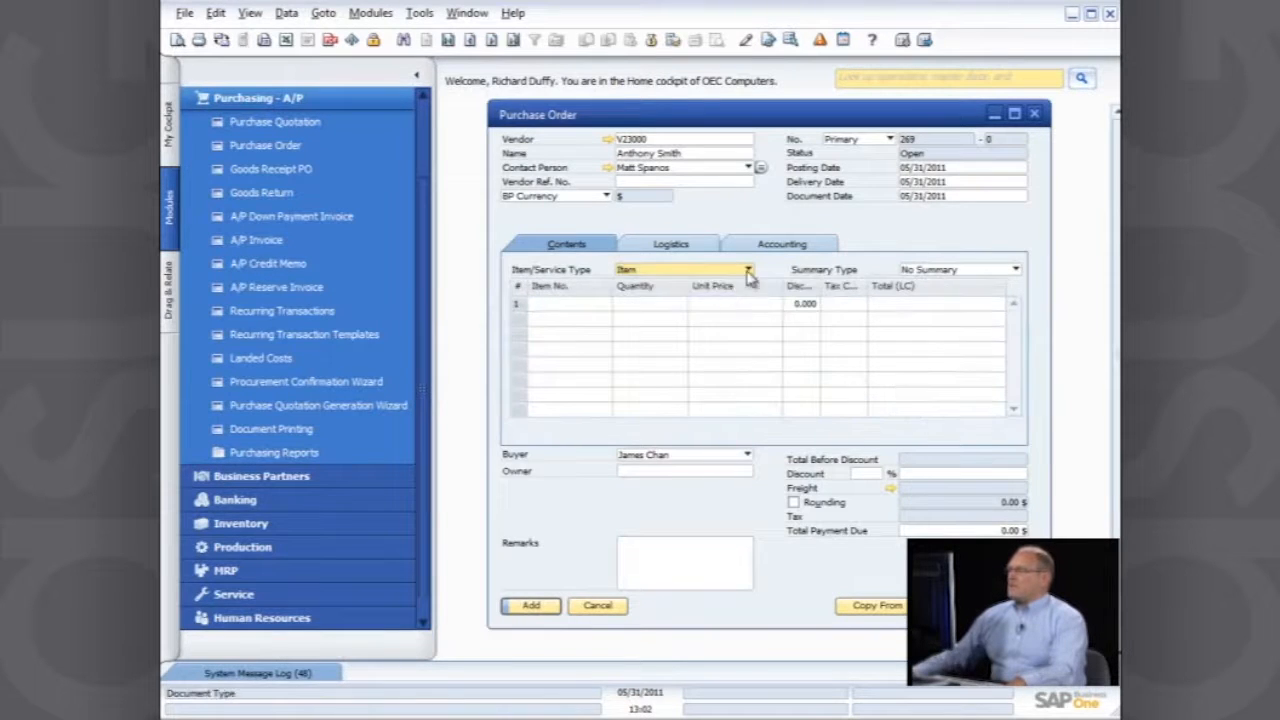
{"action": "left_click", "coordinate": [748, 270]}
{"action": "left_click", "coordinate": [714, 300]}
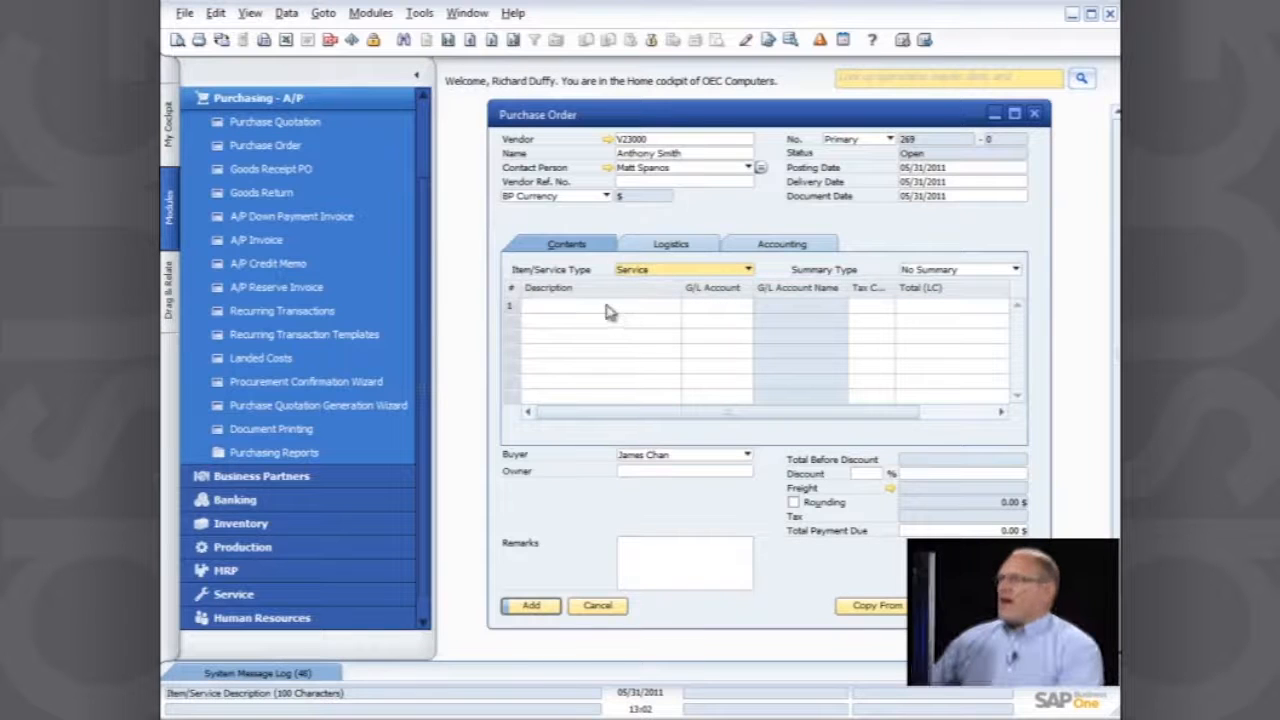
- Enter "Installation of printers" as the description of the first service row
{"action": "left_click", "coordinate": [607, 305]}
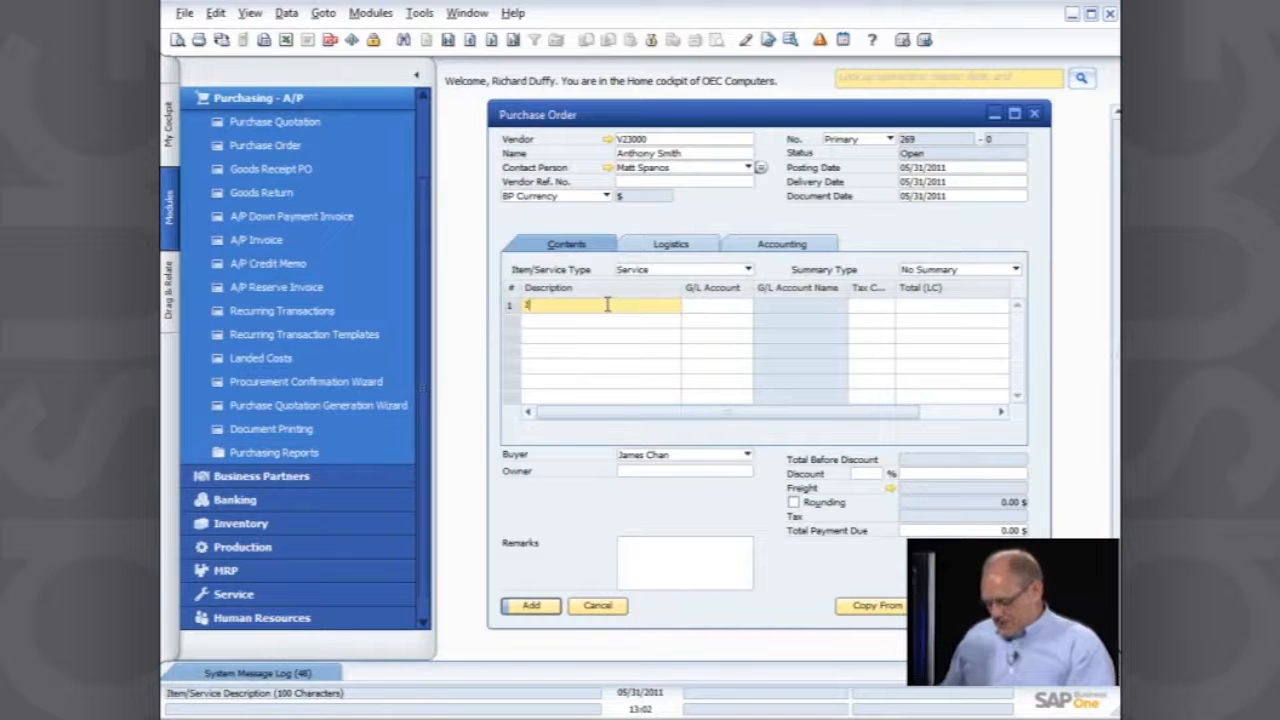
{"action": "type", "text": "Installatio"}
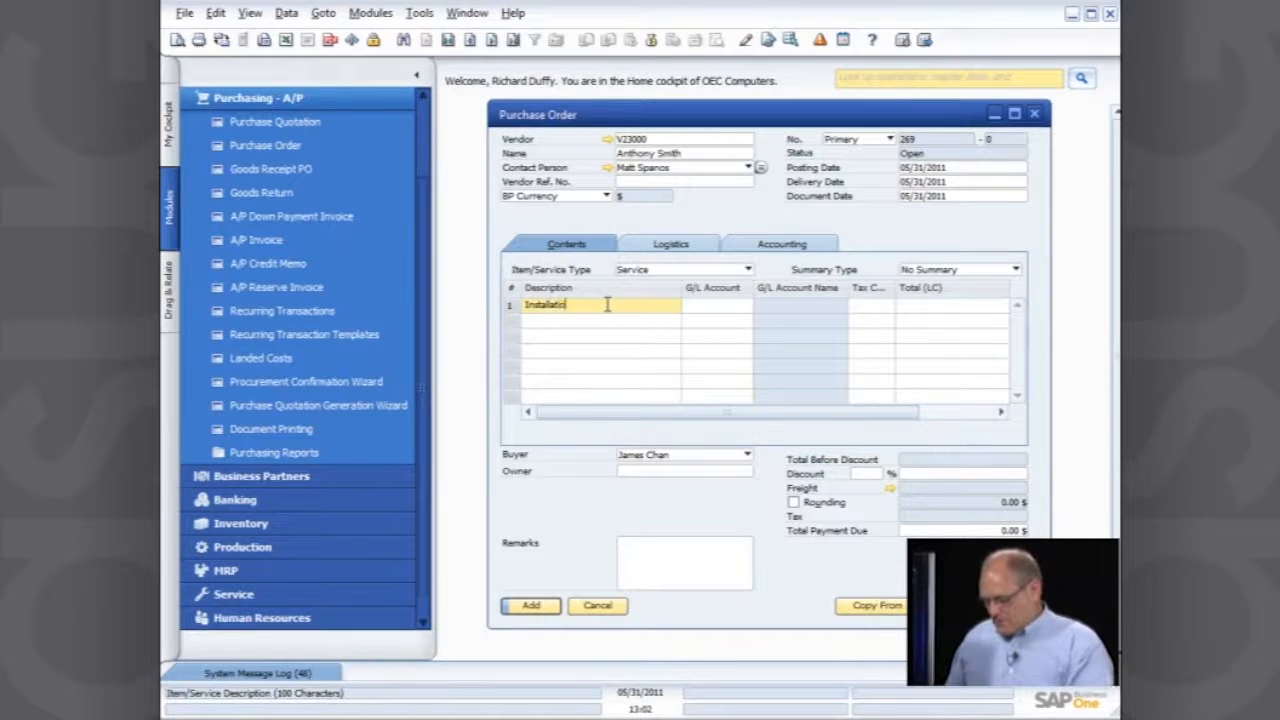
{"action": "type", "text": "n of prin"}
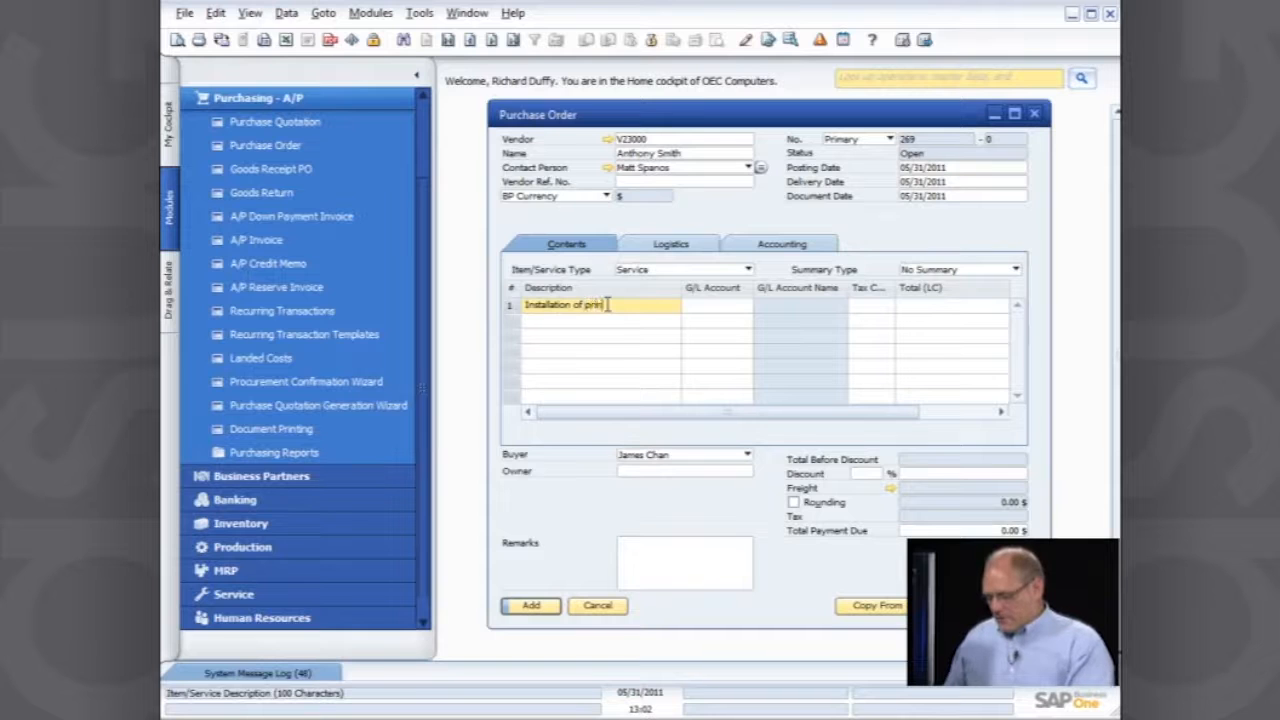
{"action": "type", "text": "ters"}
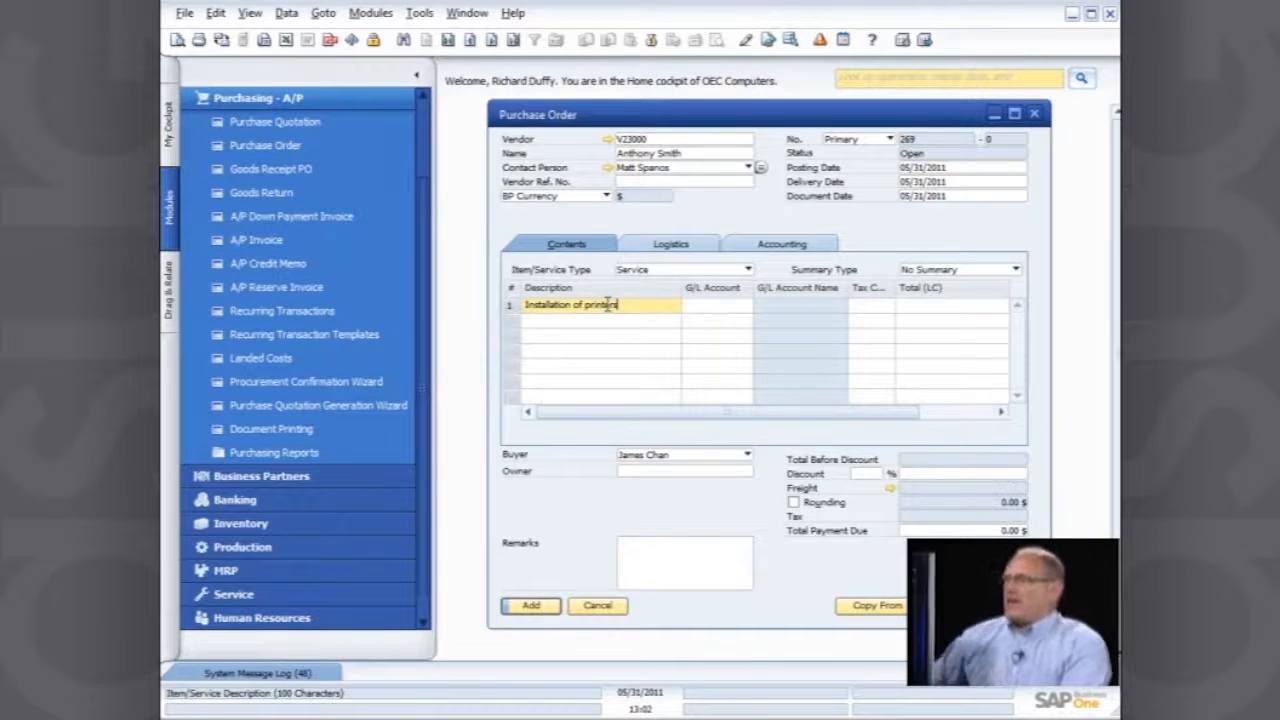
- Assign the Other Professional Fees (HO, USA, GA) G/L account to the printer installation row
{"action": "left_click", "coordinate": [697, 308]}
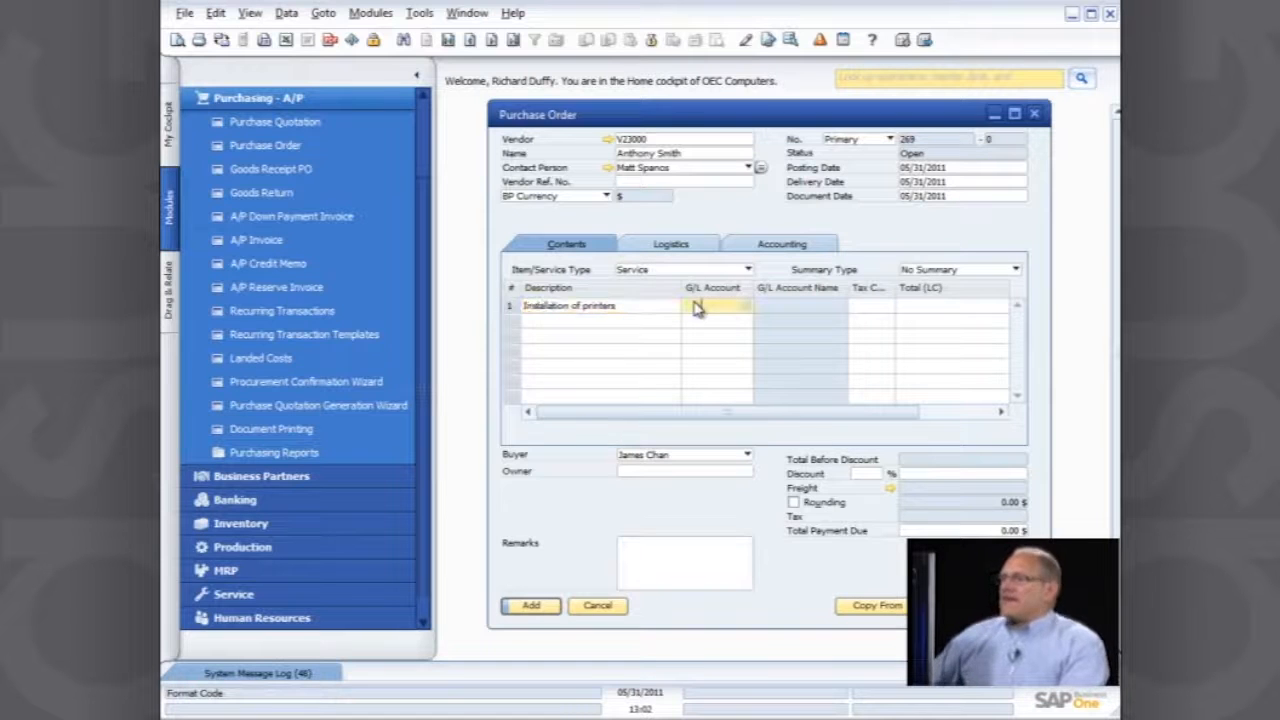
{"action": "left_click", "coordinate": [745, 309]}
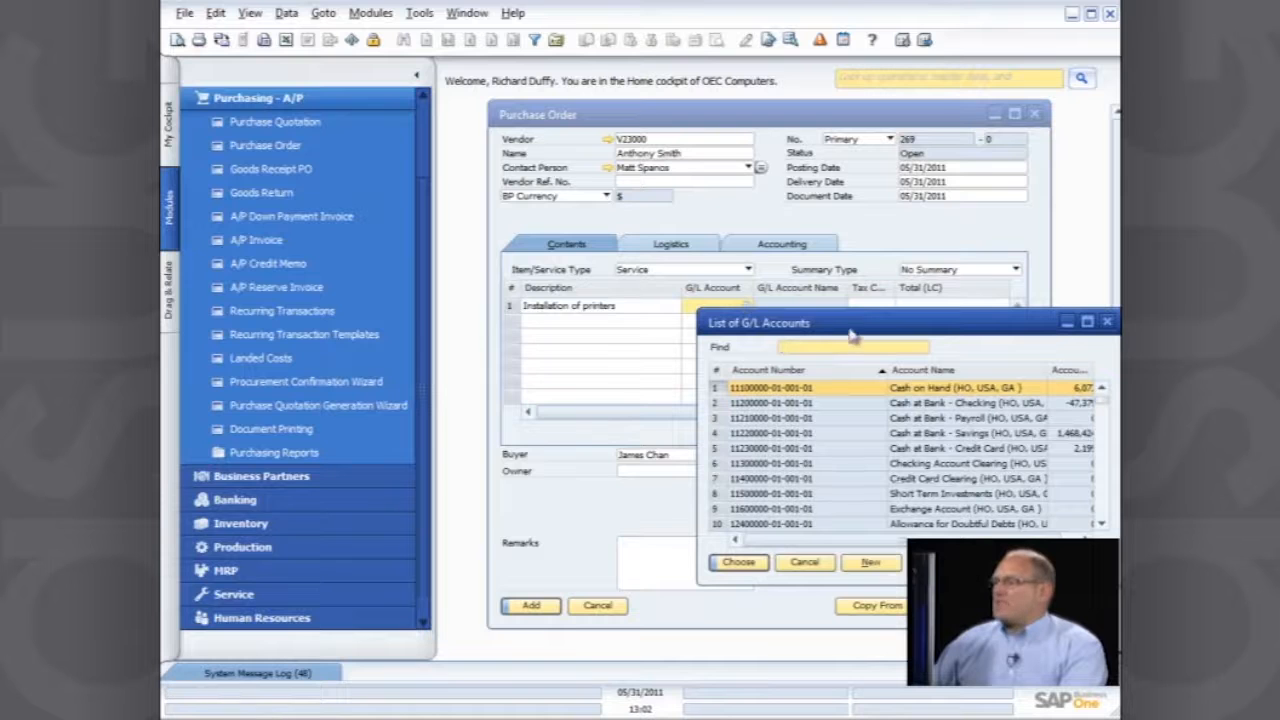
{"action": "left_click", "coordinate": [1104, 415]}
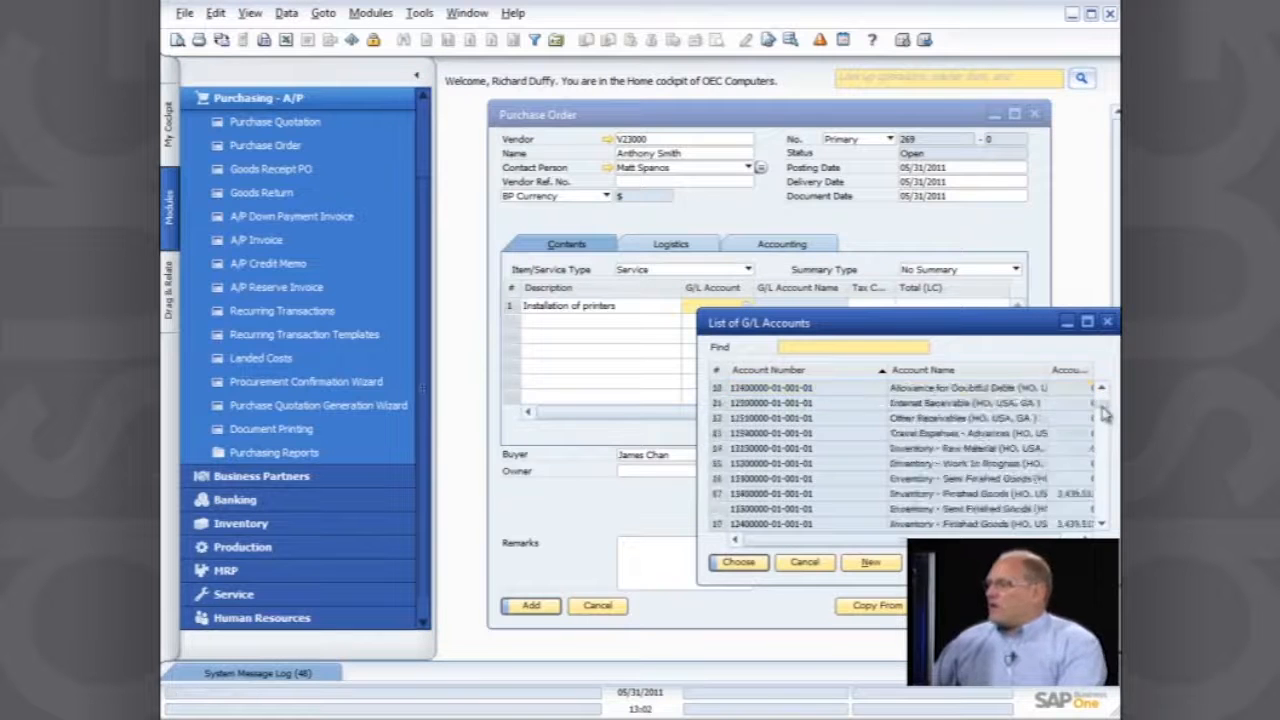
{"action": "left_click_drag", "start_coordinate": [1104, 415], "coordinate": [1104, 485]}
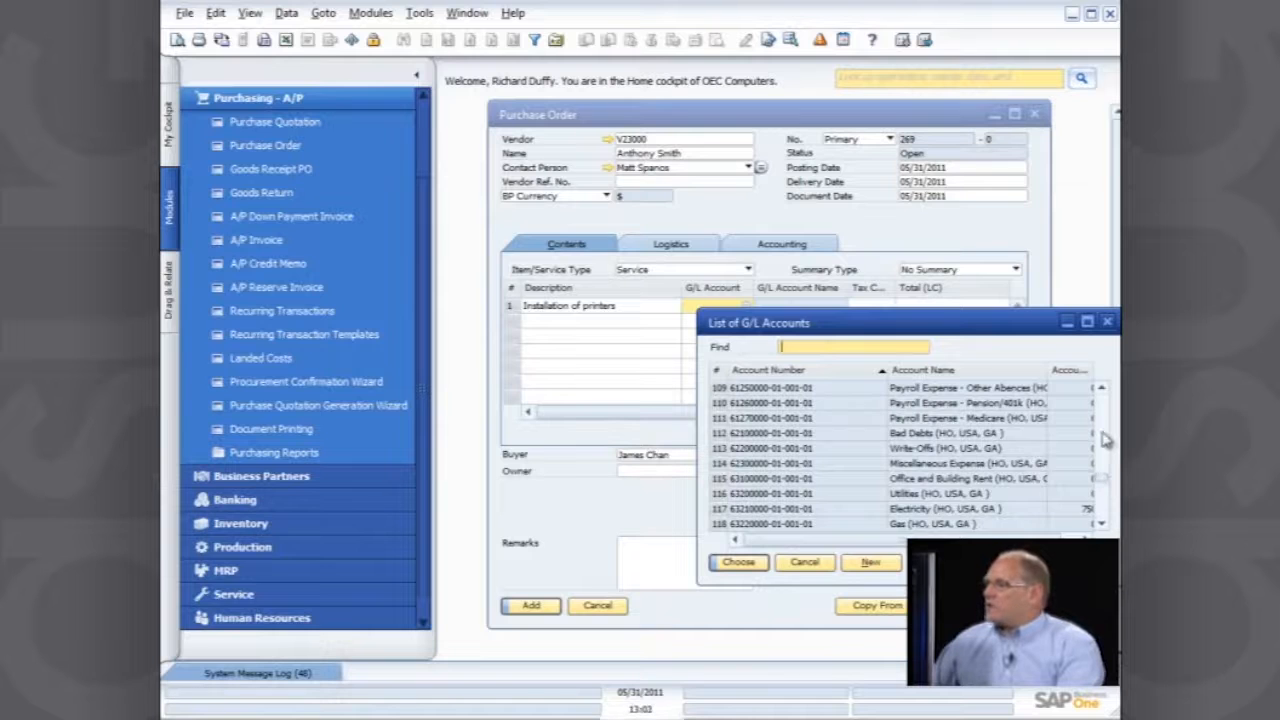
{"action": "left_click", "coordinate": [1102, 389]}
{"action": "left_click", "coordinate": [1102, 389]}
{"action": "left_click", "coordinate": [1102, 389]}
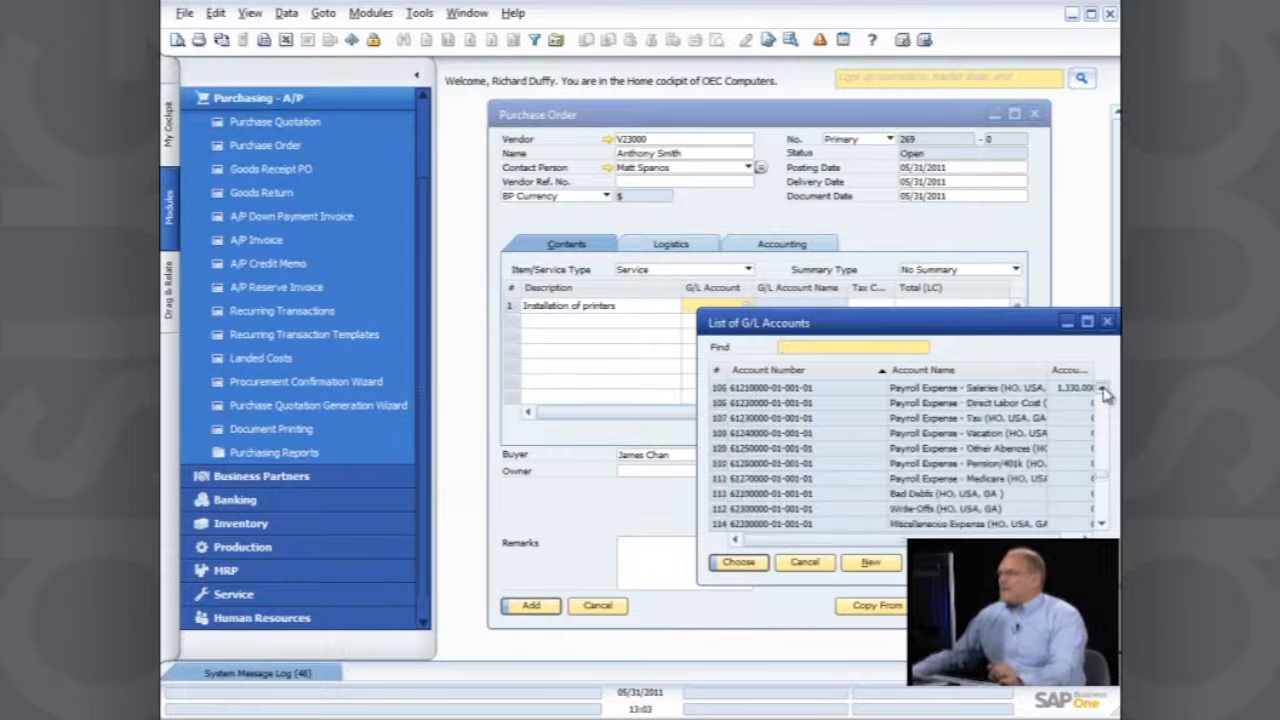
{"action": "left_click", "coordinate": [1102, 389]}
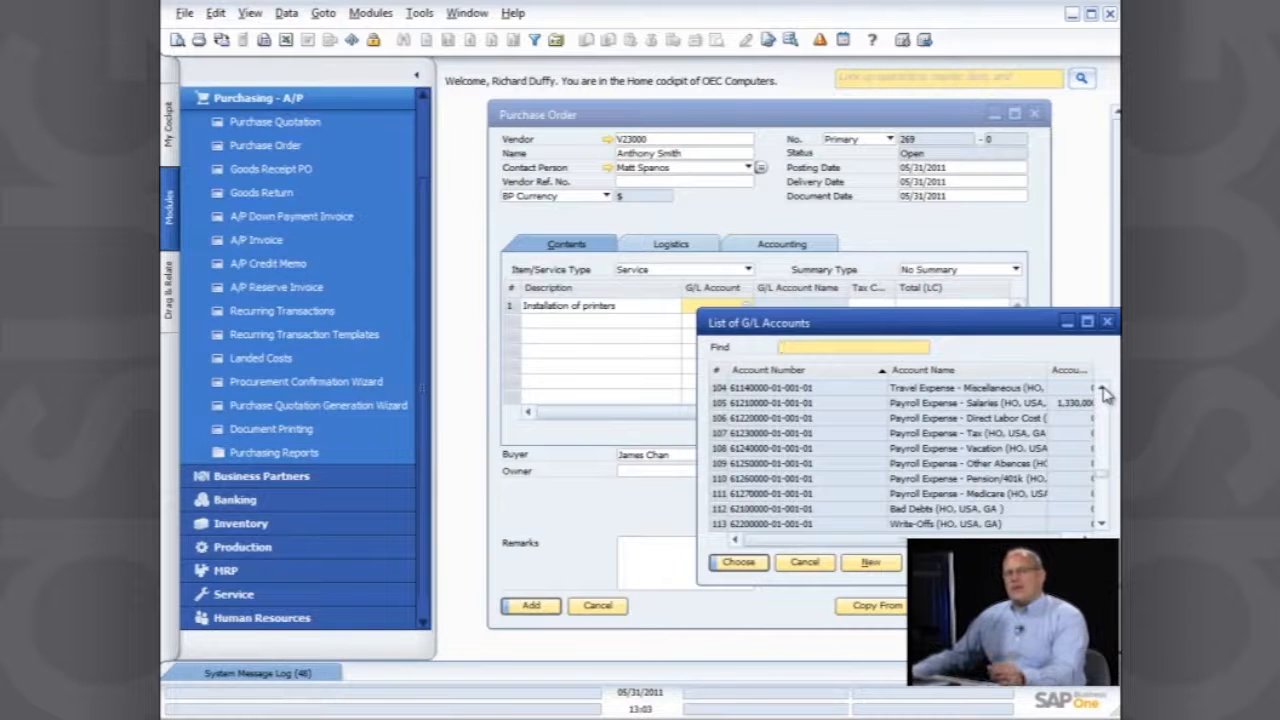
{"action": "left_click", "coordinate": [1102, 389]}
{"action": "left_click", "coordinate": [1102, 389]}
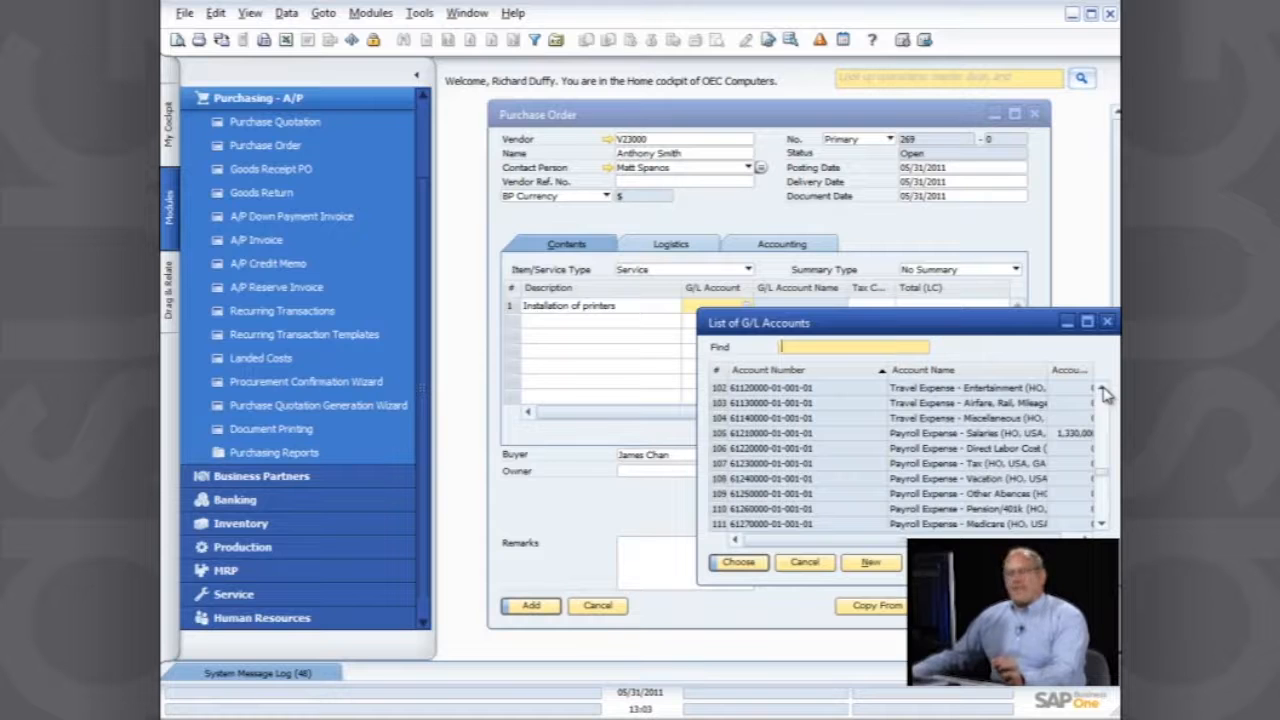
{"action": "scroll", "coordinate": [1104, 393], "scroll_direction": "down", "scroll_amount": 12}
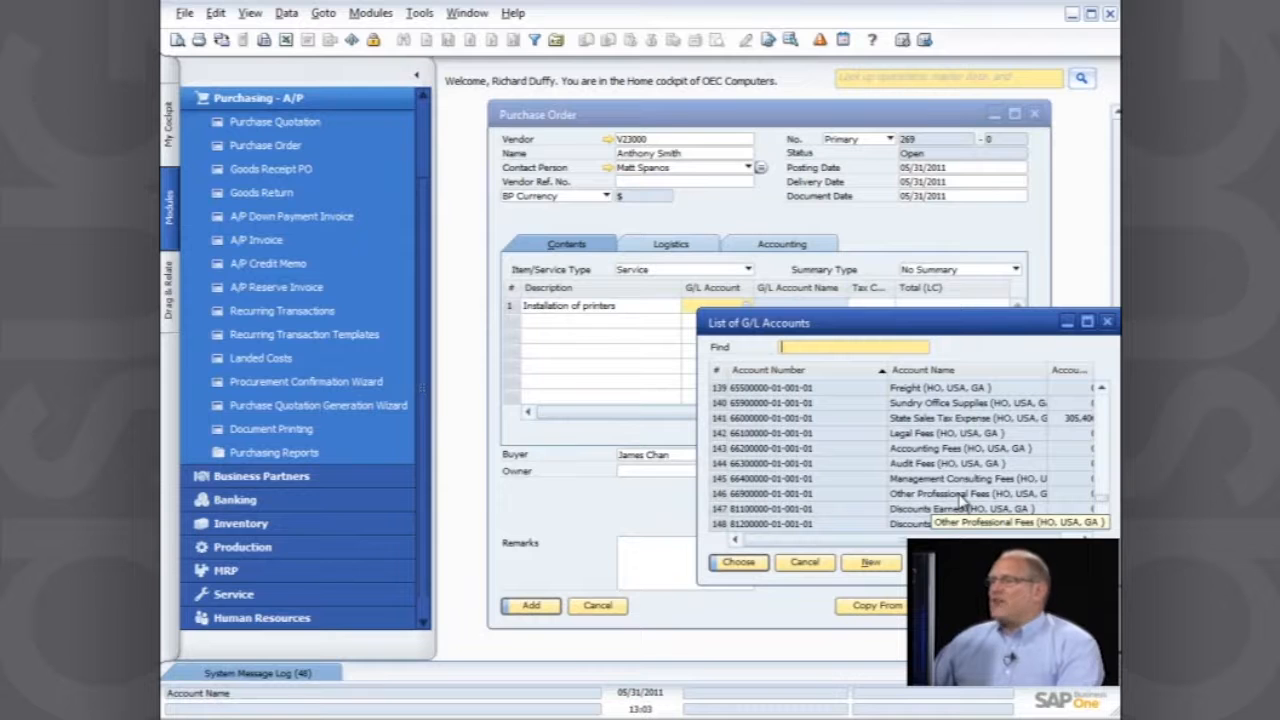
{"action": "left_click", "coordinate": [960, 497]}
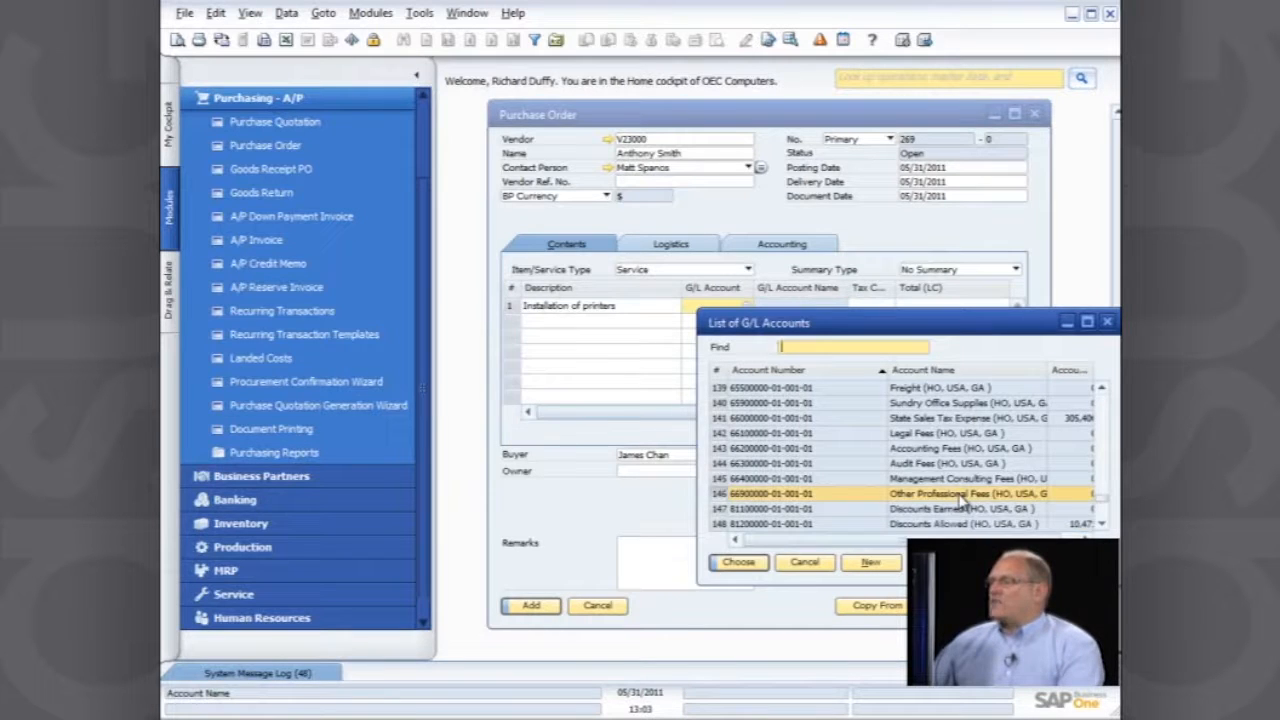
{"action": "double_click", "coordinate": [960, 497]}
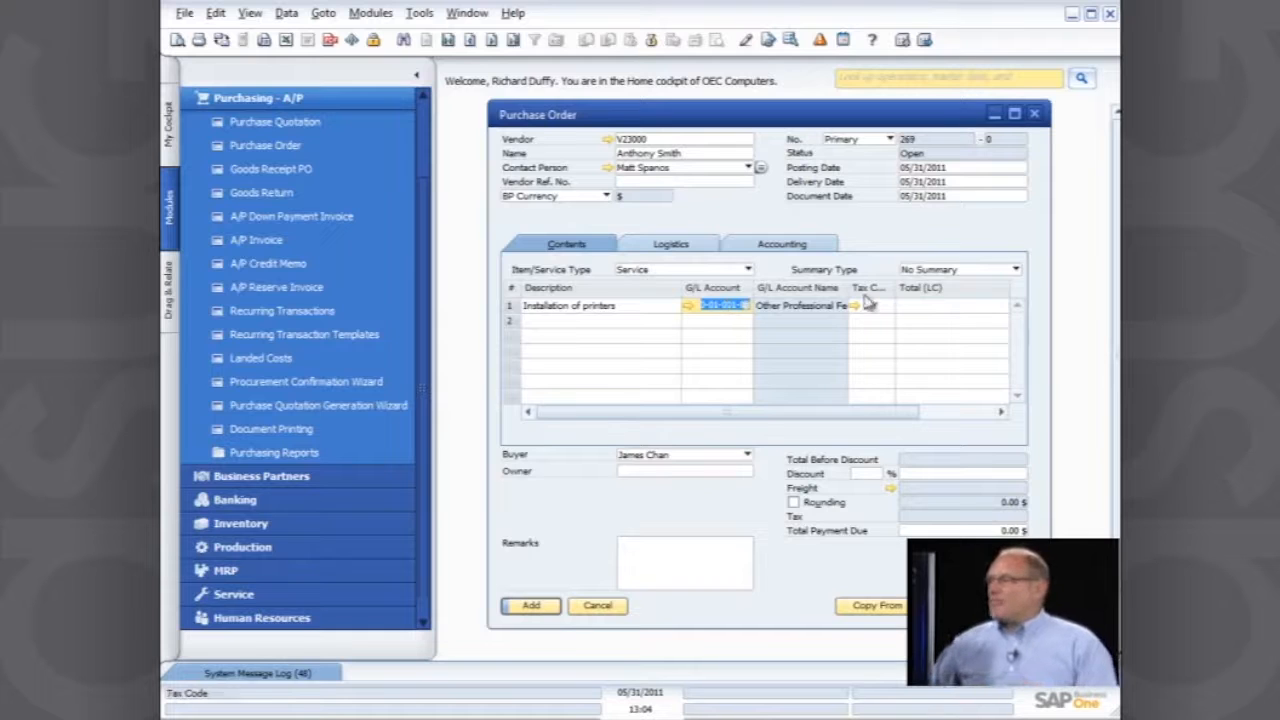
- Set the total of the printer installation row to 100.00
{"action": "left_click", "coordinate": [936, 306]}
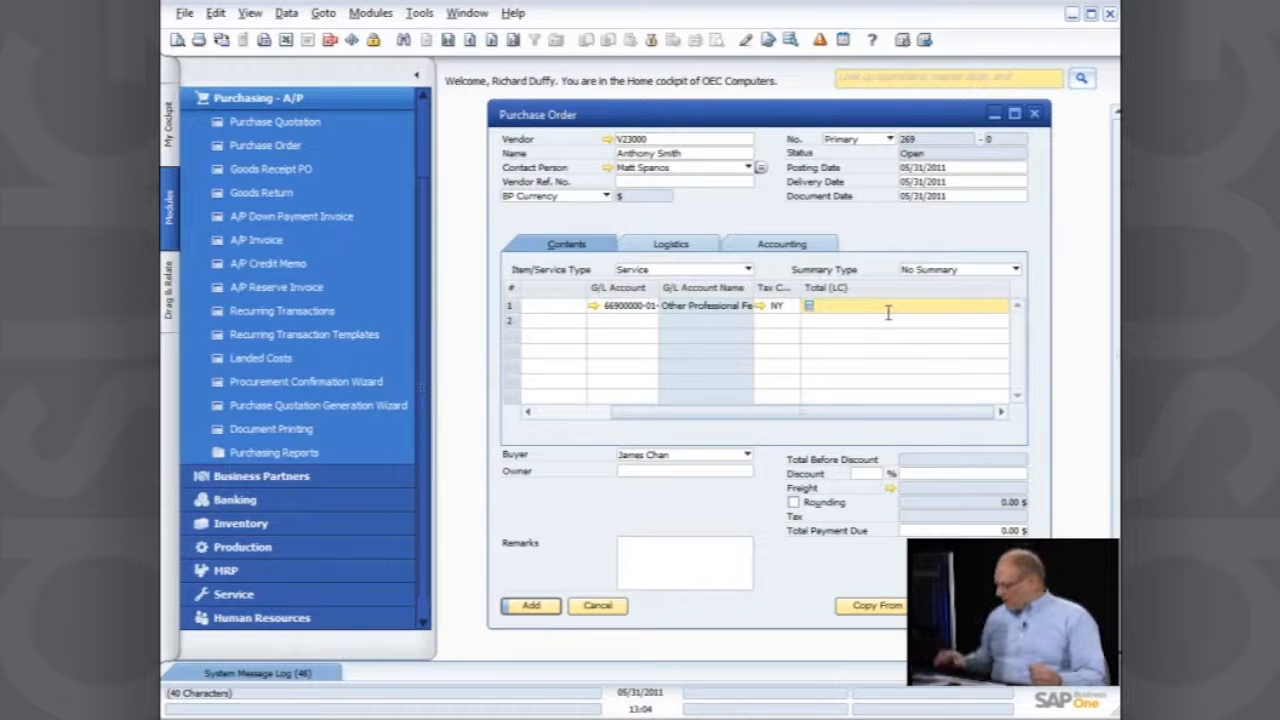
{"action": "type", "text": "100"}
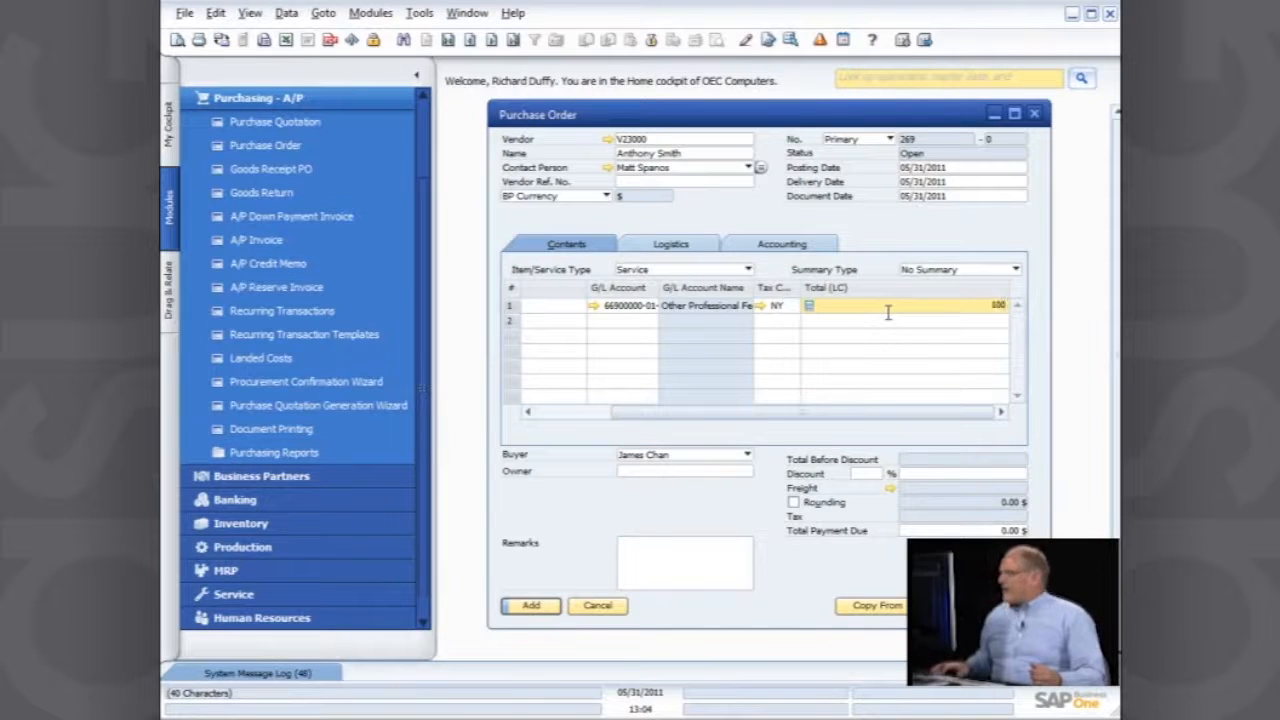
{"action": "type", "text": ".00"}
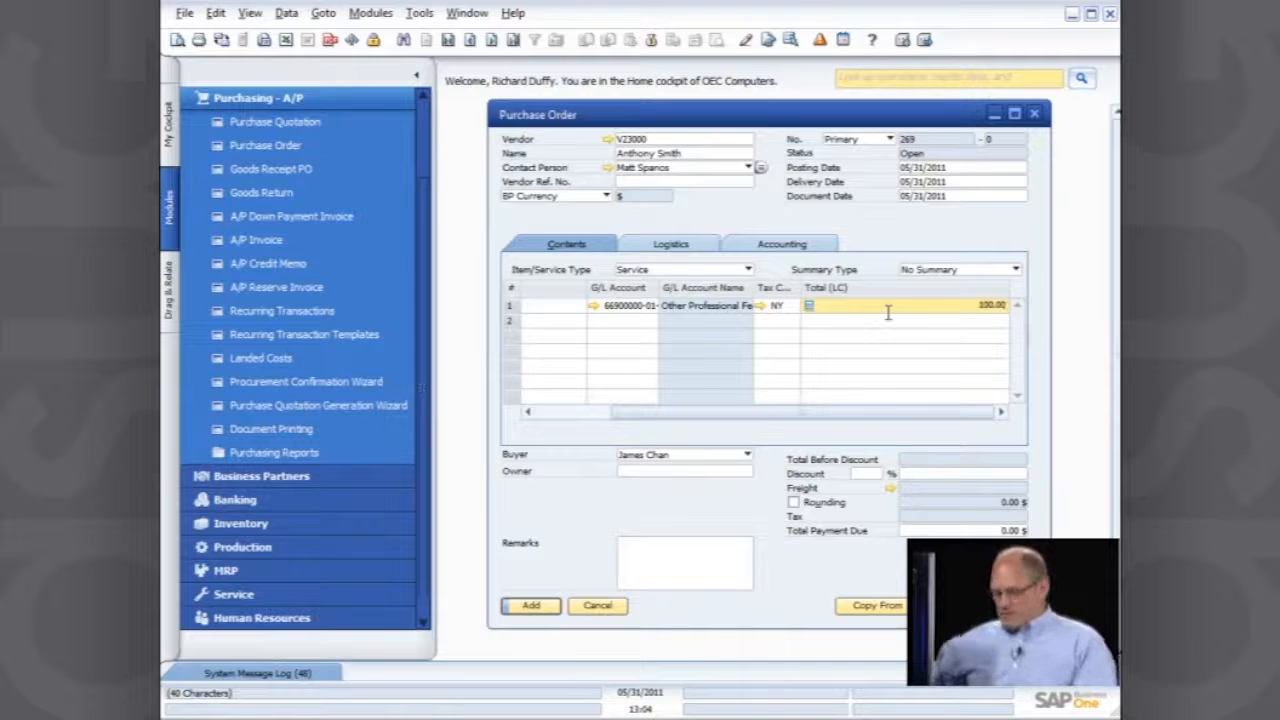
{"action": "key", "text": "Tab"}
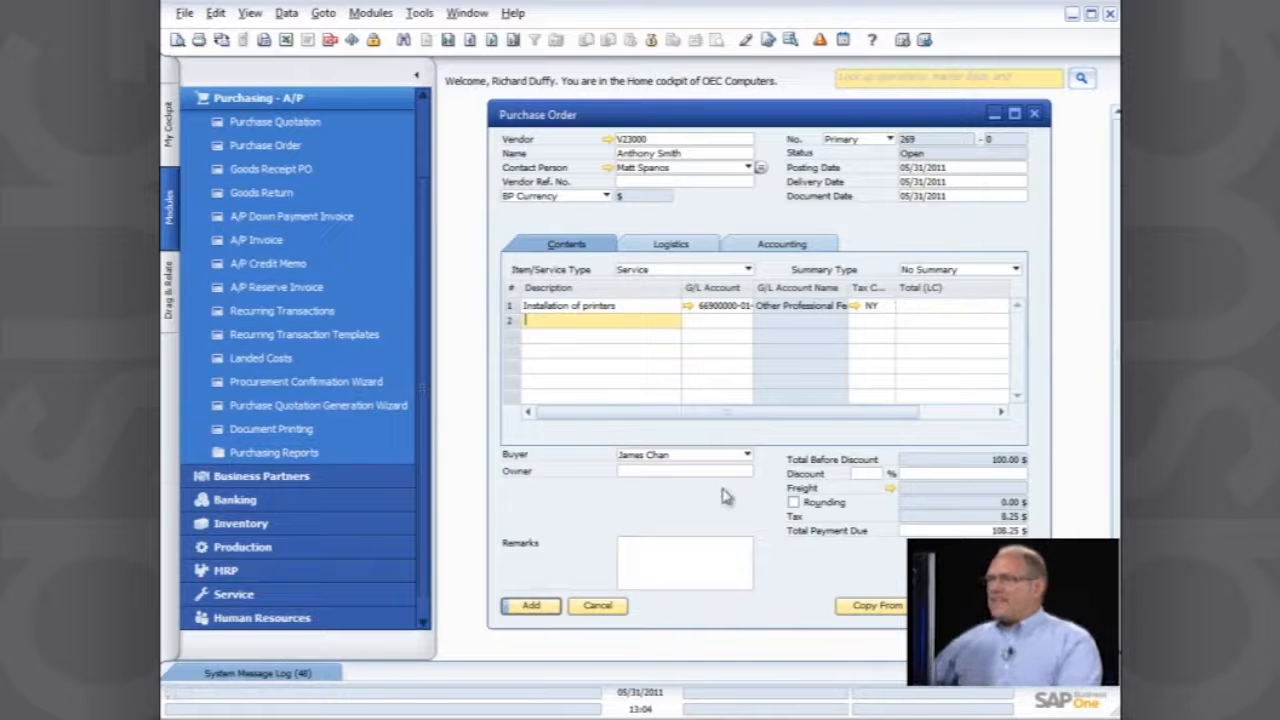
- Enter the remark "Please install as per standard process." followed by a note to call the contact for details
{"action": "left_click", "coordinate": [675, 545]}
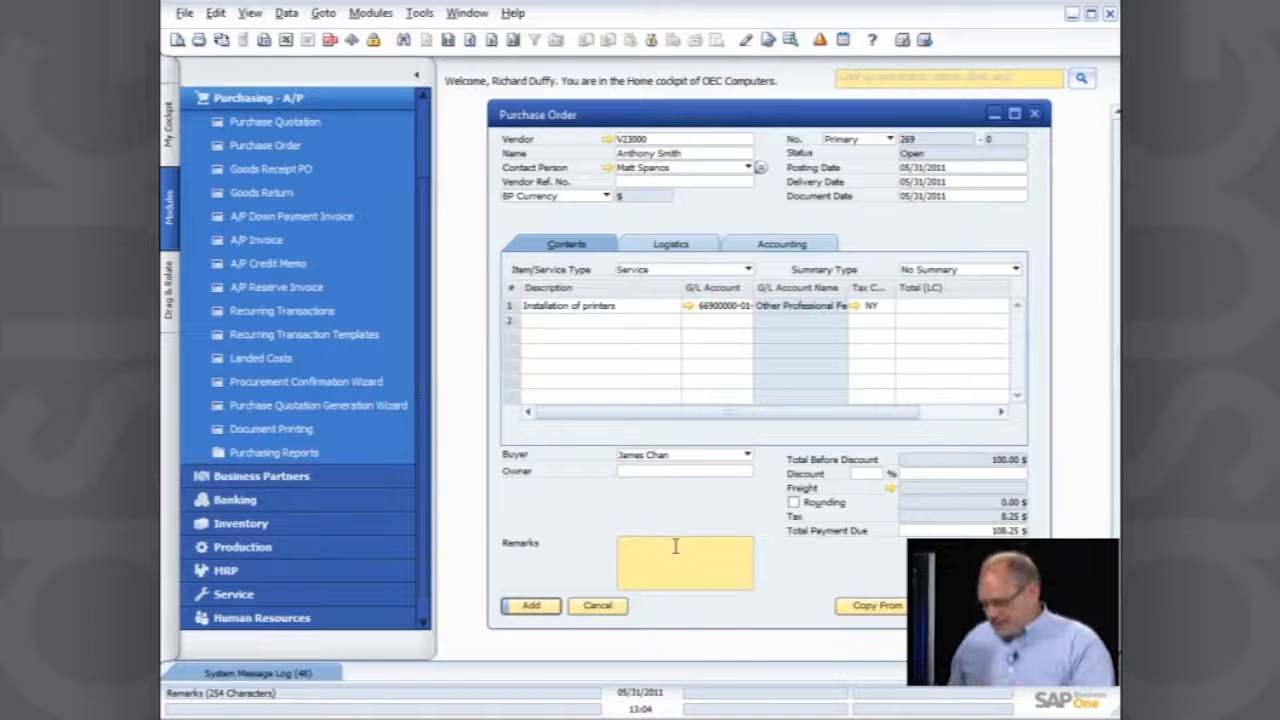
{"action": "type", "text": "Please"}
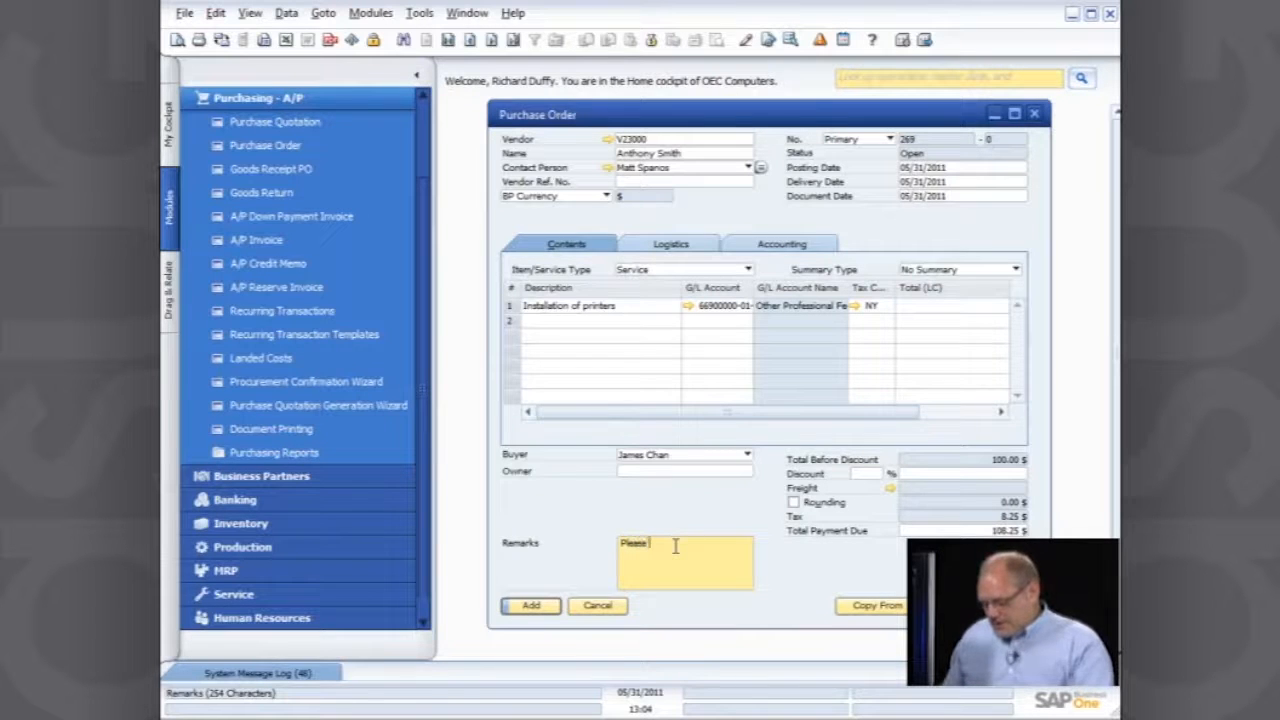
{"action": "type", "text": " install"}
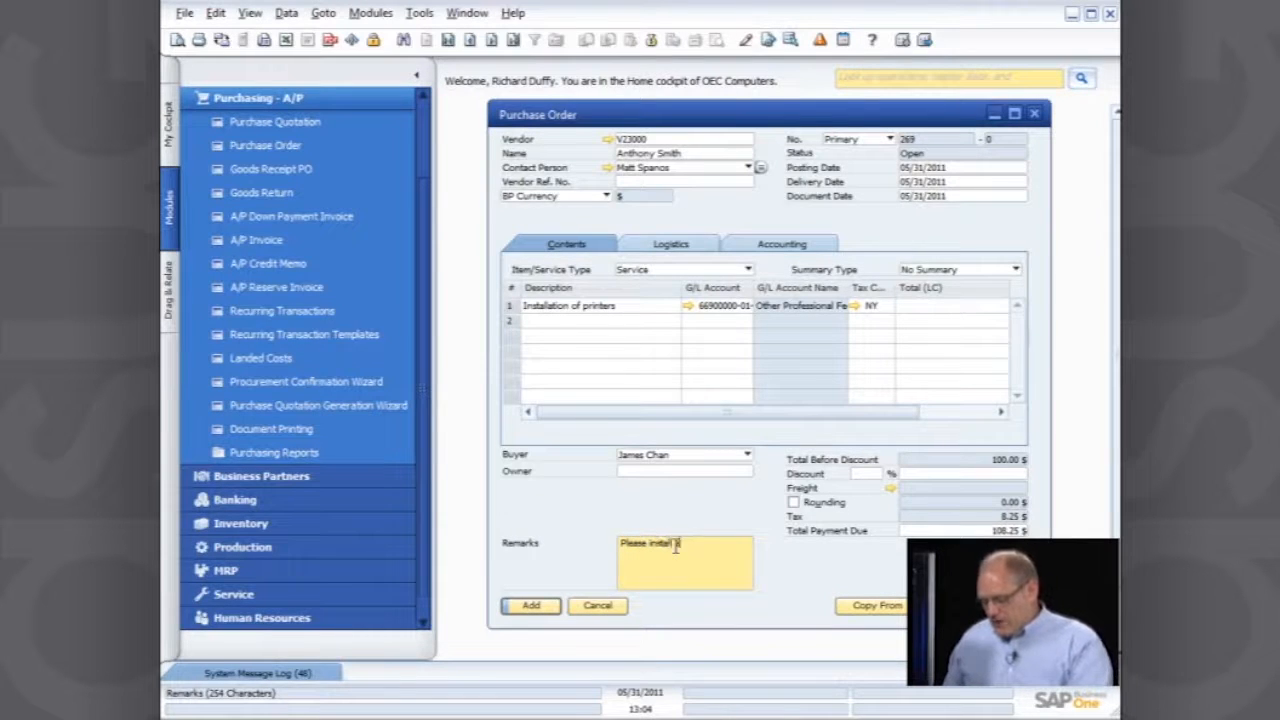
{"action": "type", "text": " th per sta"}
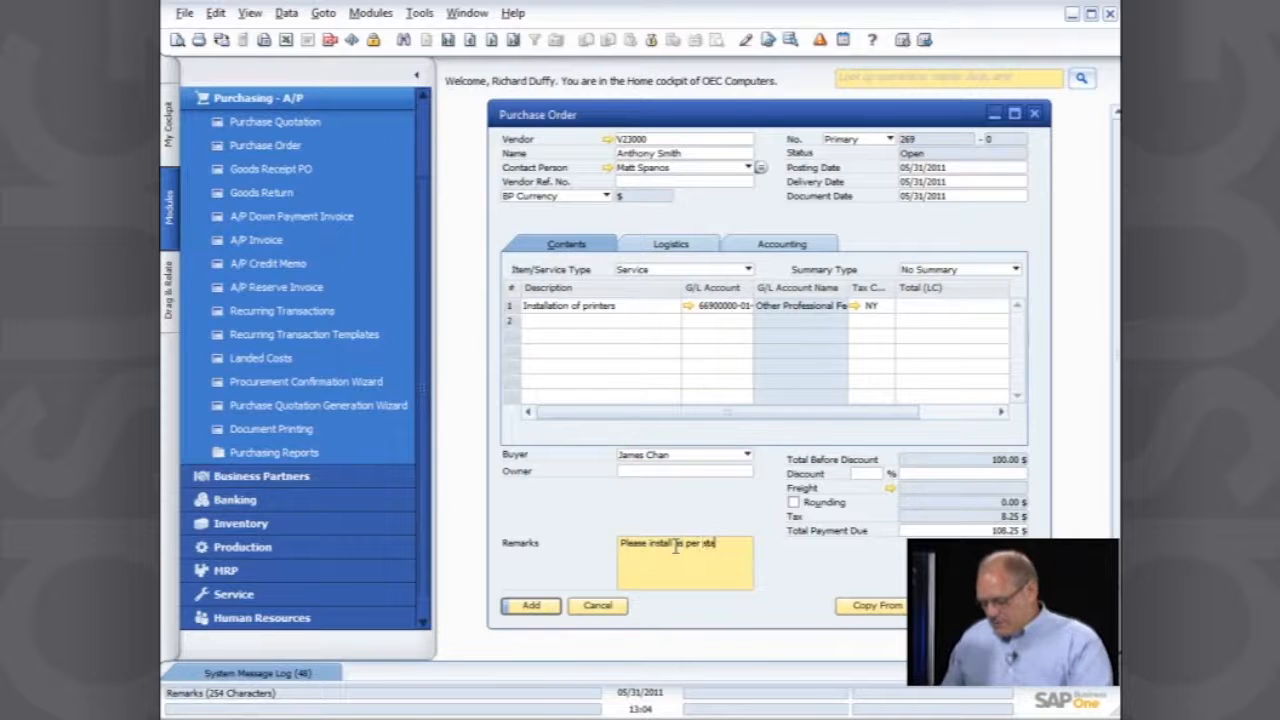
{"action": "type", "text": "ndard p"}
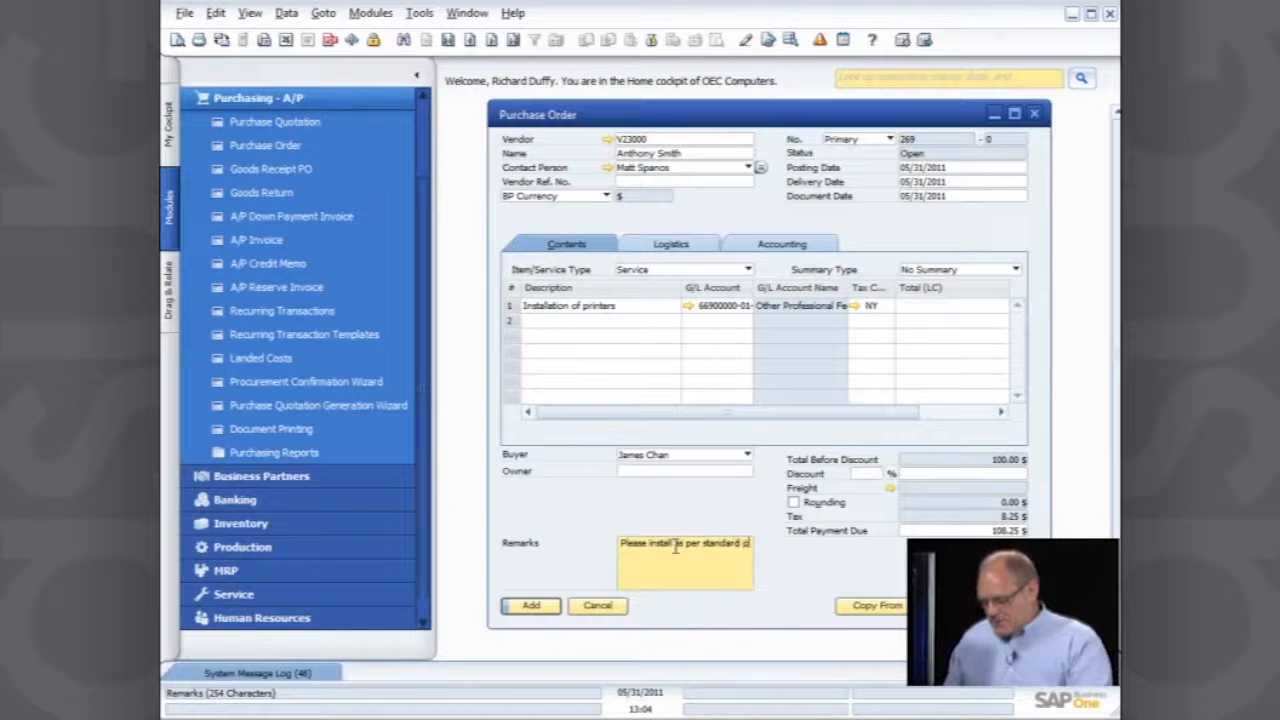
{"action": "type", "text": "rodess."}
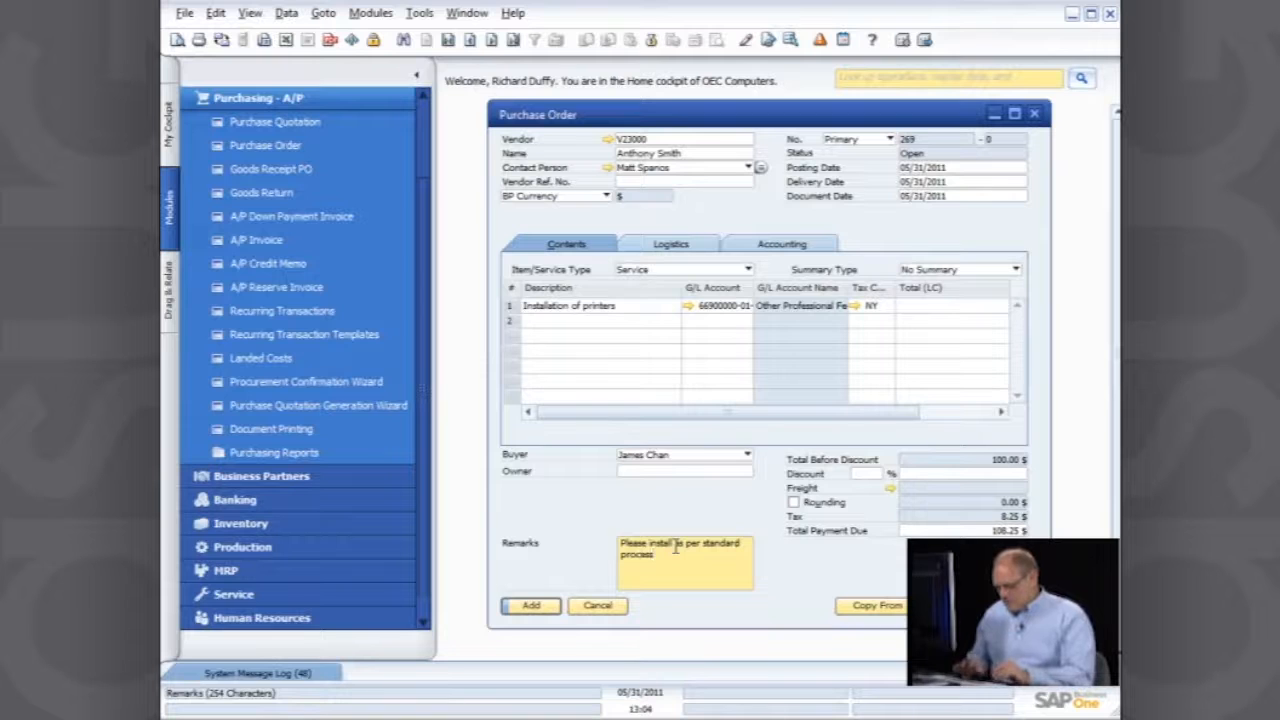
{"action": "type", "text": " C"}
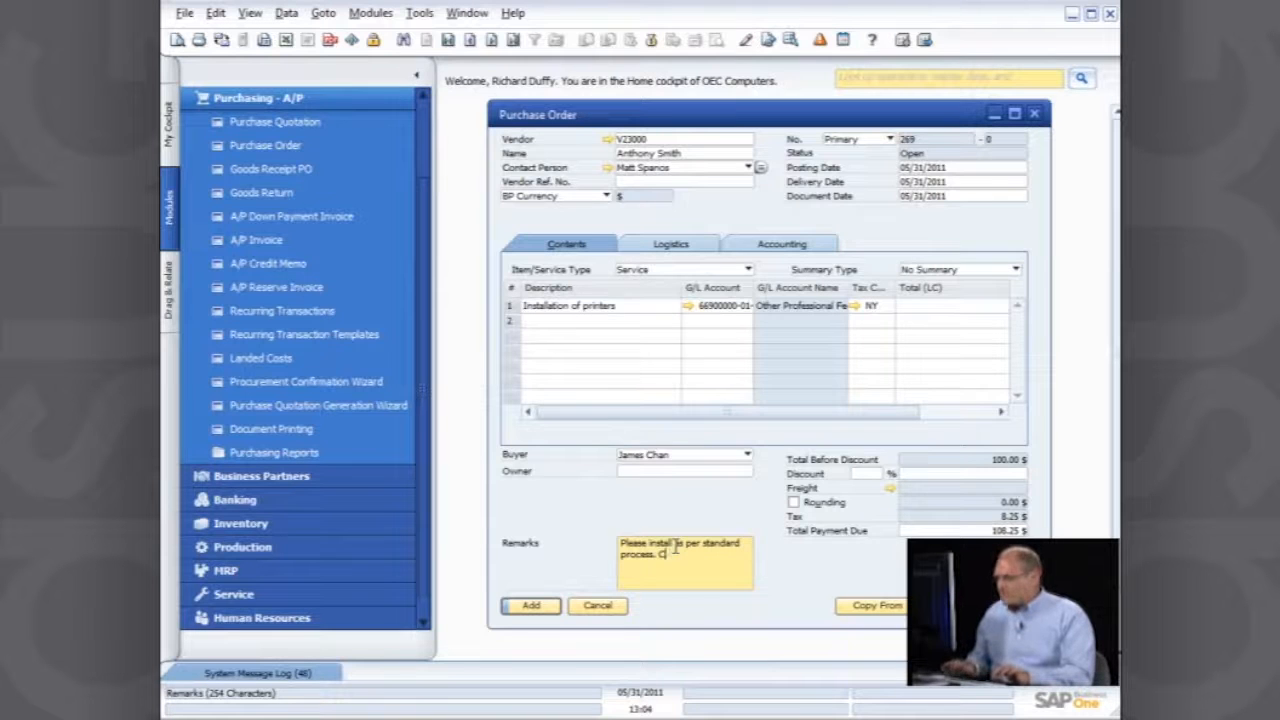
{"action": "type", "text": "all Rich"}
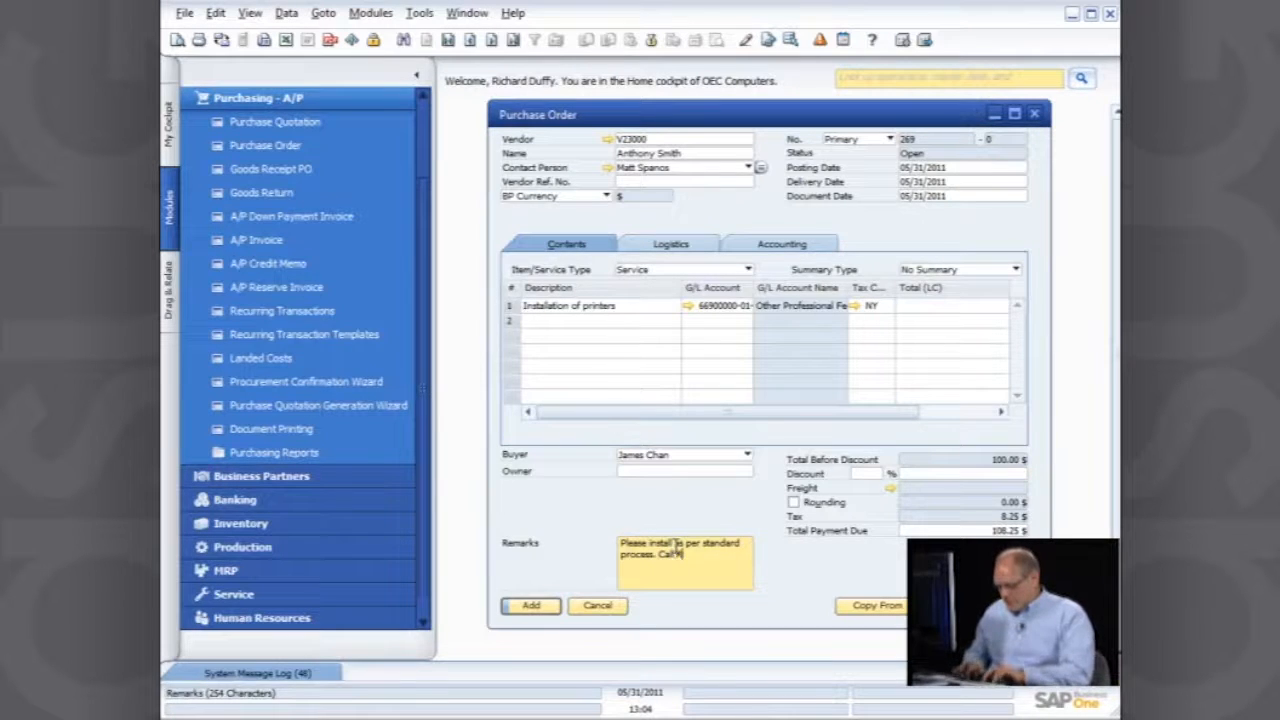
{"action": "type", "text": "ard for "}
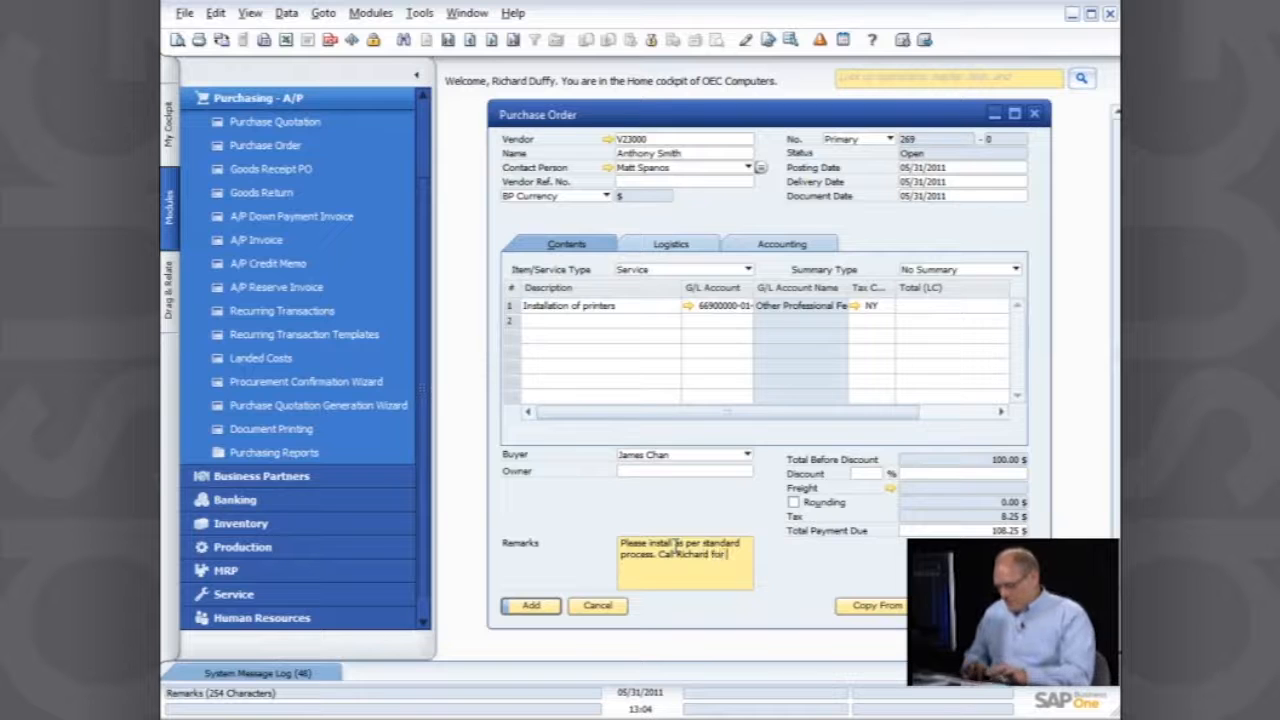
{"action": "type", "text": "details"}
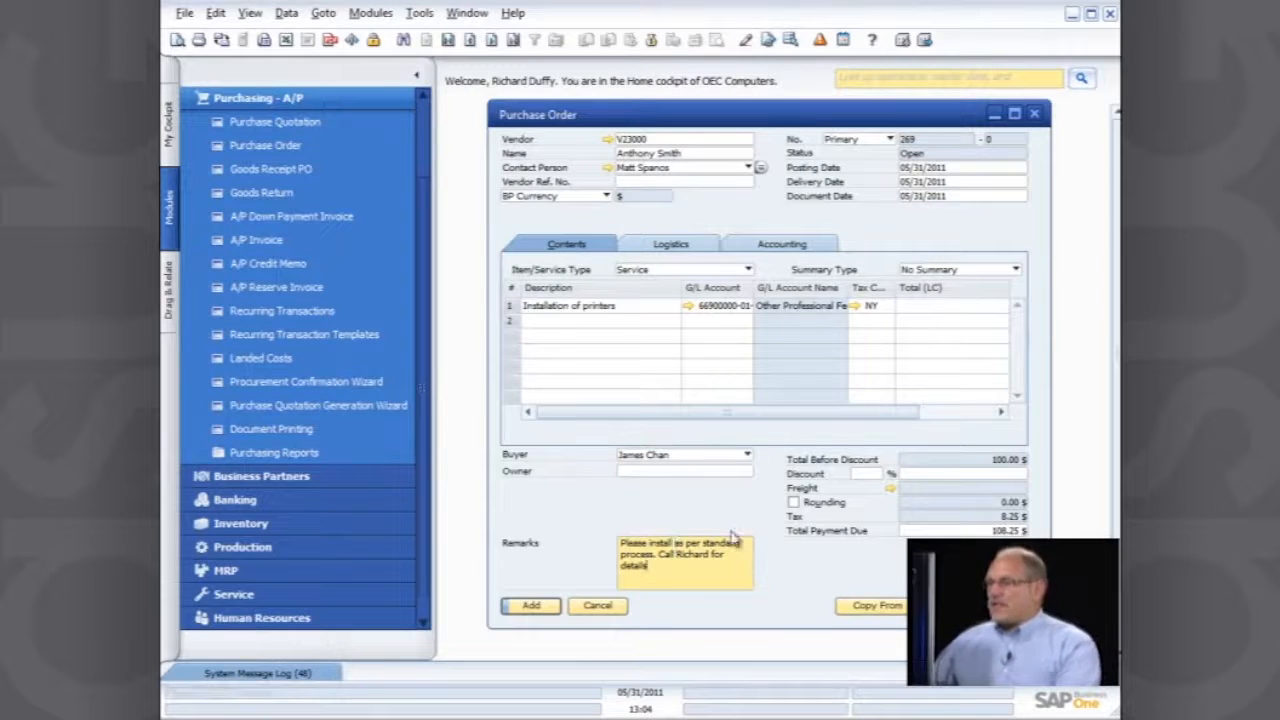
- Add the service purchase order for the printer installation and close the purchase order form
{"action": "right_click", "coordinate": [632, 308]}
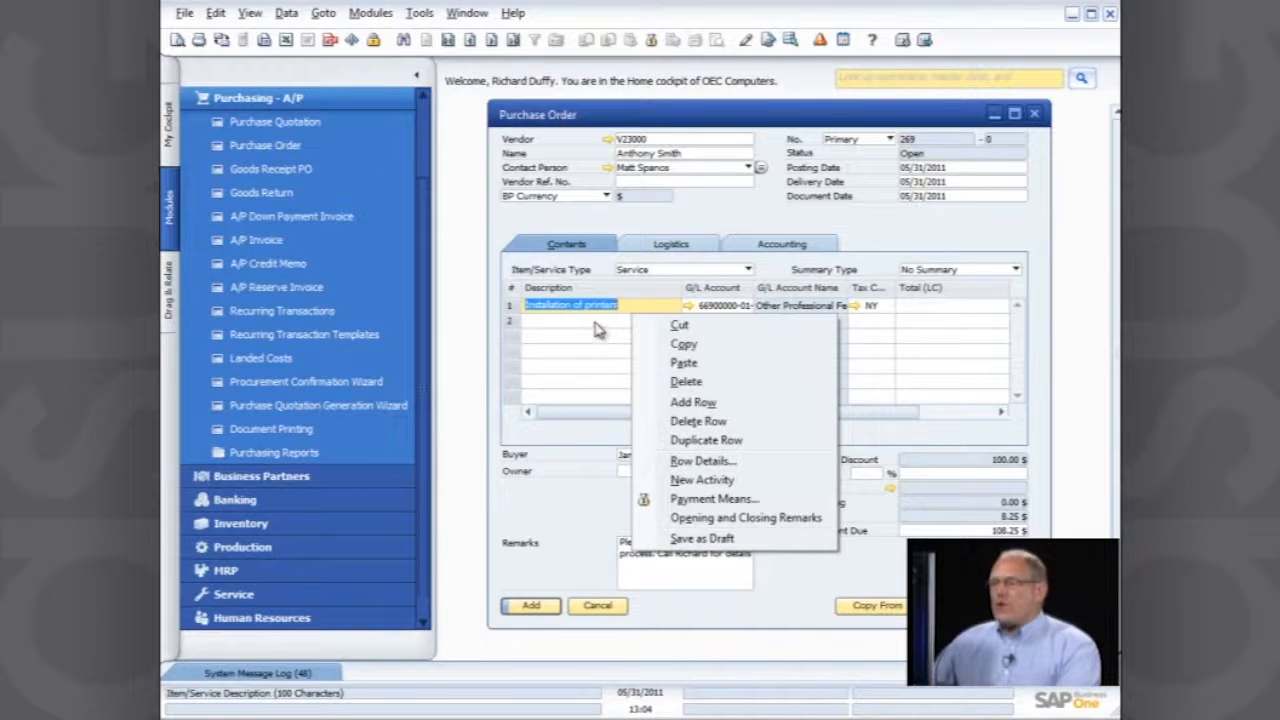
{"action": "left_click", "coordinate": [636, 304]}
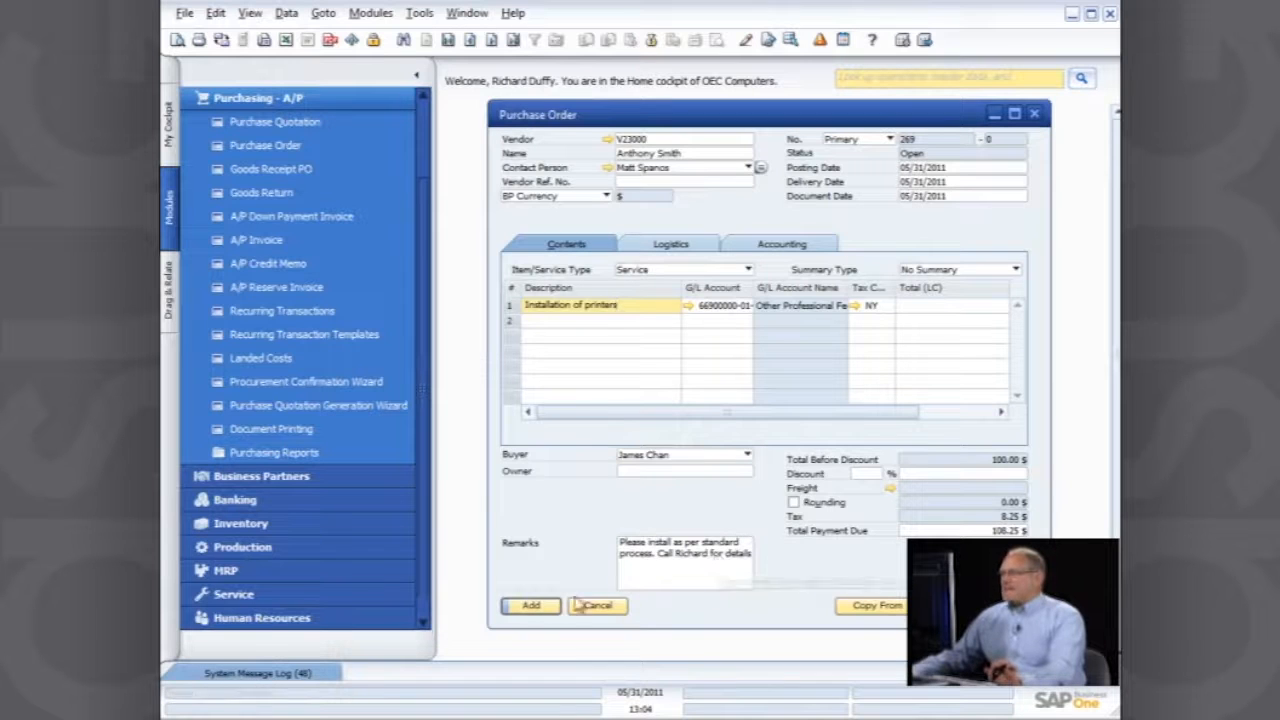
{"action": "left_click", "coordinate": [529, 605]}
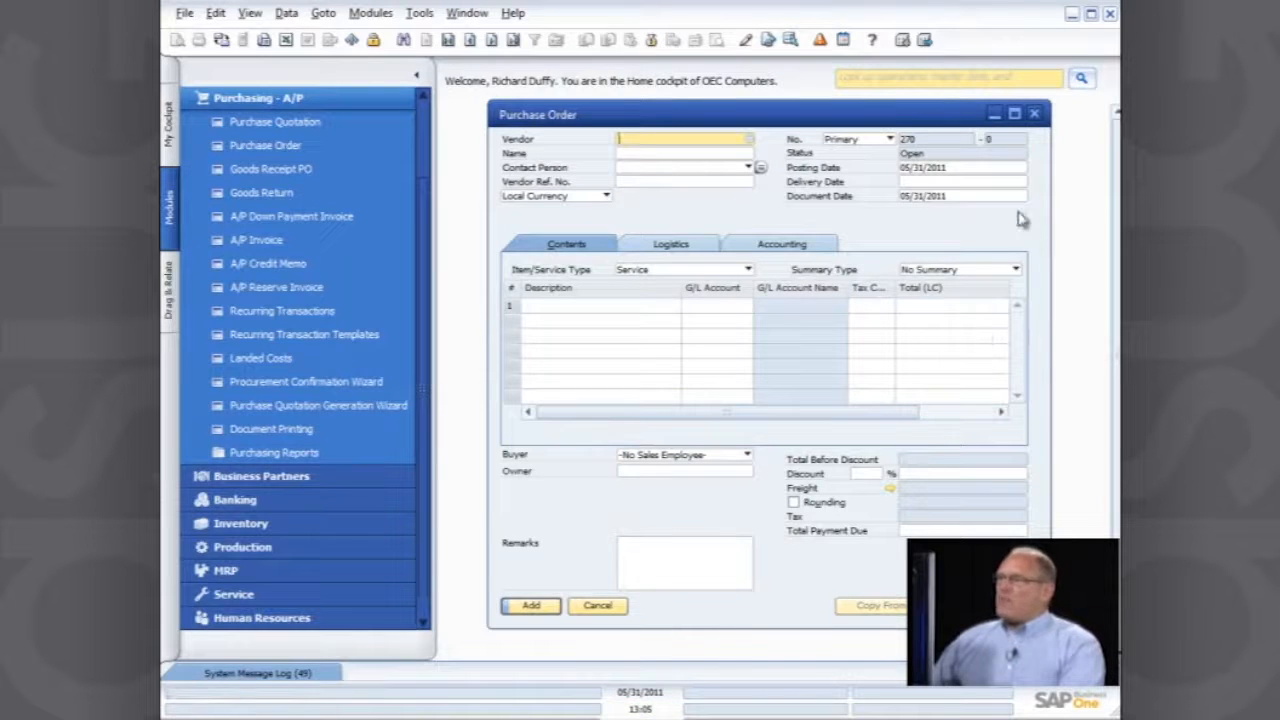
{"action": "left_click", "coordinate": [1038, 115]}
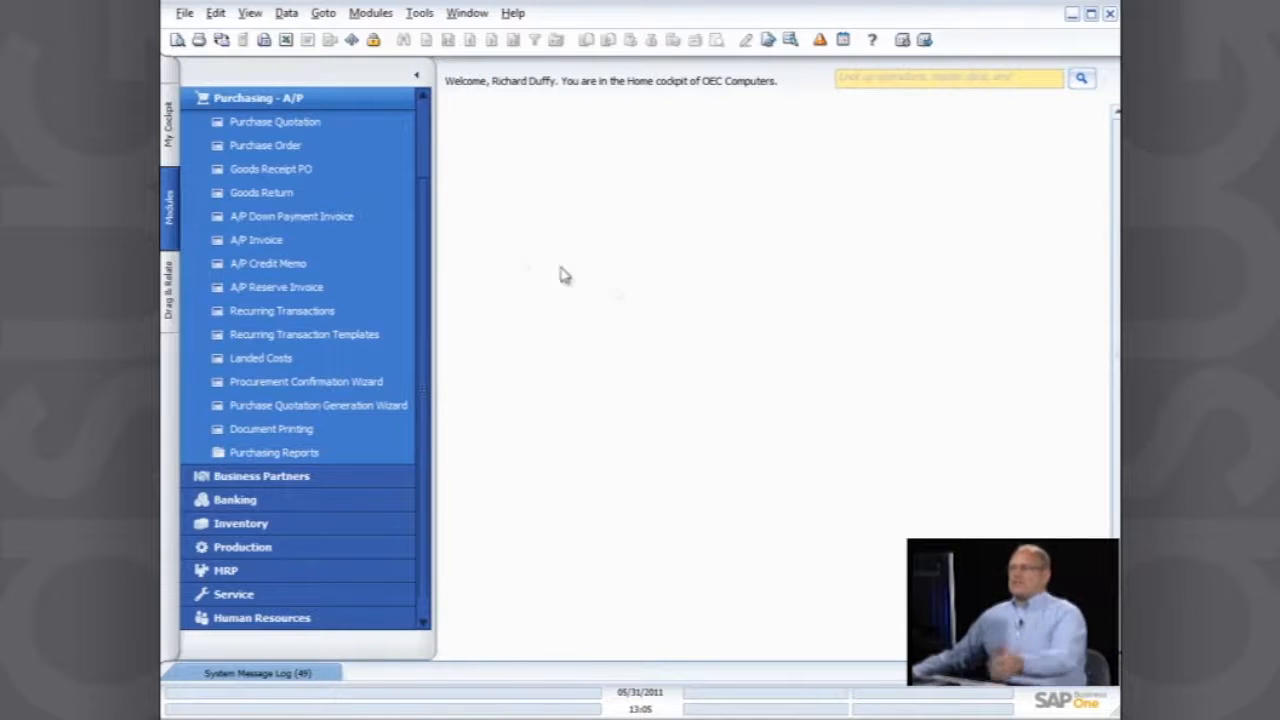
{"action": "left_click", "coordinate": [286, 171]}
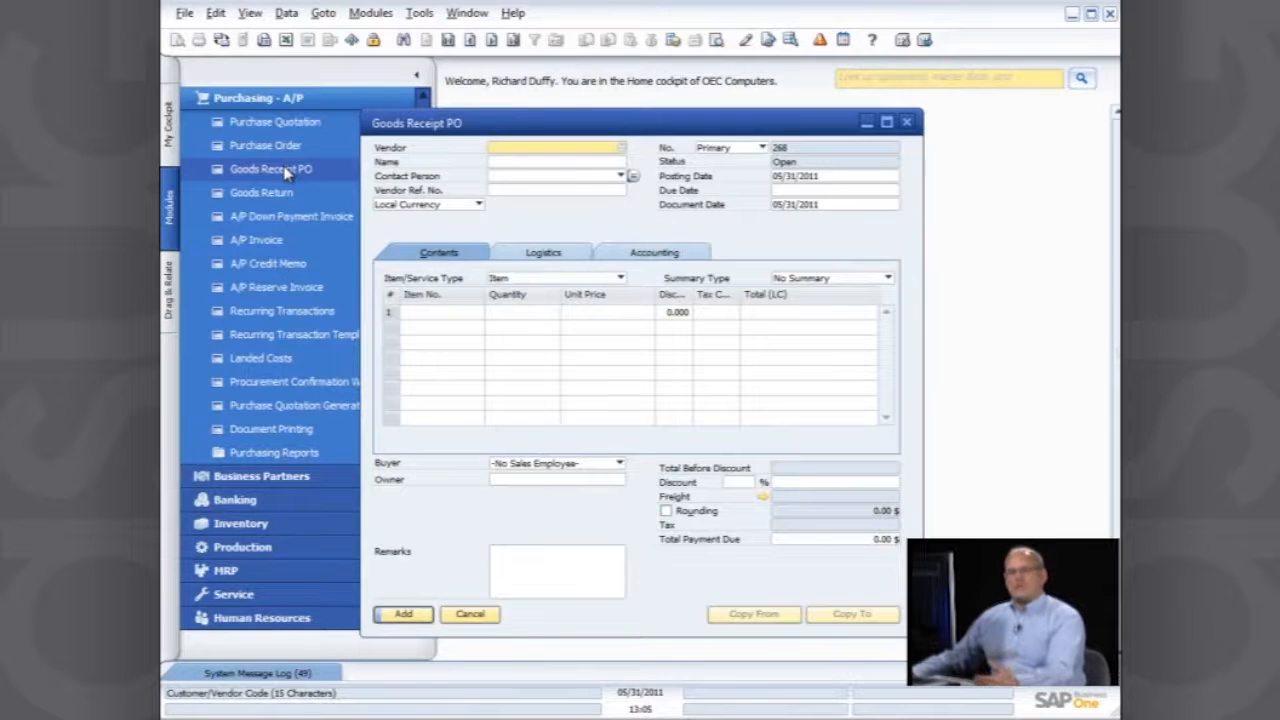
{"action": "left_click_drag", "start_coordinate": [646, 126], "coordinate": [742, 120]}
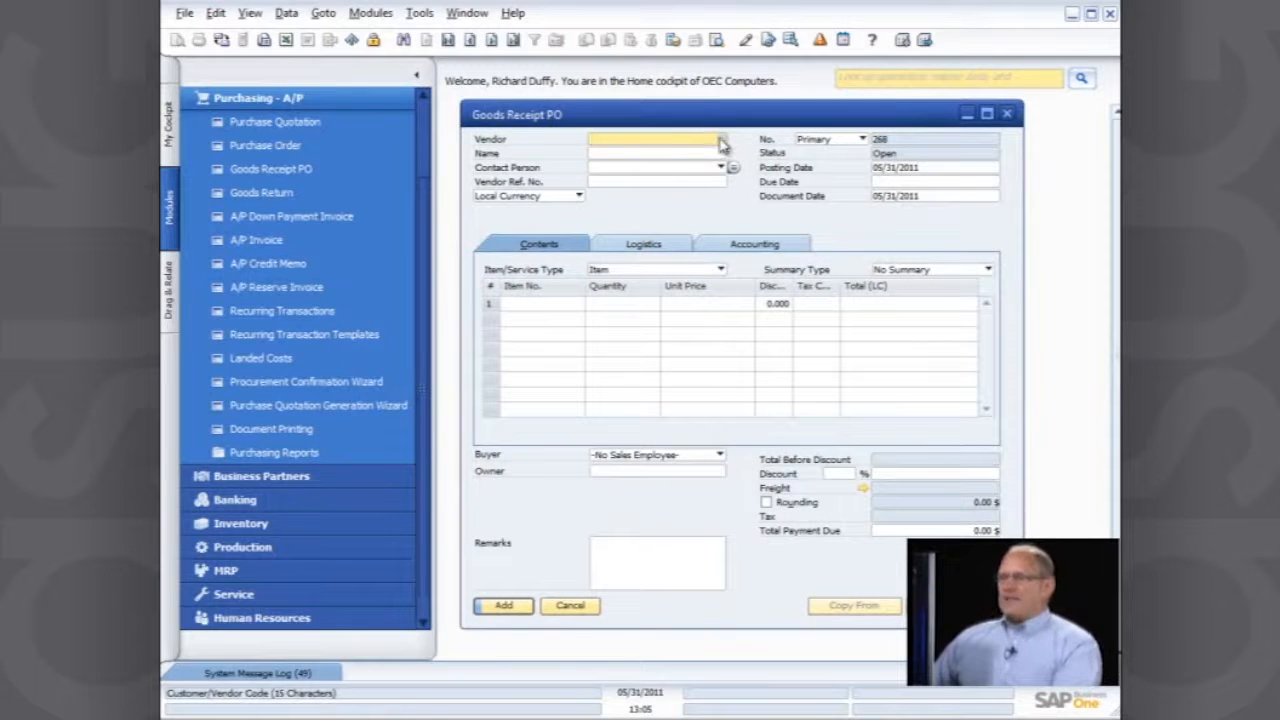
{"action": "left_click", "coordinate": [1007, 115]}
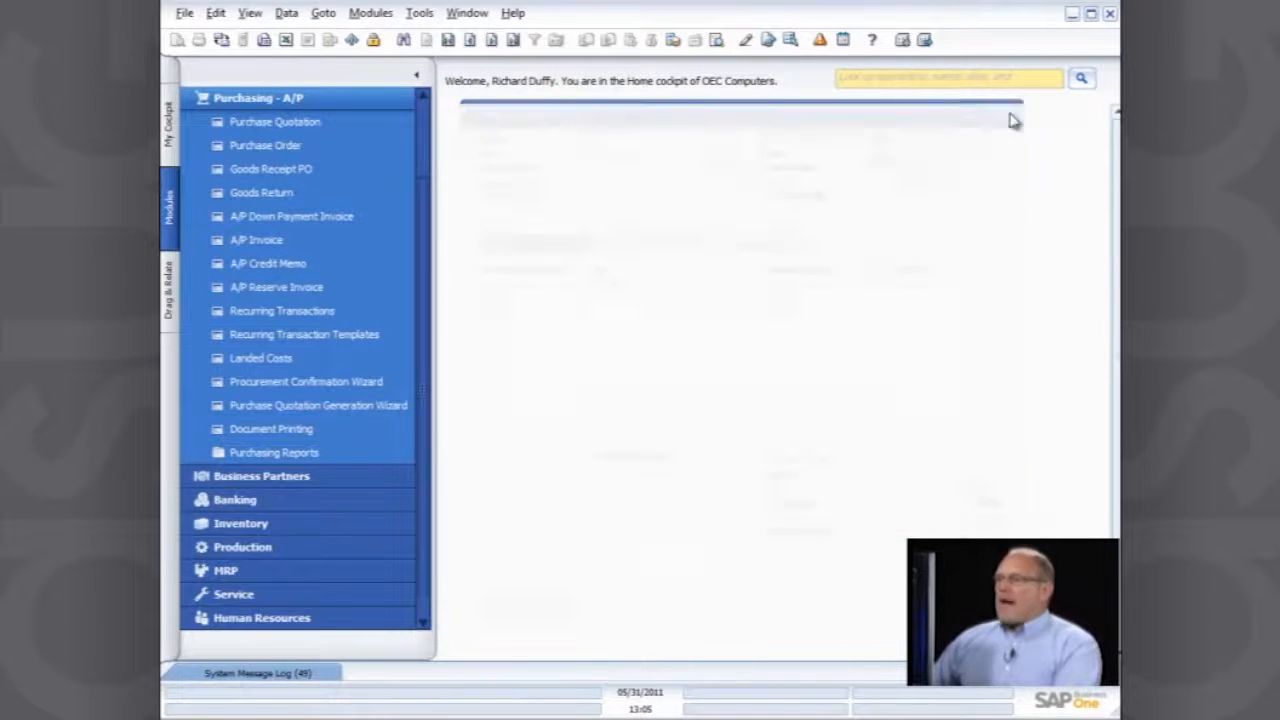
- Reopen the purchase order form and go back through the records to the Lasercom order for item B10000
{"action": "left_click", "coordinate": [262, 145]}
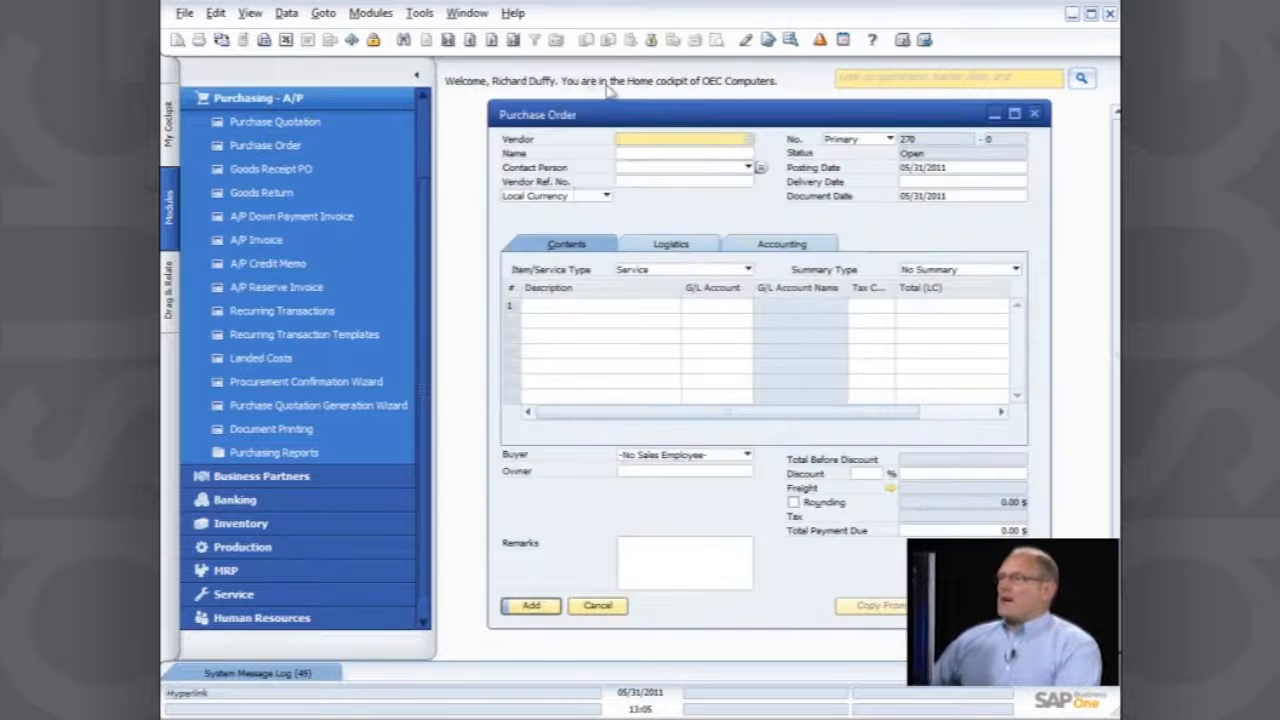
{"action": "left_click", "coordinate": [470, 40]}
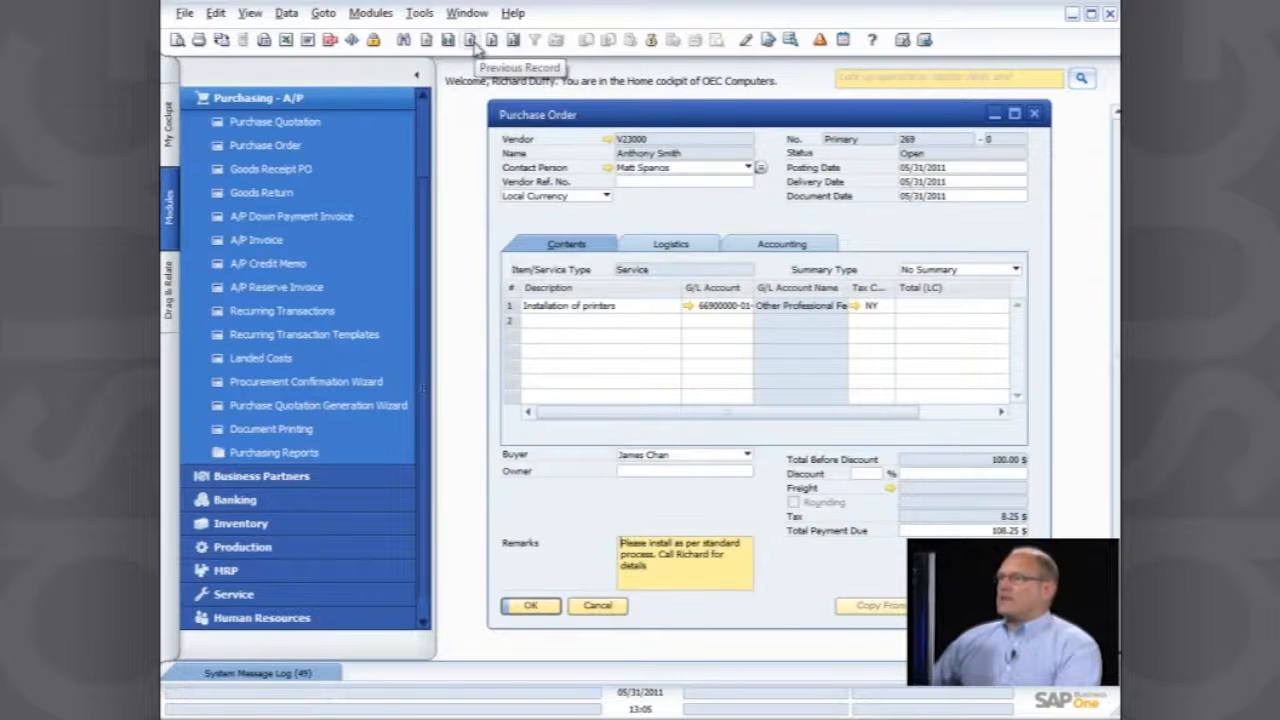
{"action": "left_click", "coordinate": [470, 40]}
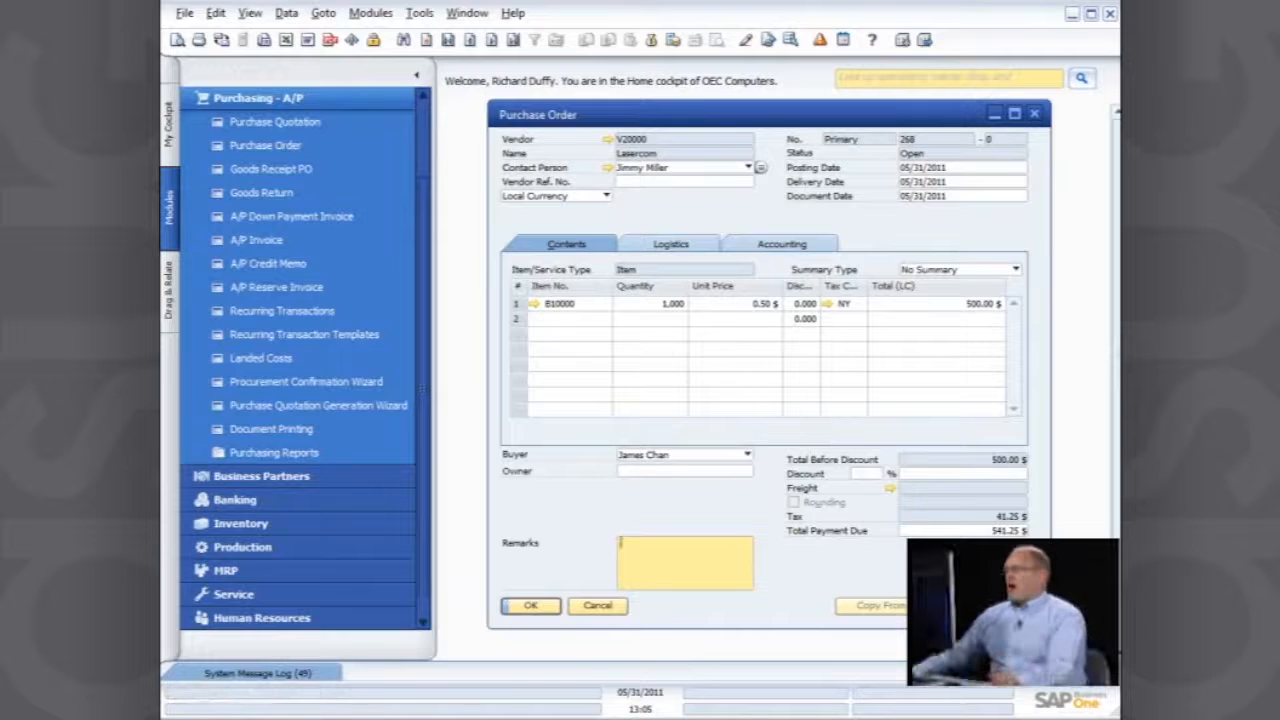
- Copy the Lasercom purchase order to a goods receipt PO and submit the receipt, accepting that it cannot be changed
{"action": "left_click", "coordinate": [981, 606]}
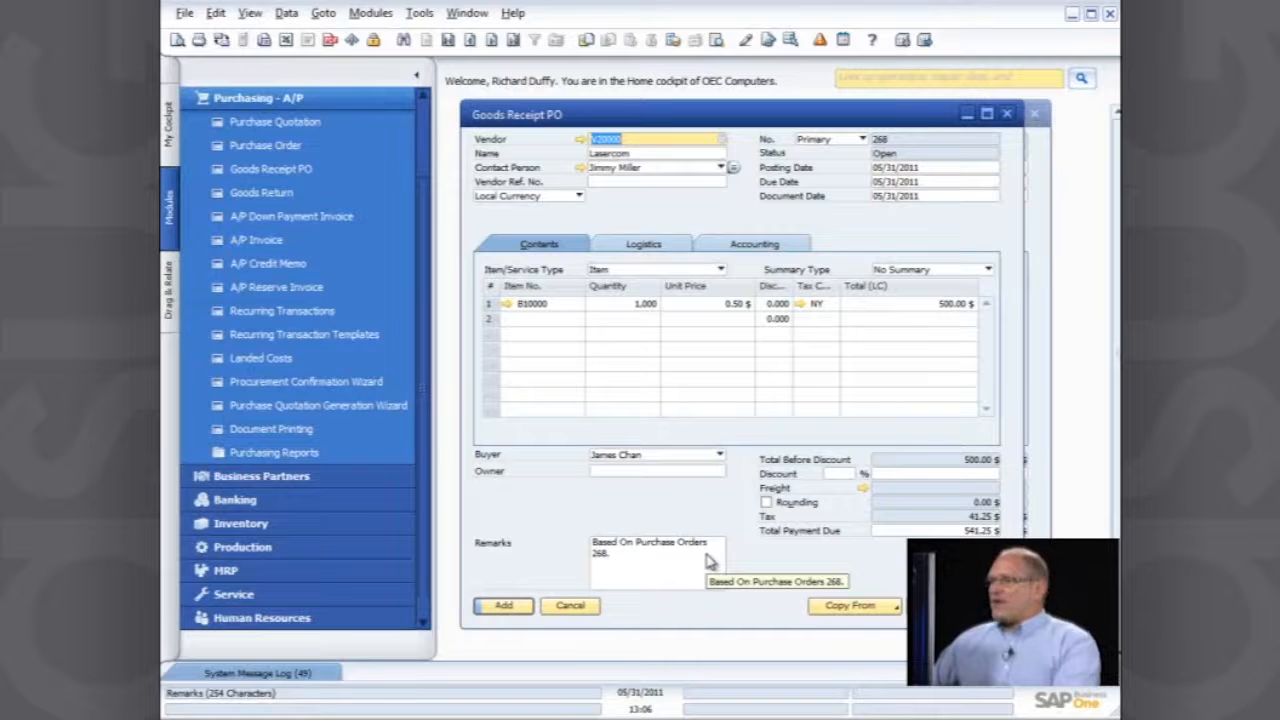
{"action": "left_click", "coordinate": [505, 608]}
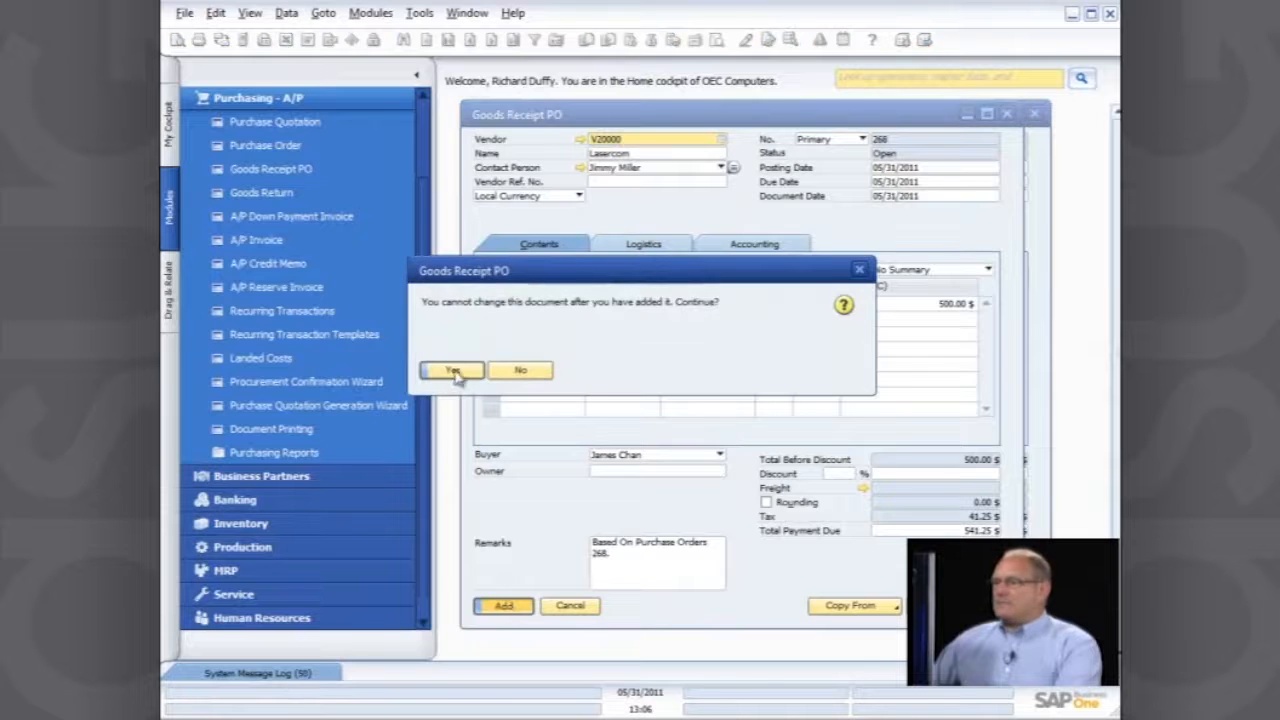
{"action": "left_click", "coordinate": [456, 372]}
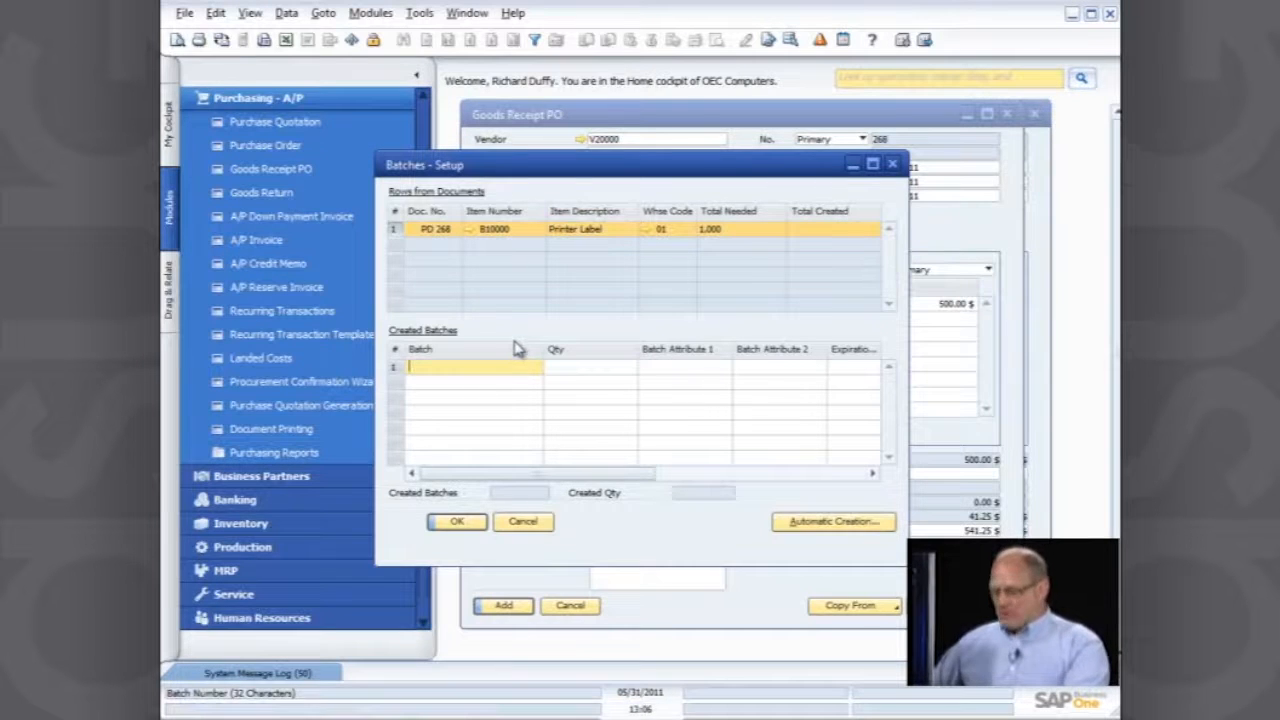
- Create batch 1ACG2 for the full needed quantity of the Printer Label item B10000
{"action": "type", "text": "8"}
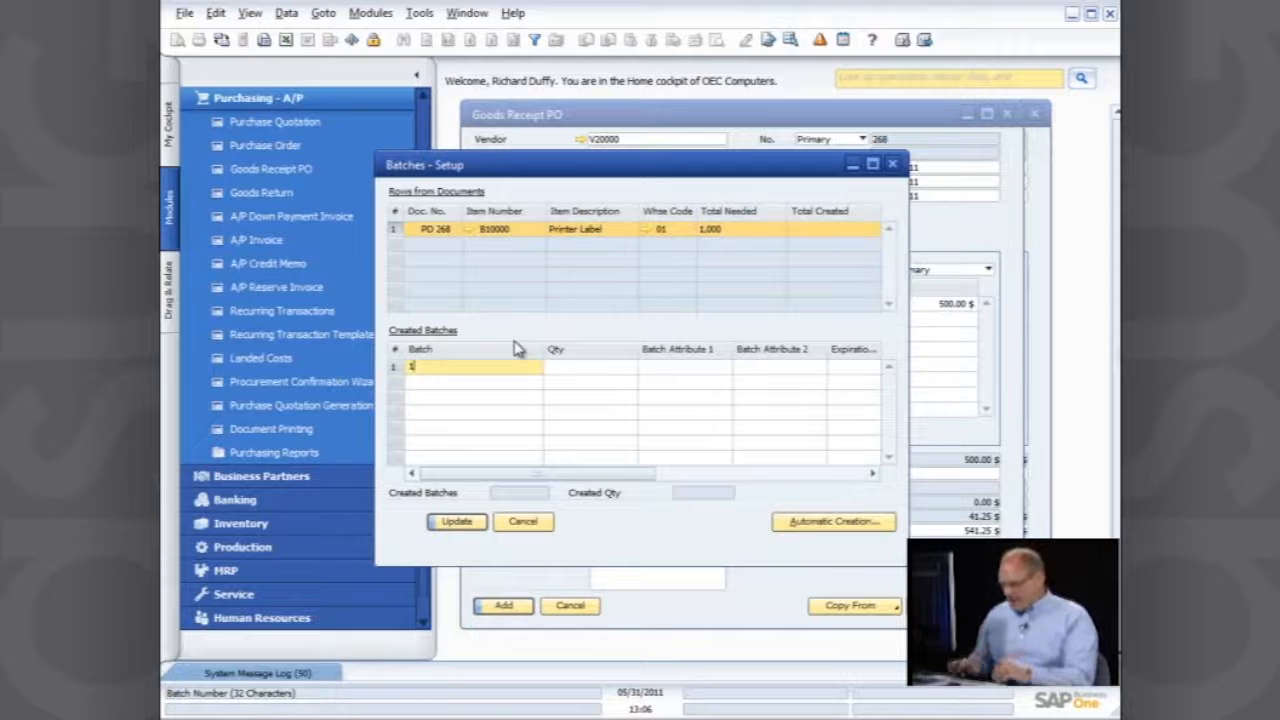
{"action": "type", "text": "A"}
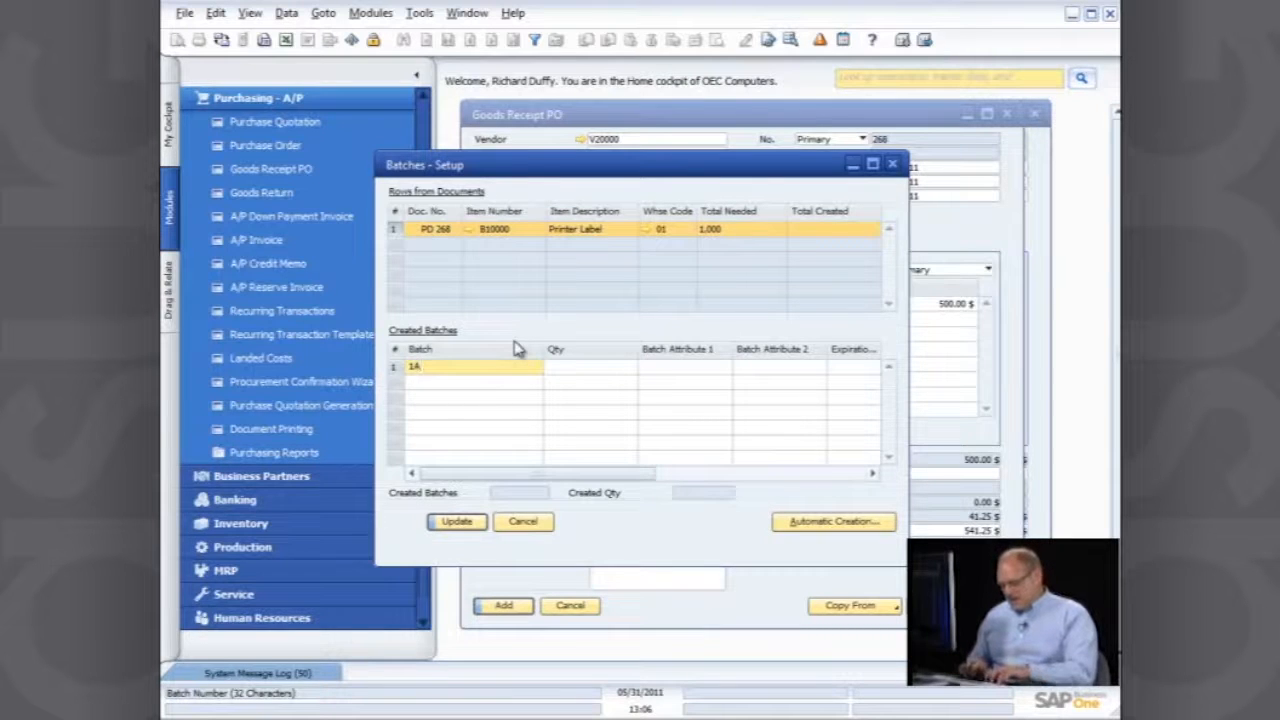
{"action": "type", "text": "C0"}
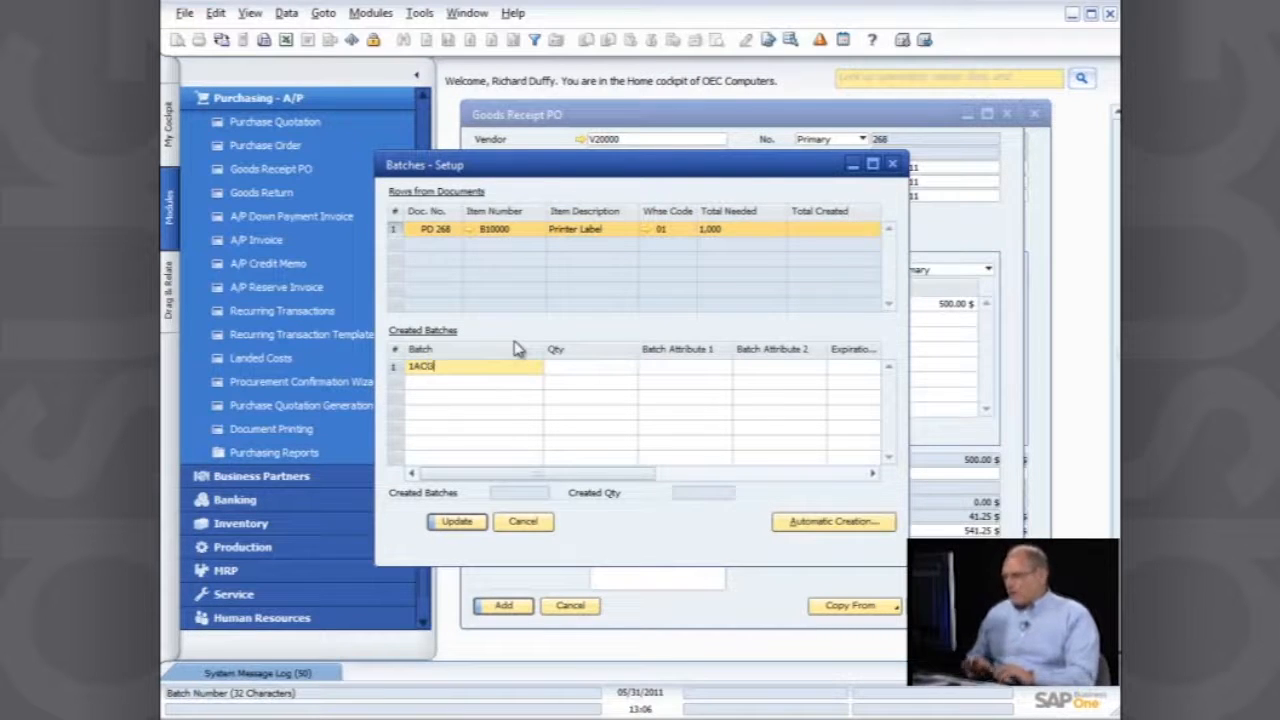
{"action": "type", "text": "2"}
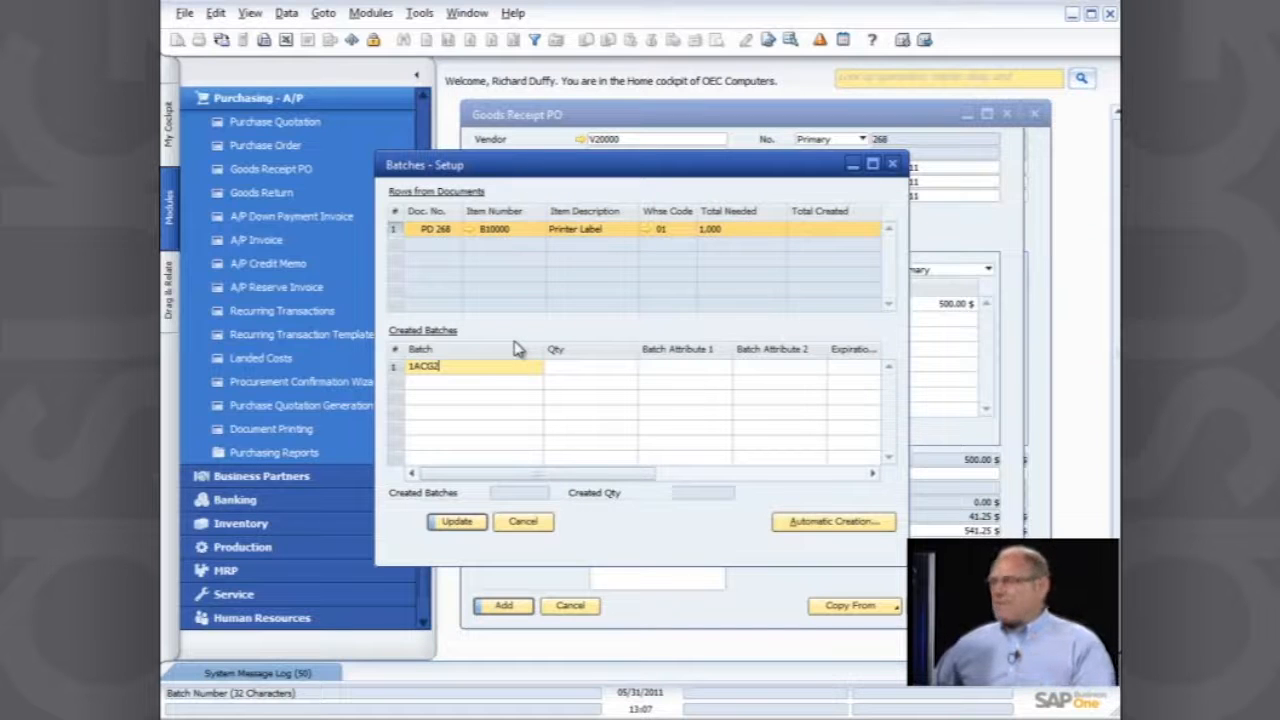
{"action": "key", "text": "Tab"}
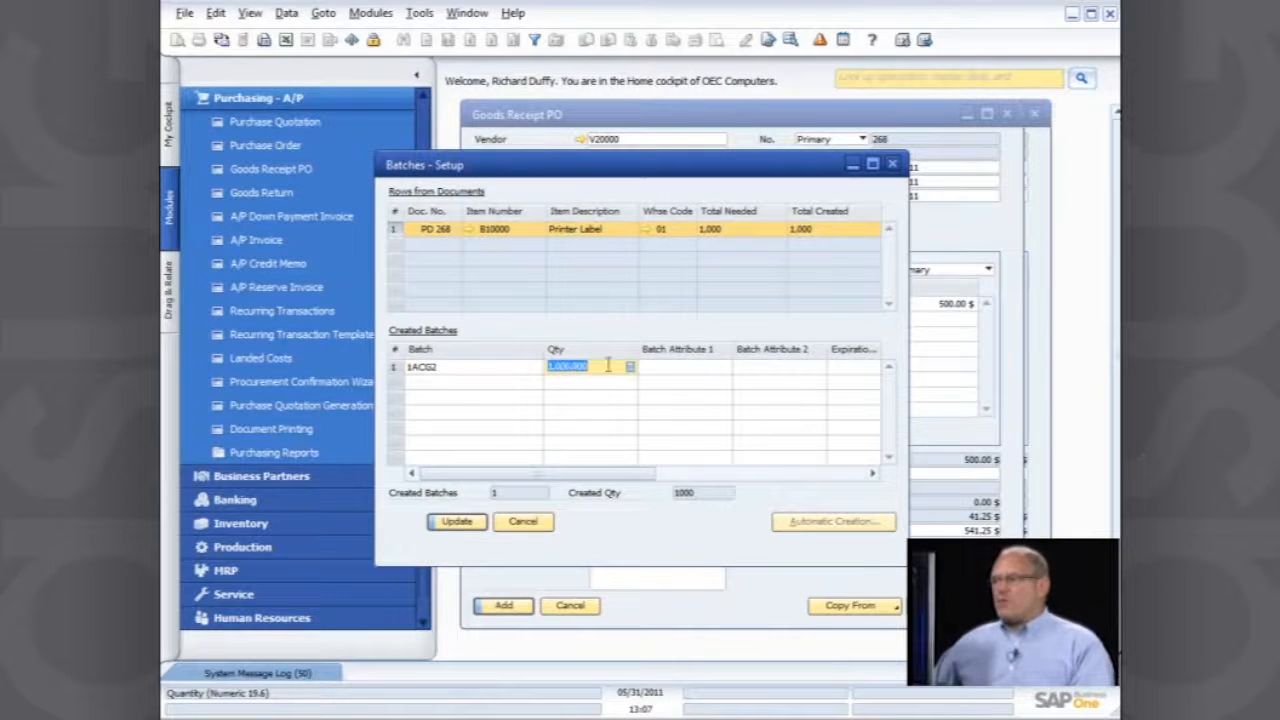
- Set the manufacturing date of batch 1ACG2 to 02/16/2011
{"action": "left_click", "coordinate": [675, 367]}
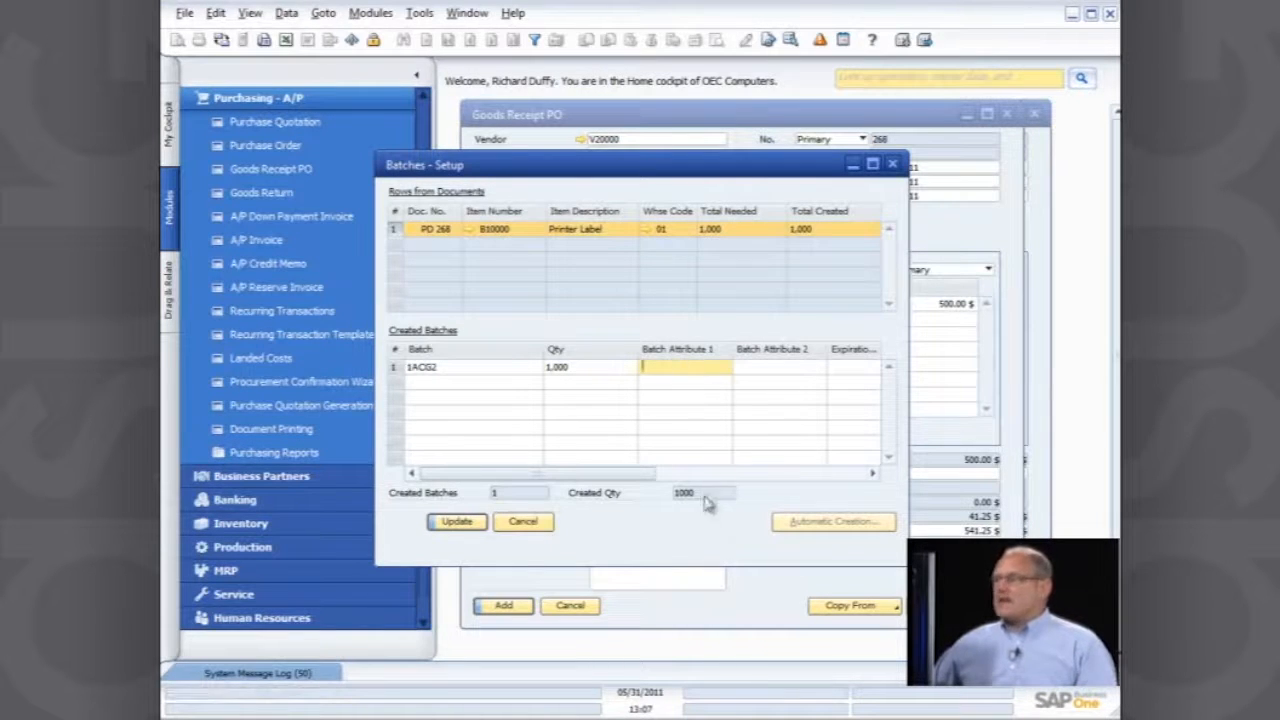
{"action": "left_click_drag", "start_coordinate": [628, 479], "coordinate": [774, 477]}
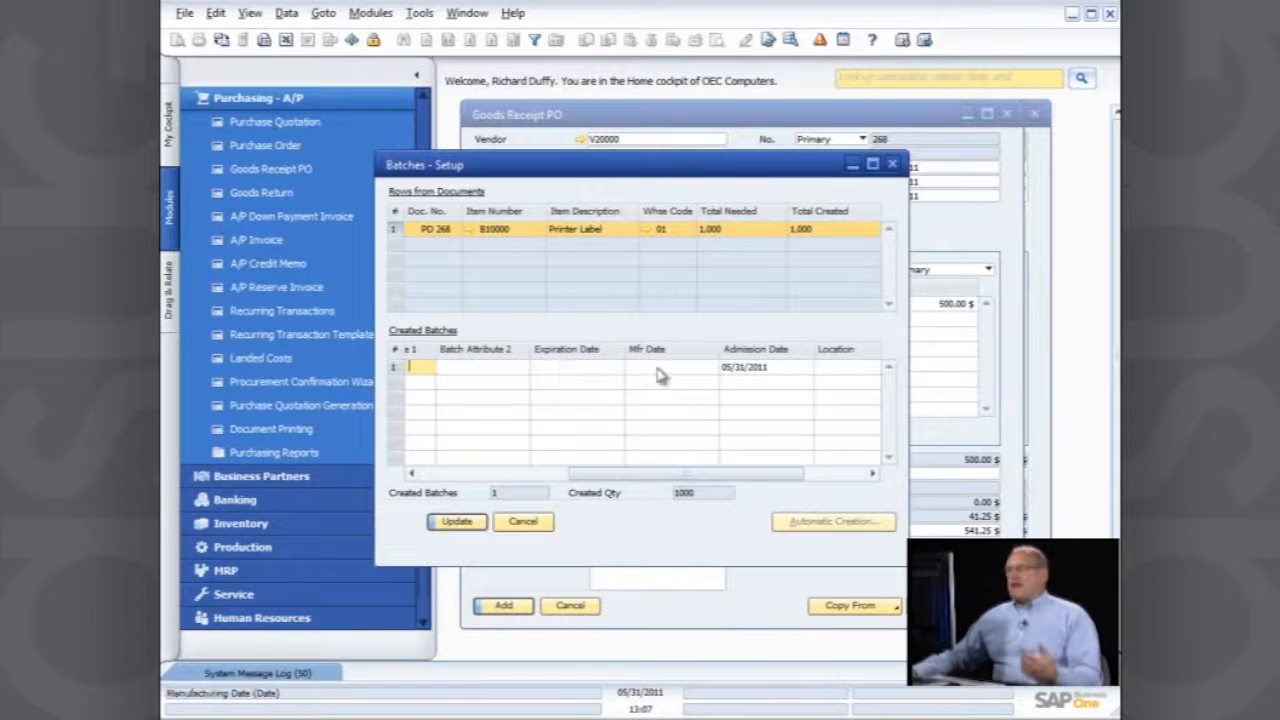
{"action": "left_click", "coordinate": [839, 475]}
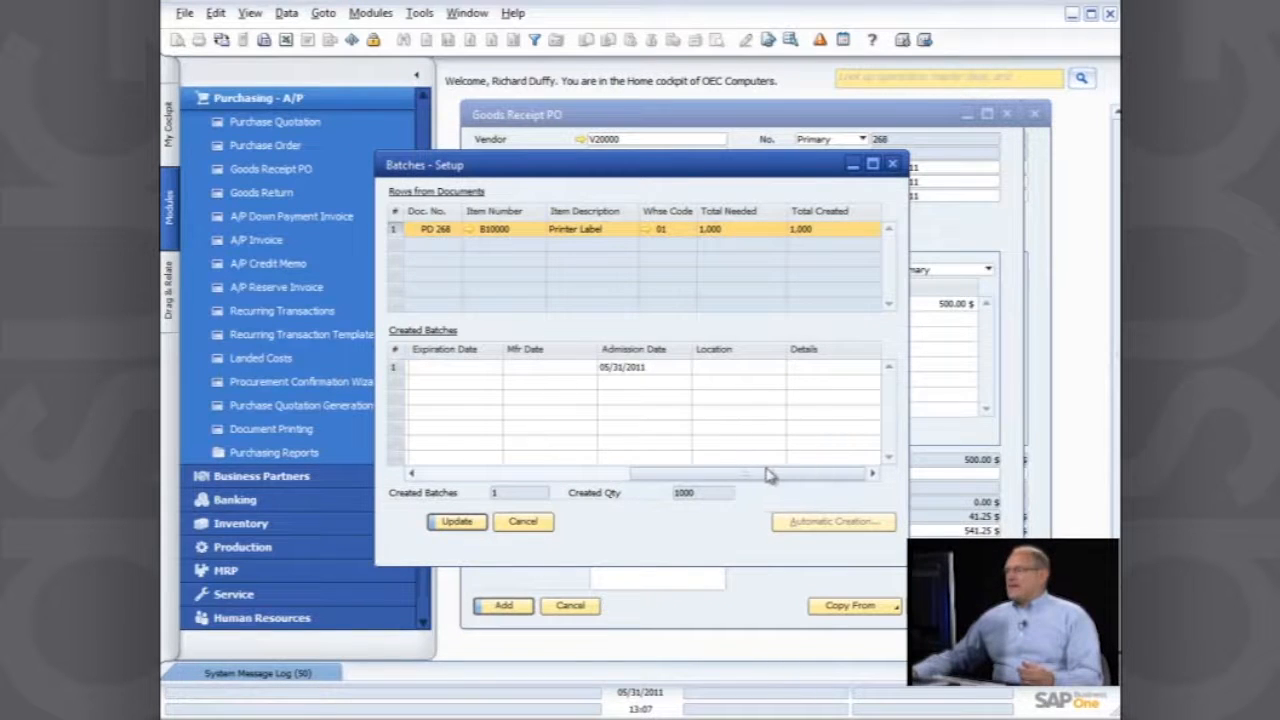
{"action": "left_click_drag", "start_coordinate": [767, 474], "coordinate": [737, 474]}
{"action": "left_click", "coordinate": [612, 367]}
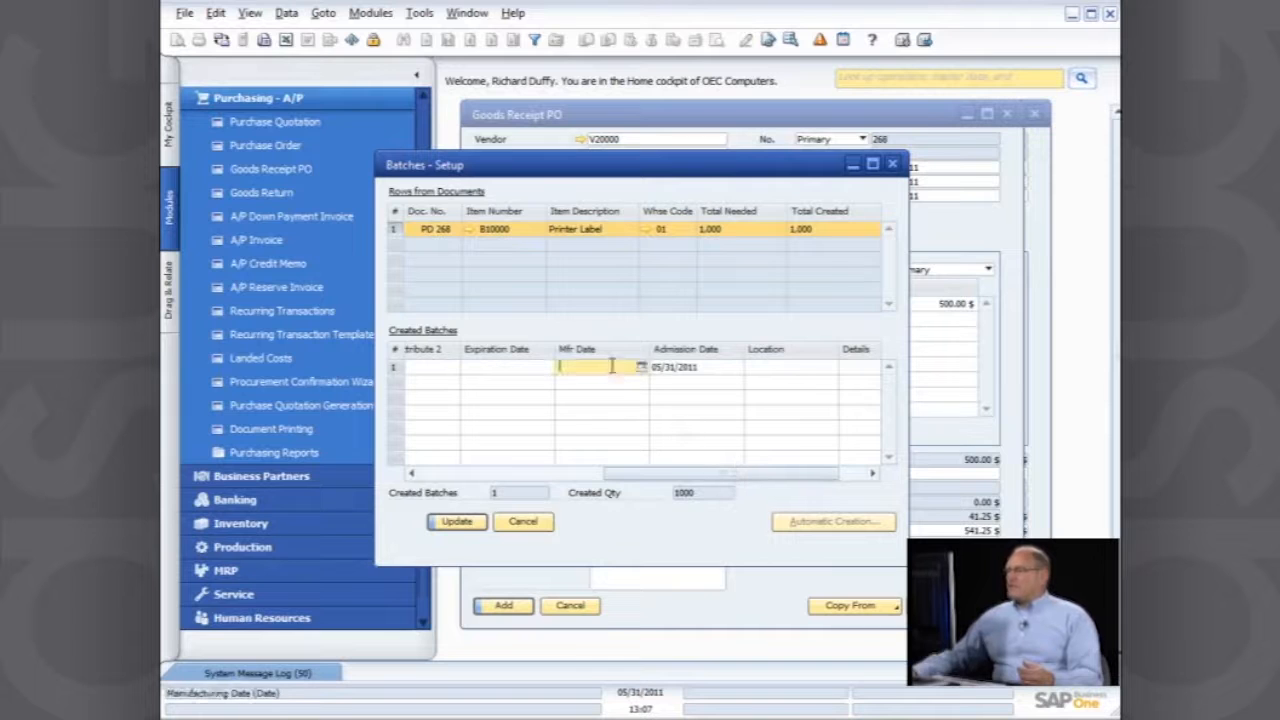
{"action": "left_click", "coordinate": [641, 367]}
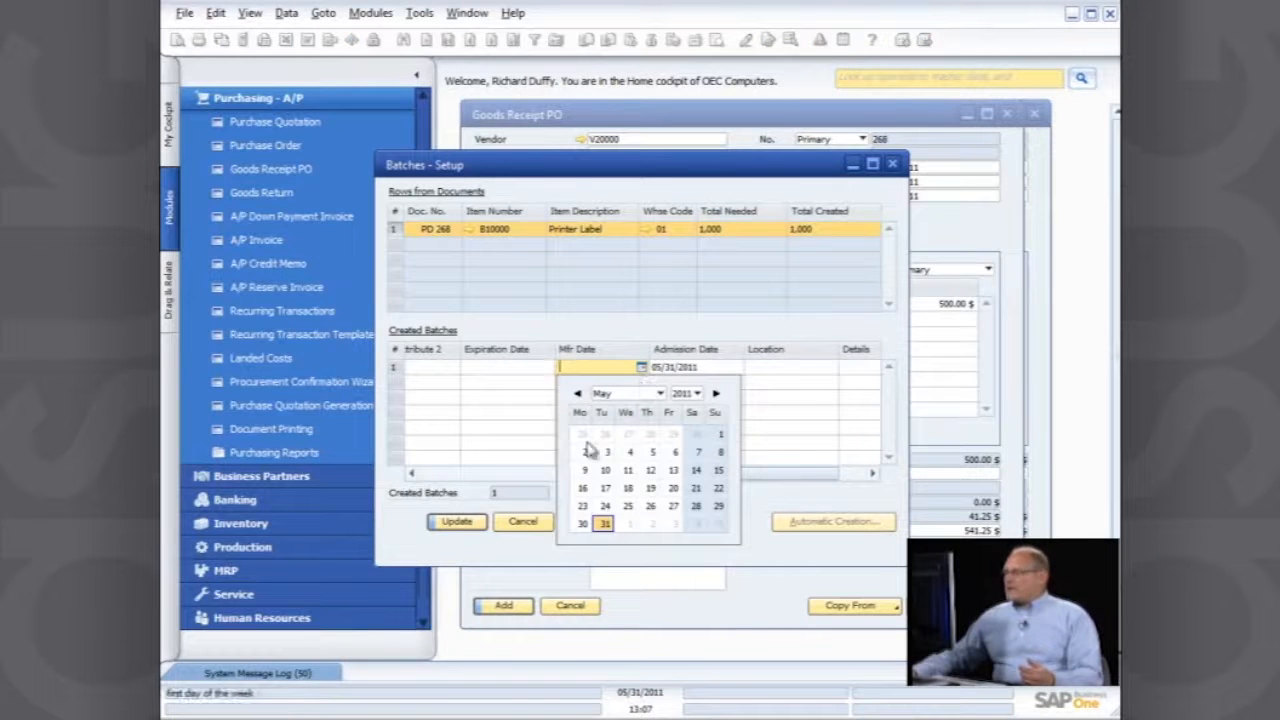
{"action": "left_click", "coordinate": [578, 394]}
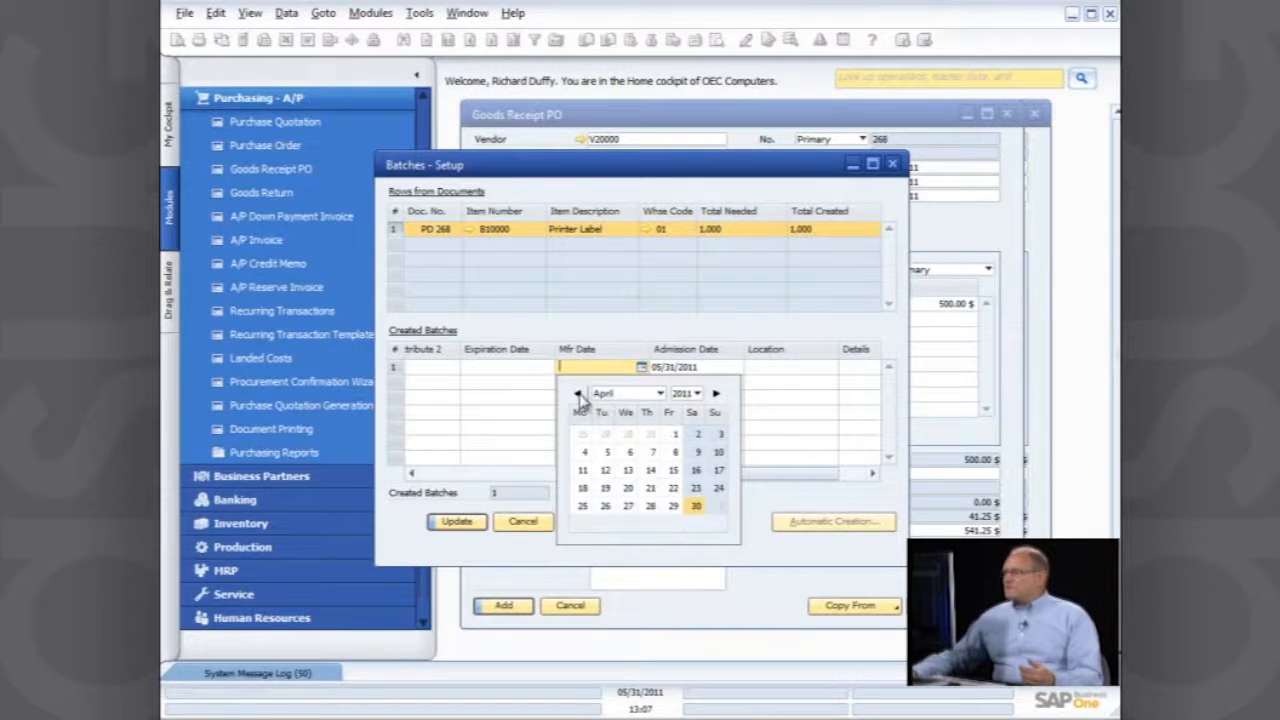
{"action": "left_click", "coordinate": [578, 394]}
{"action": "left_click", "coordinate": [578, 394]}
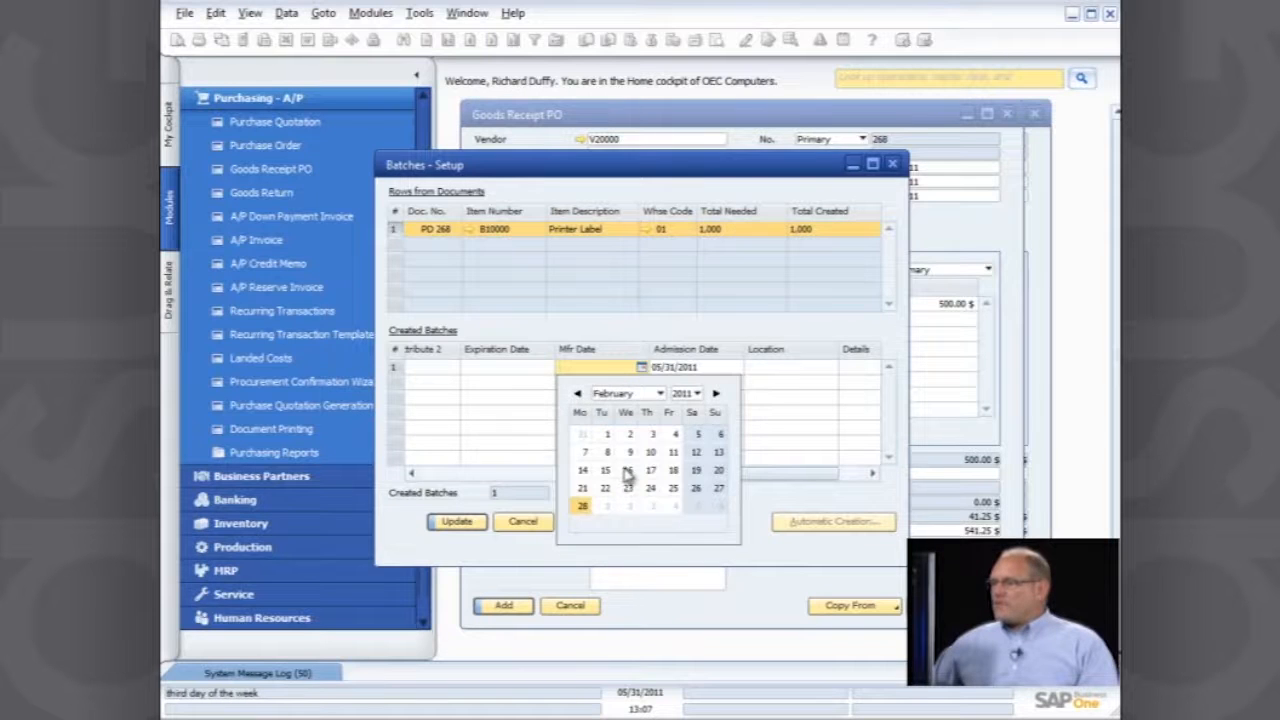
{"action": "left_click", "coordinate": [628, 470]}
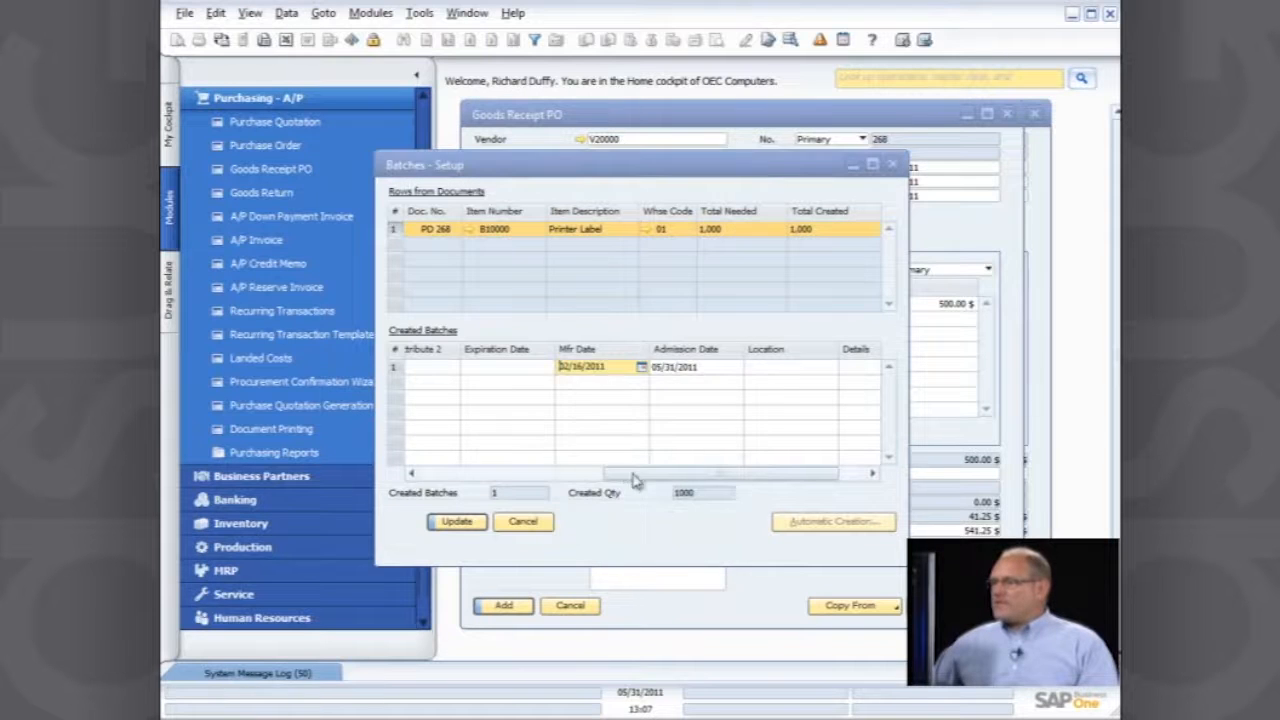
- Save the batch setup, add the Lasercom goods receipt PO while accepting that it cannot be changed, and close the receipt form
{"action": "left_click", "coordinate": [459, 523]}
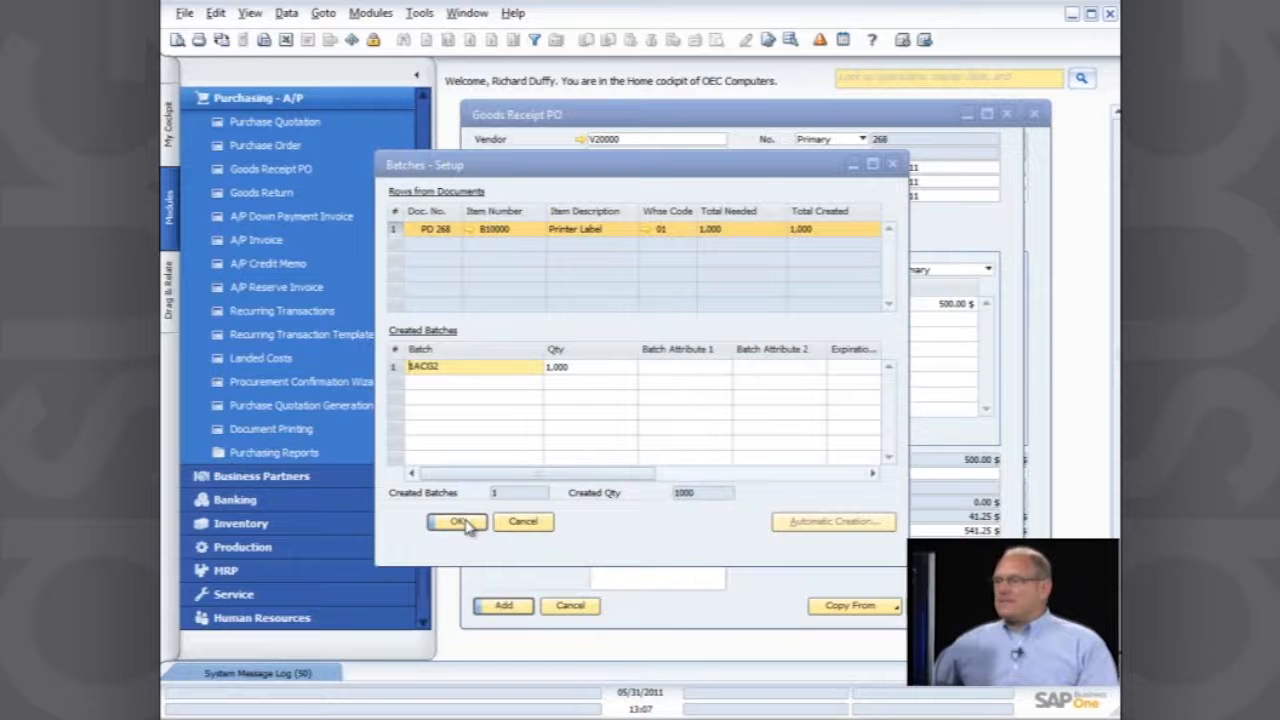
{"action": "left_click", "coordinate": [459, 522]}
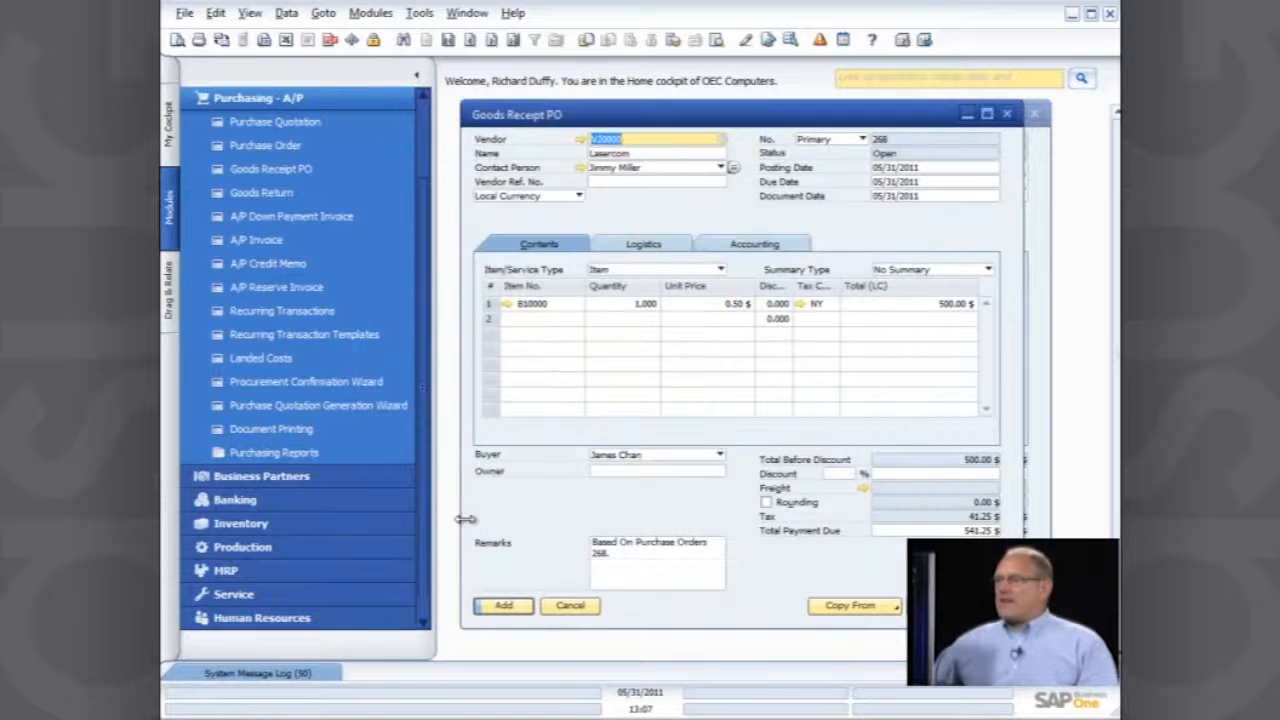
{"action": "left_click", "coordinate": [508, 604]}
{"action": "left_click", "coordinate": [453, 371]}
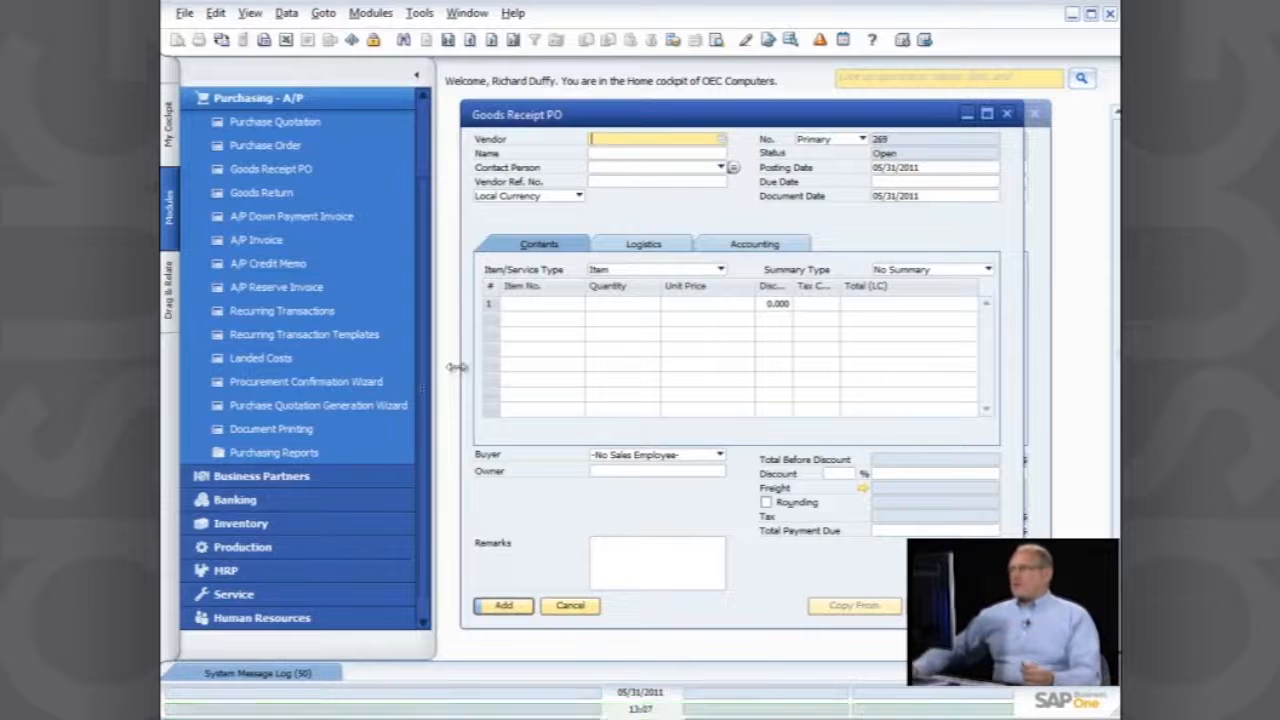
{"action": "key", "text": "Escape"}
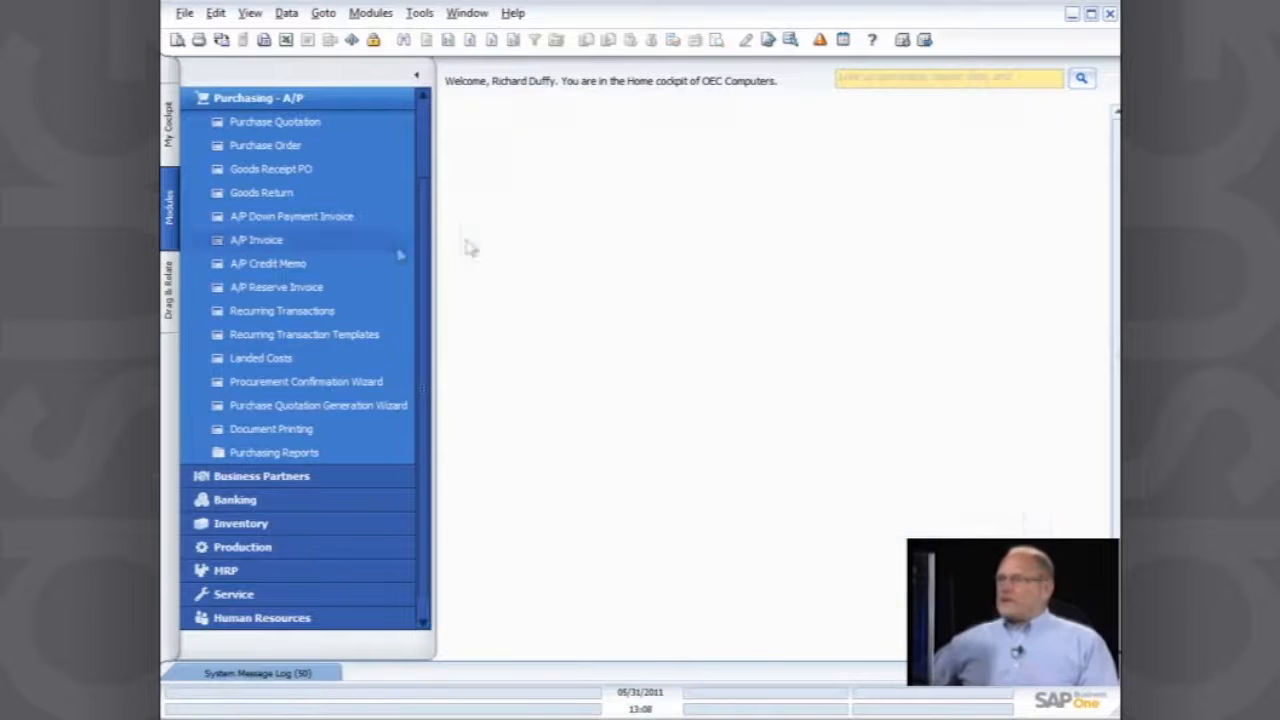
- Start a new A/P invoice for the vendor Lasercom
{"action": "left_click", "coordinate": [242, 248]}
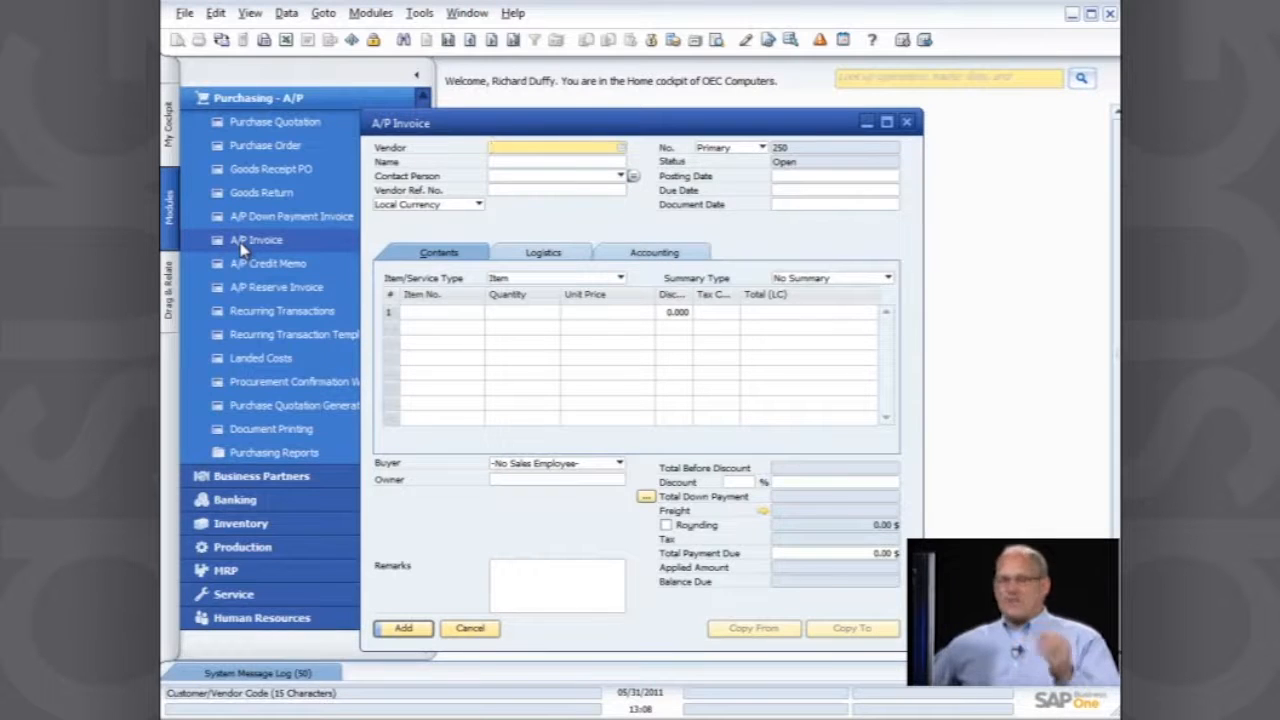
{"action": "left_click", "coordinate": [622, 150]}
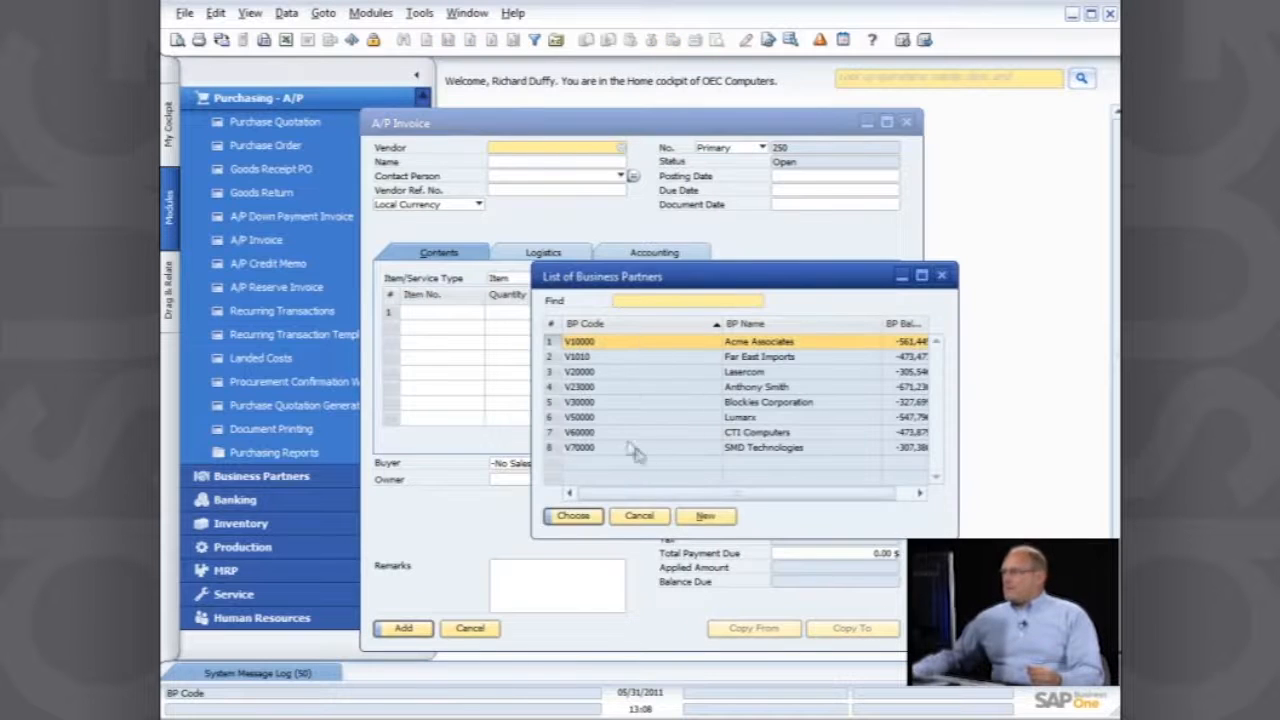
{"action": "double_click", "coordinate": [648, 378]}
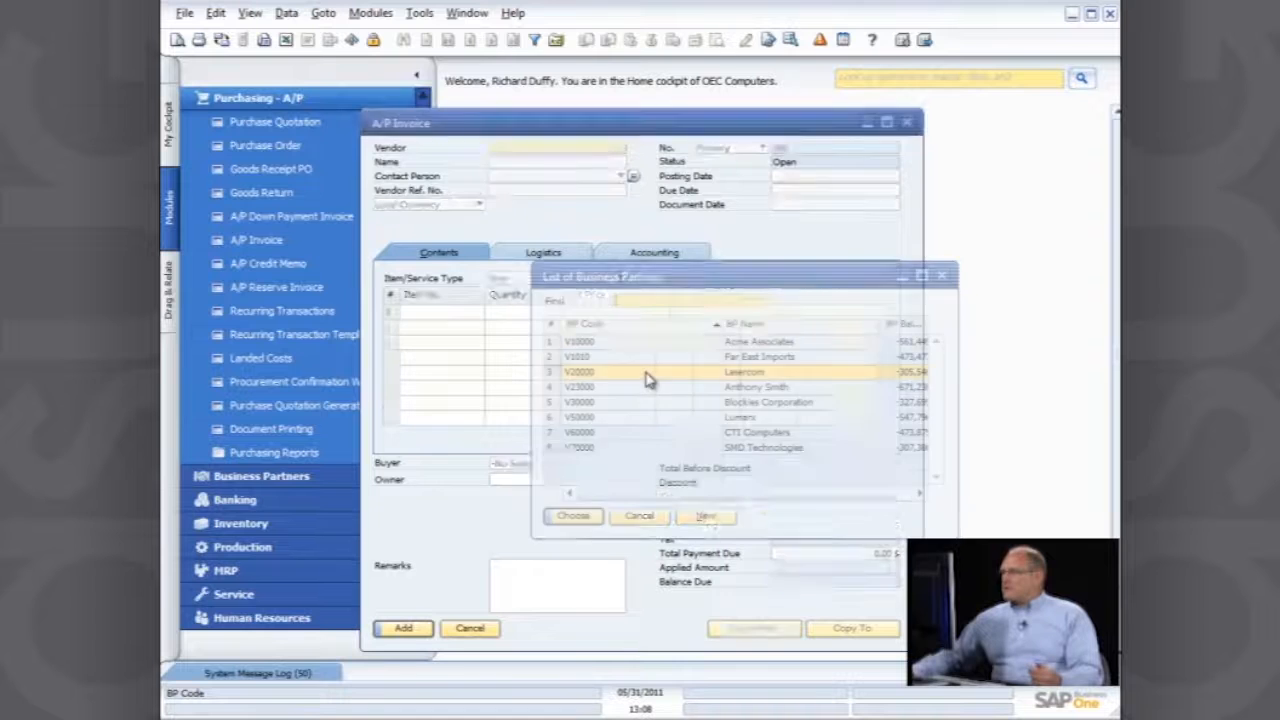
- Copy only the Lasercom goods receipt PO dated 05/31/2011 into the A/P invoice, using the current exchange rate and drawing all data
{"action": "left_click", "coordinate": [785, 630]}
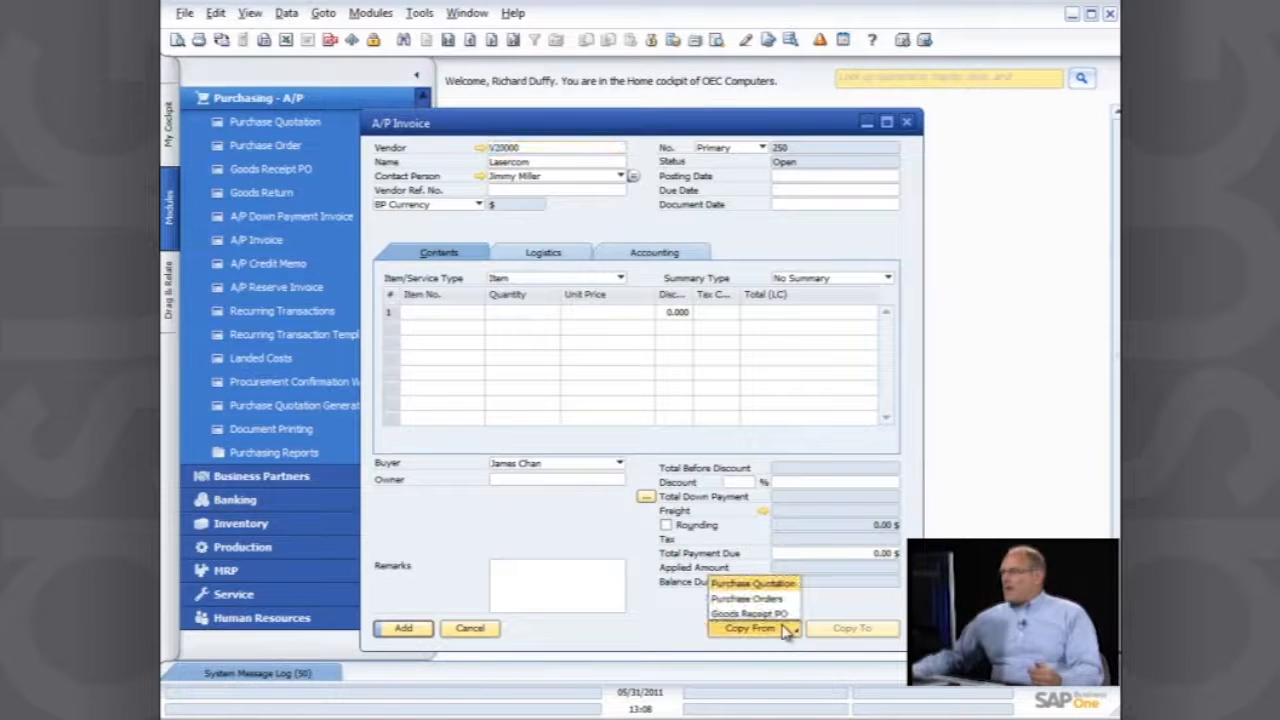
{"action": "left_click", "coordinate": [773, 614]}
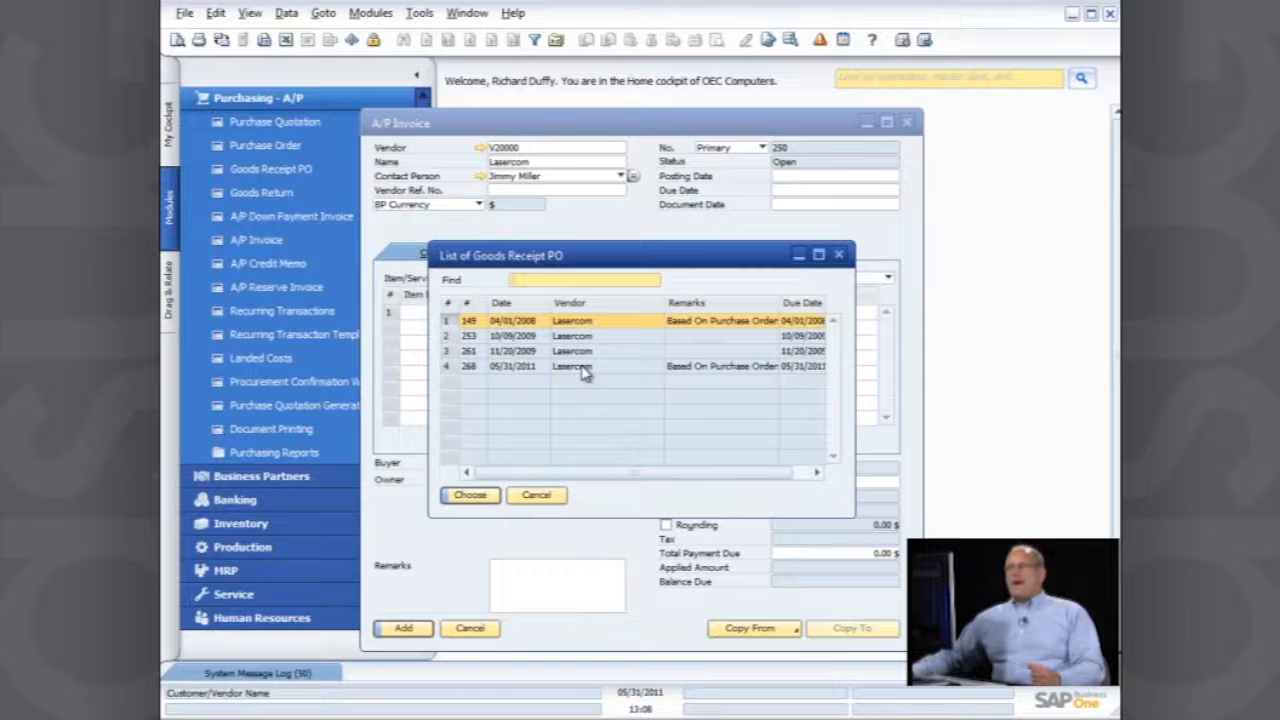
{"action": "left_click", "coordinate": [527, 368], "text": "shift"}
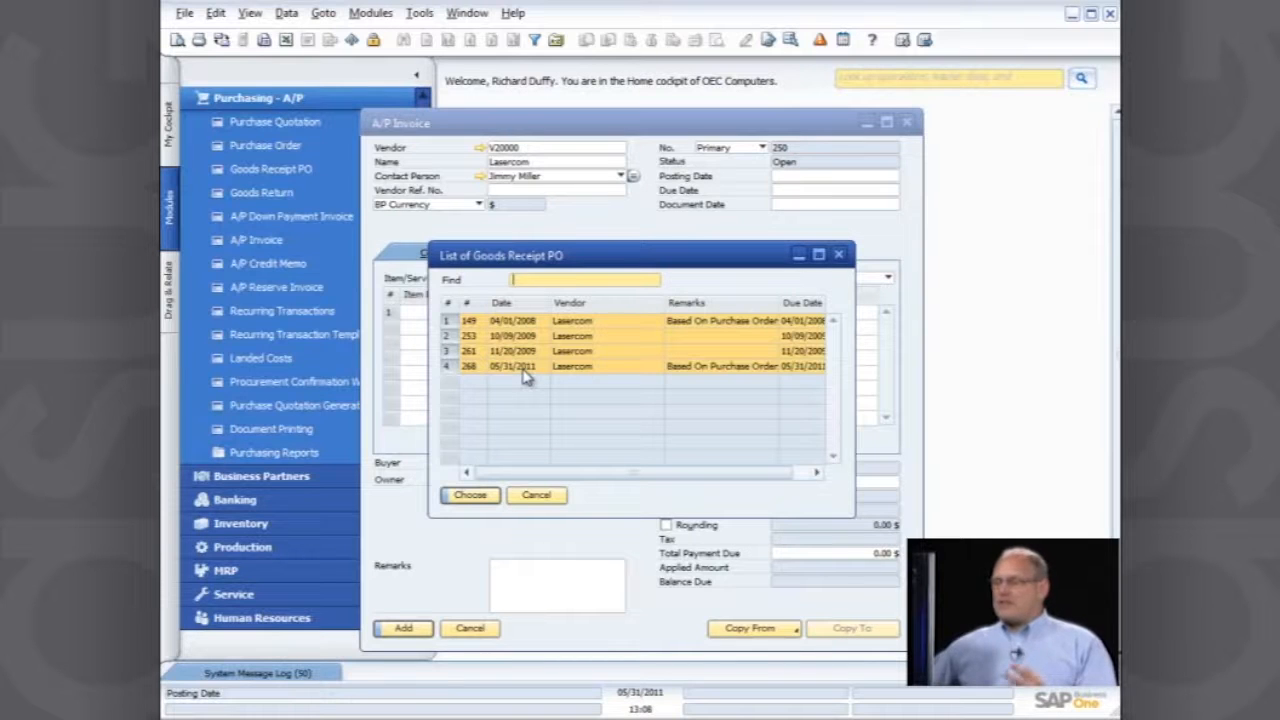
{"action": "left_click", "coordinate": [525, 368]}
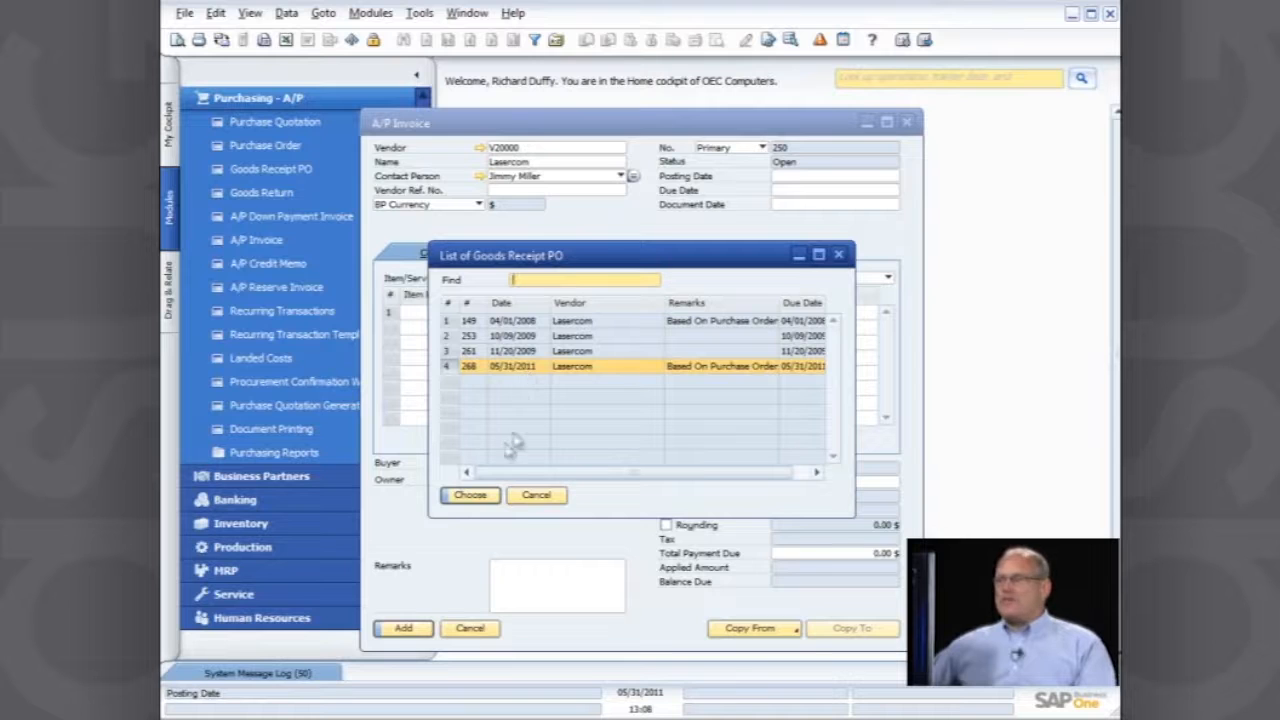
{"action": "left_click", "coordinate": [470, 495]}
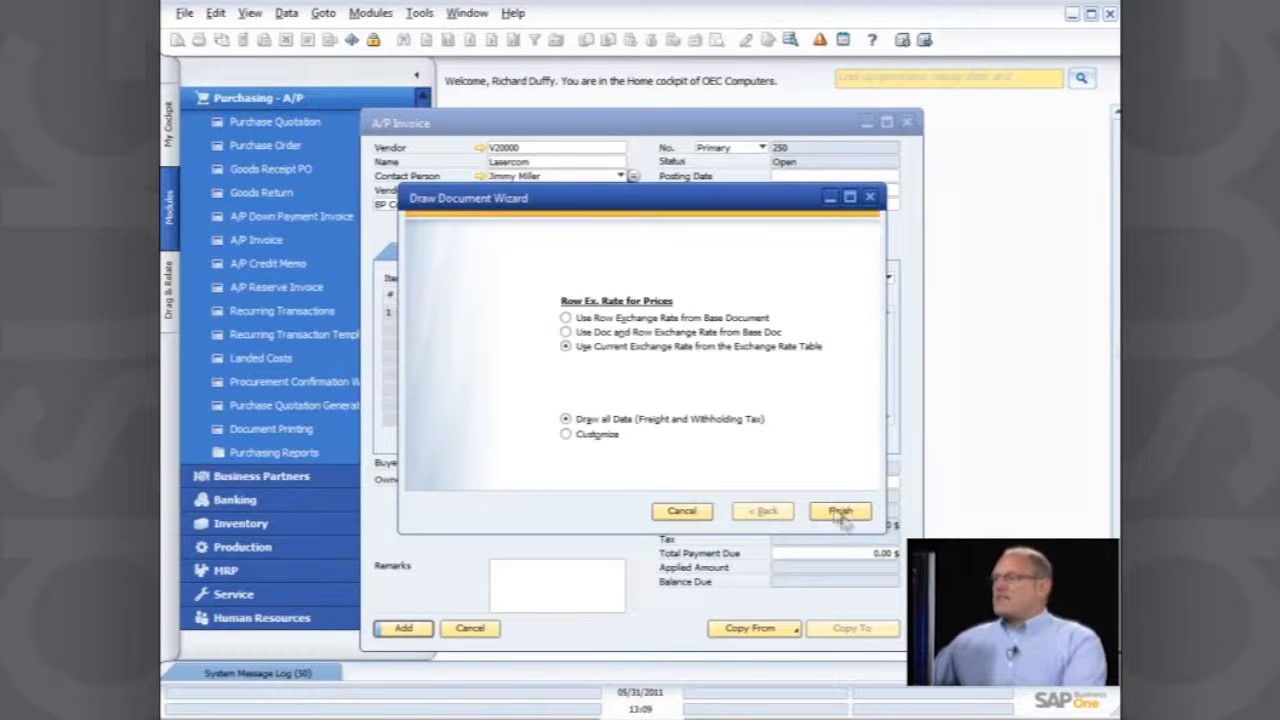
{"action": "left_click", "coordinate": [845, 513]}
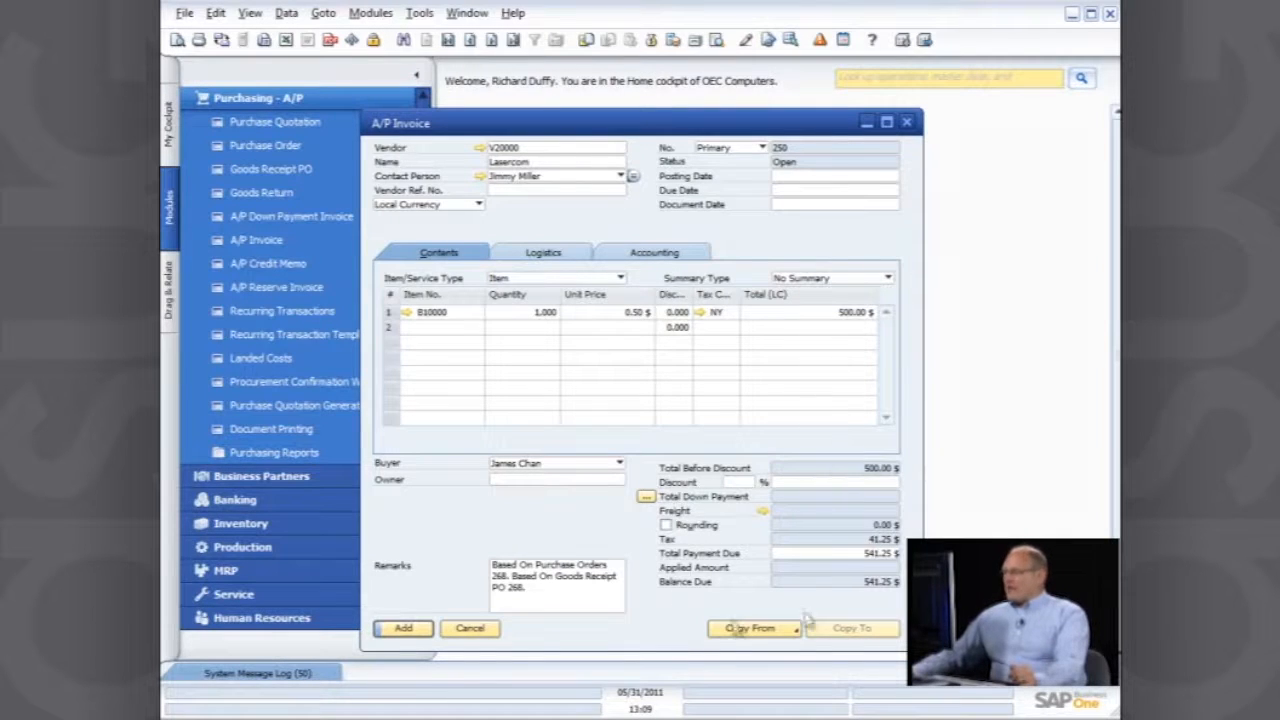
- Enter 4567 as the A/P invoice's vendor reference number and set its posting date to 05/31/2011
{"action": "left_click", "coordinate": [530, 190]}
{"action": "type", "text": "4"}
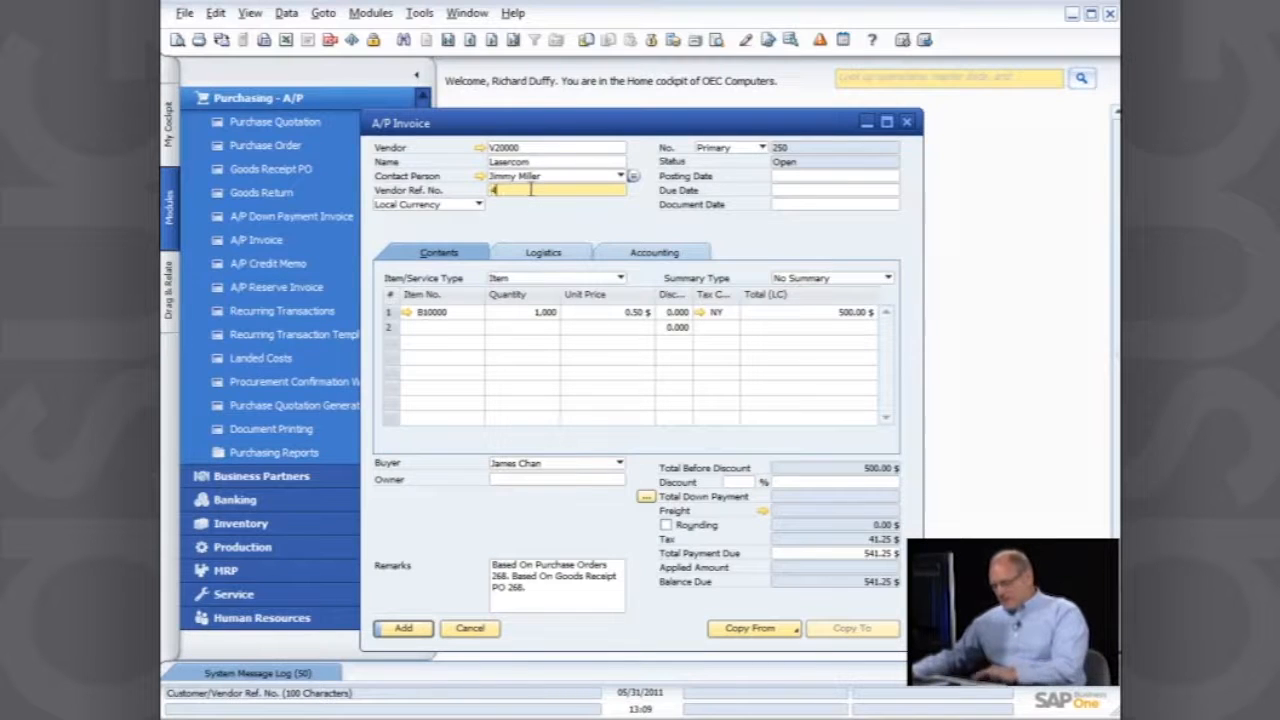
{"action": "type", "text": "597"}
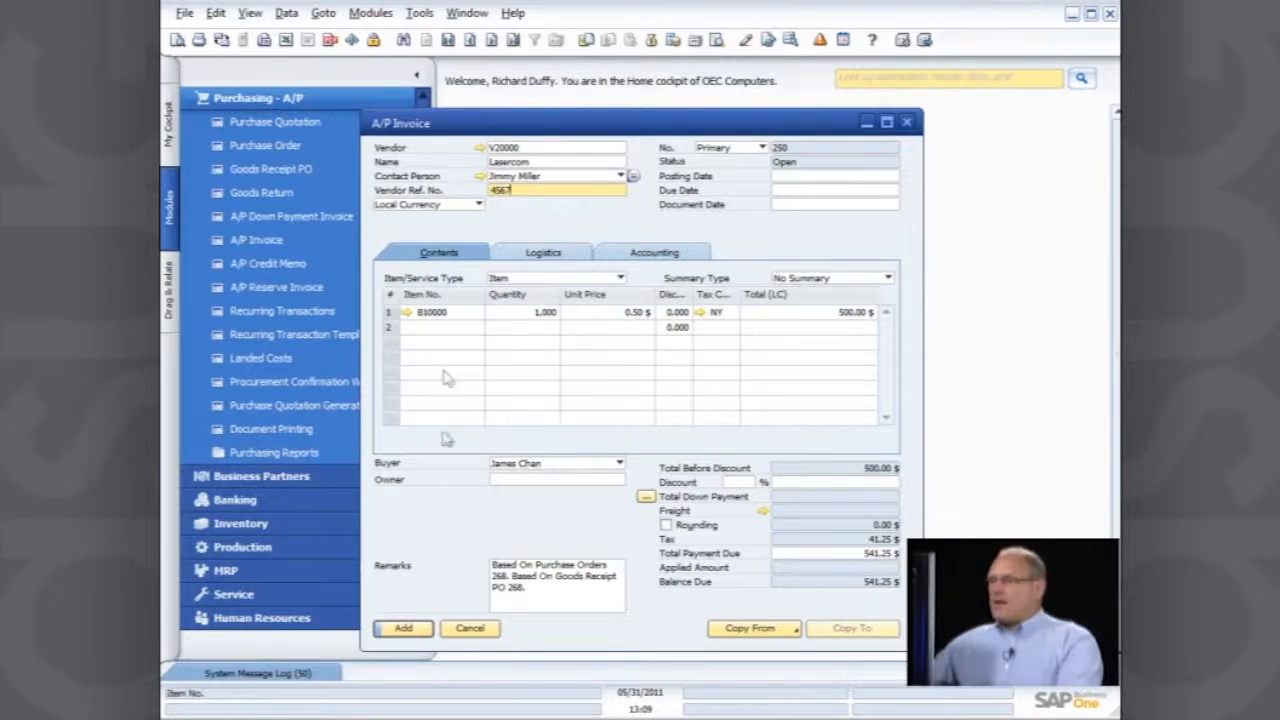
{"action": "left_click", "coordinate": [418, 627]}
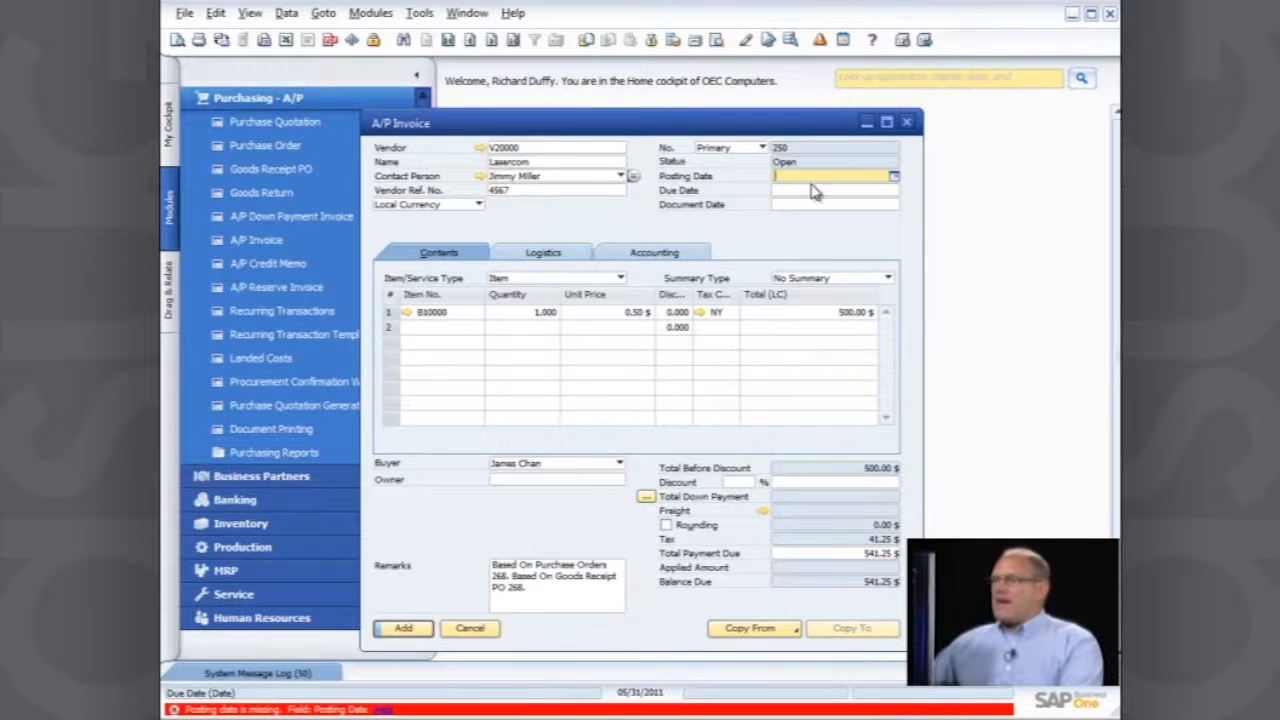
{"action": "left_click", "coordinate": [893, 180]}
{"action": "left_click", "coordinate": [818, 336]}
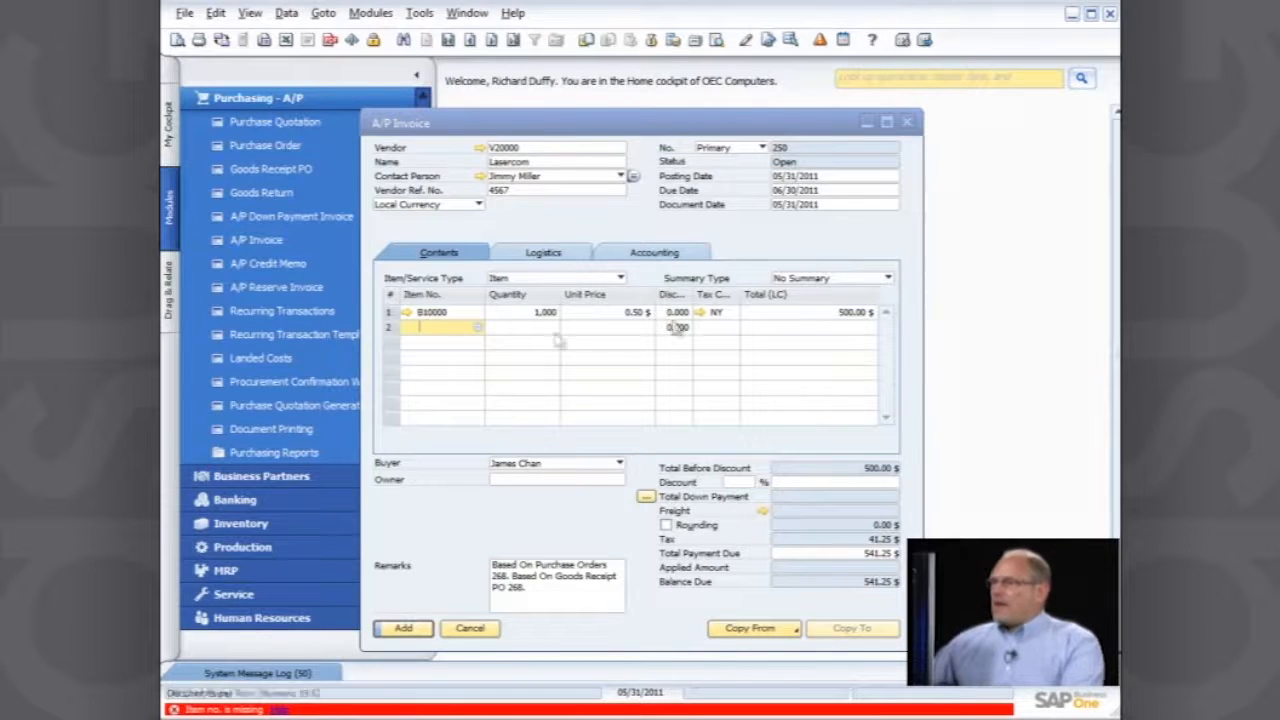
- Add the Lasercom A/P invoice, accepting that it cannot be changed, and close the invoice form
{"action": "left_click", "coordinate": [478, 313]}
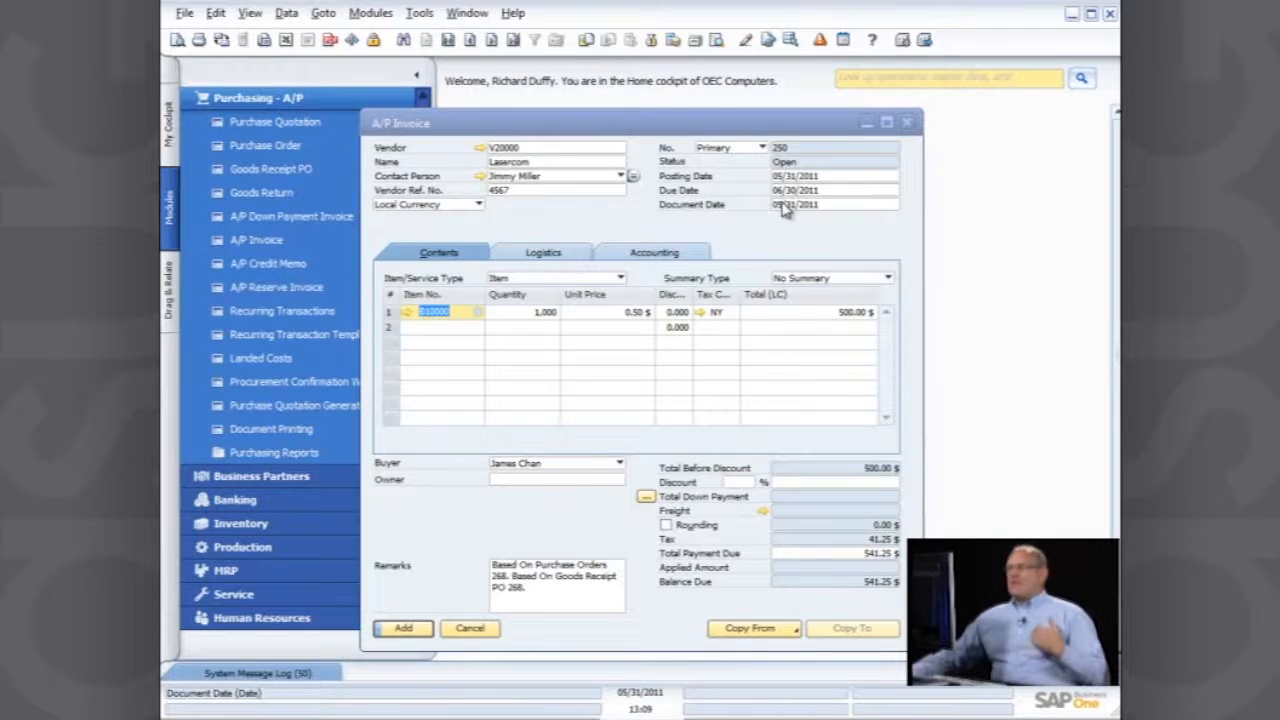
{"action": "left_click", "coordinate": [416, 630]}
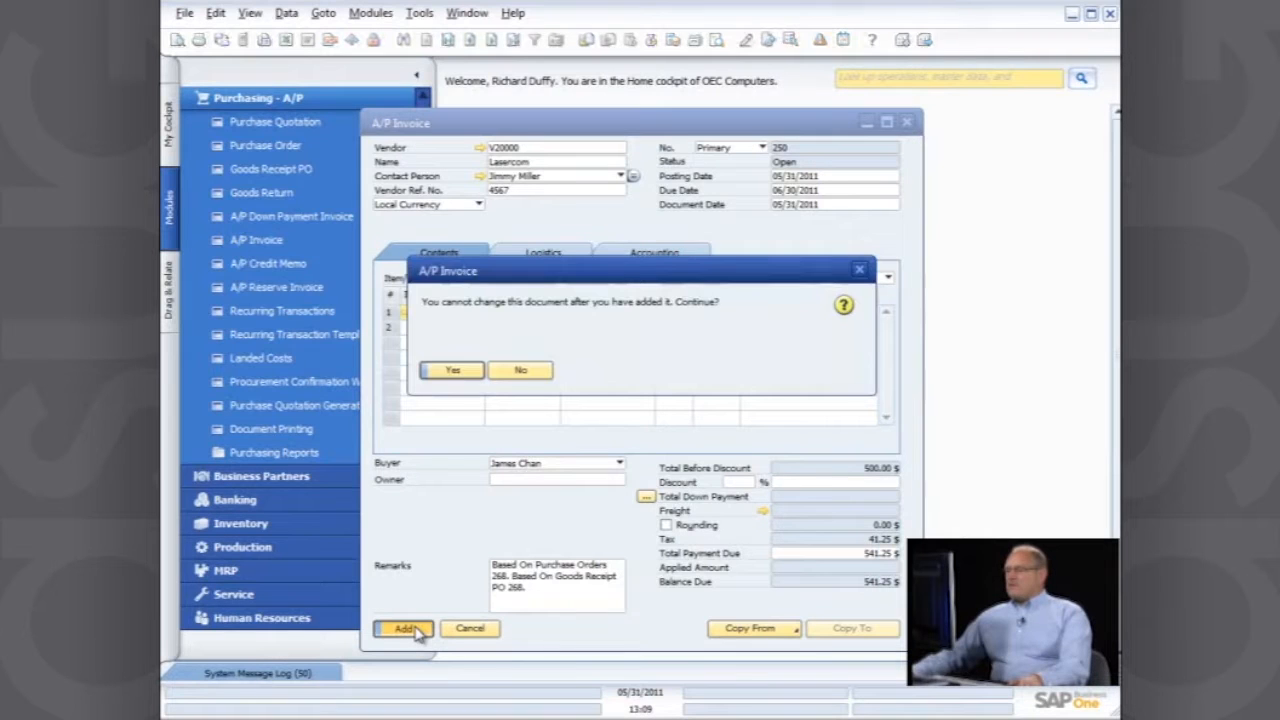
{"action": "left_click", "coordinate": [452, 372]}
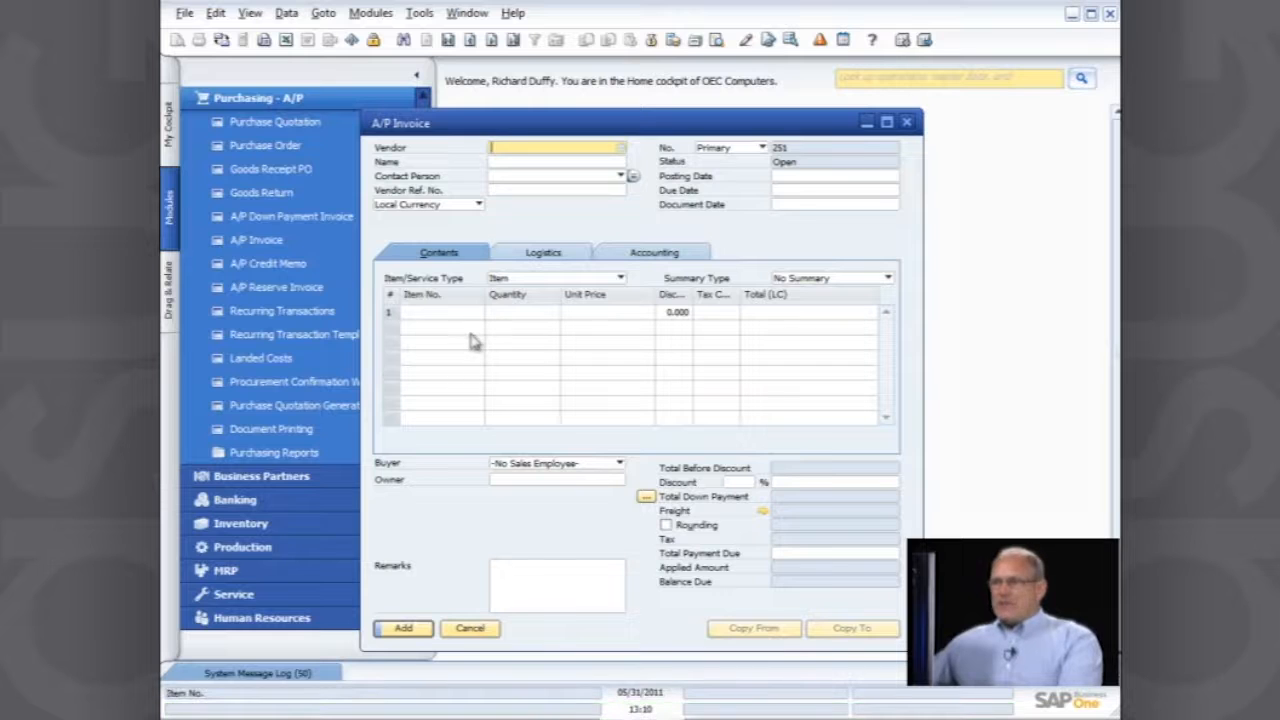
{"action": "left_click", "coordinate": [906, 124]}
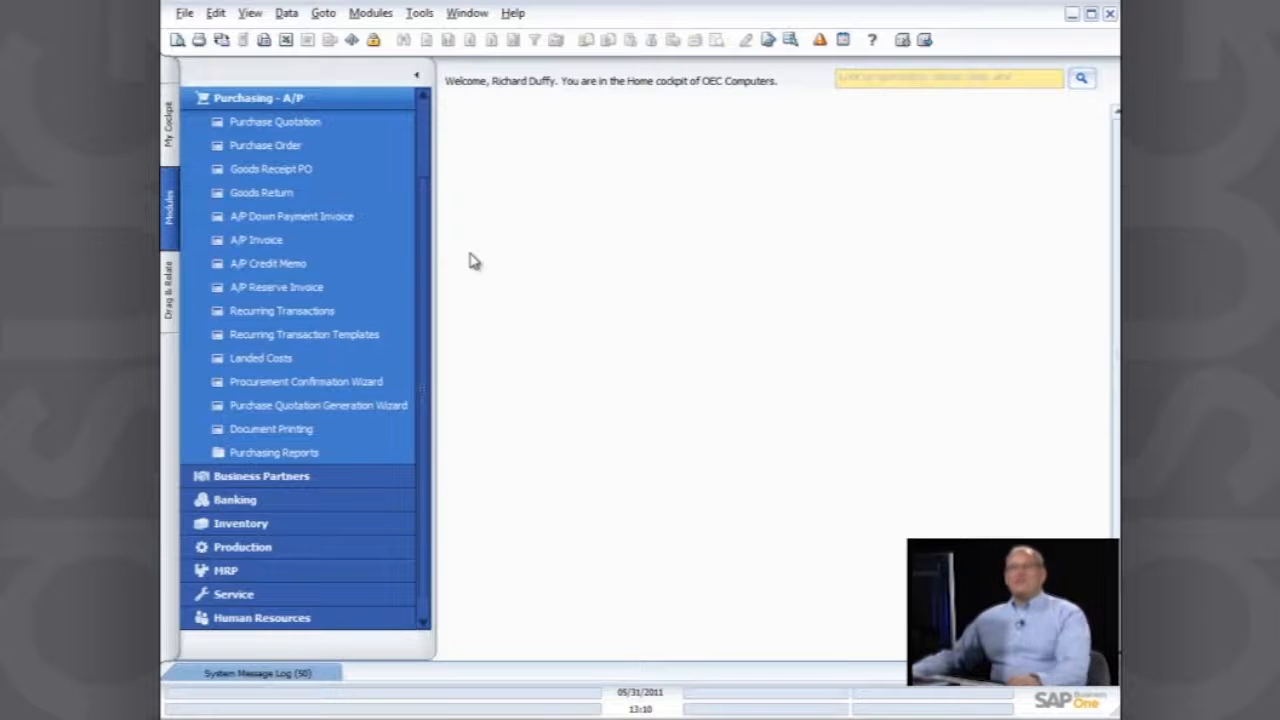
- Start a new A/P credit memo for the vendor Lasercom
{"action": "left_click", "coordinate": [285, 272]}
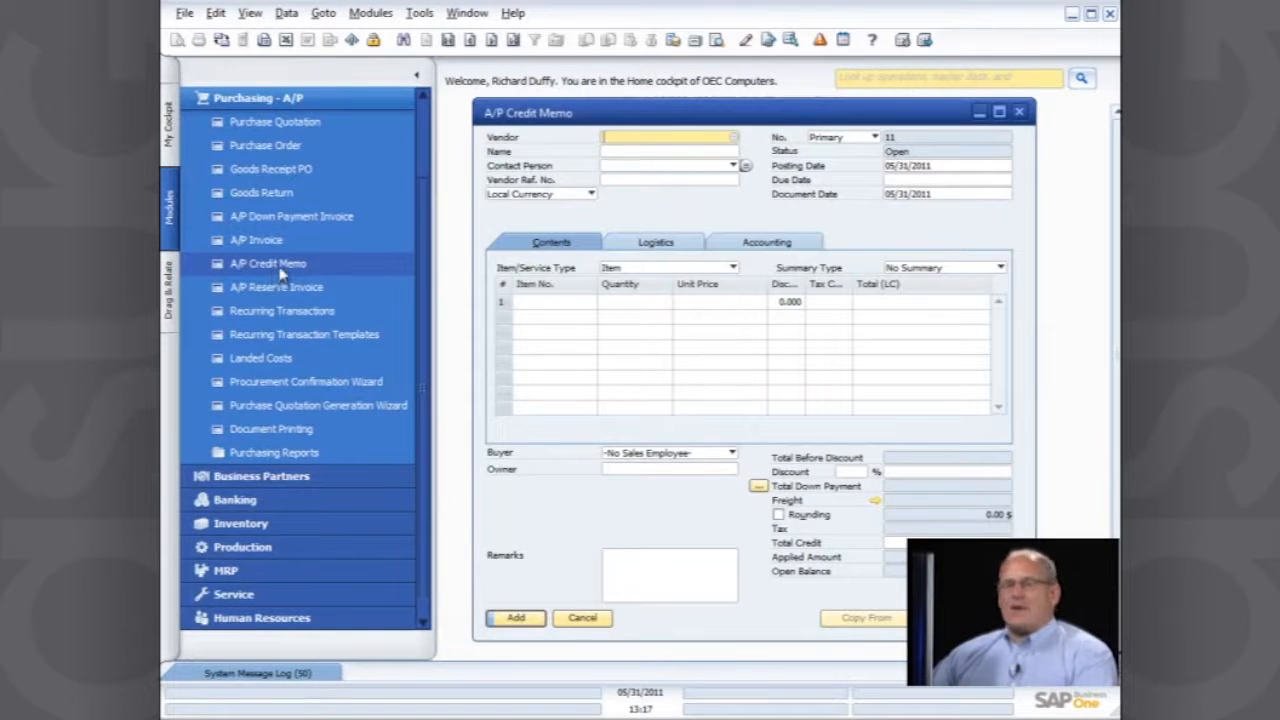
{"action": "left_click", "coordinate": [731, 137]}
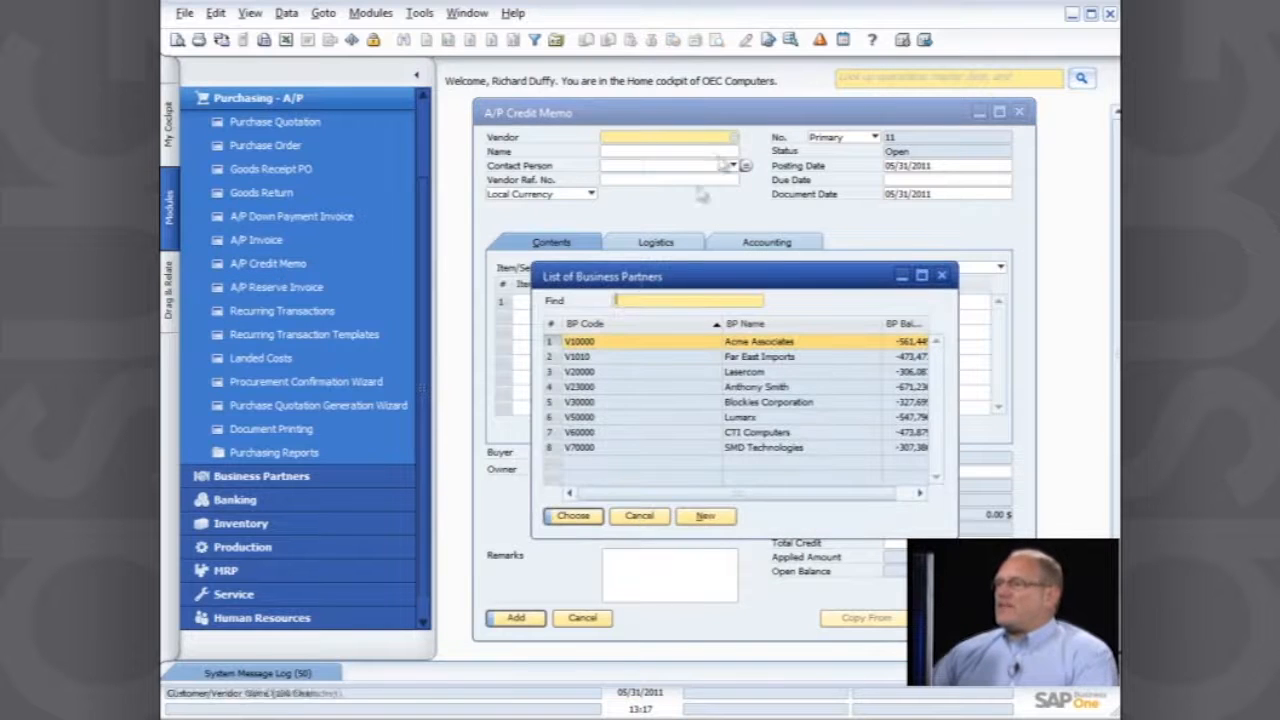
{"action": "double_click", "coordinate": [690, 372]}
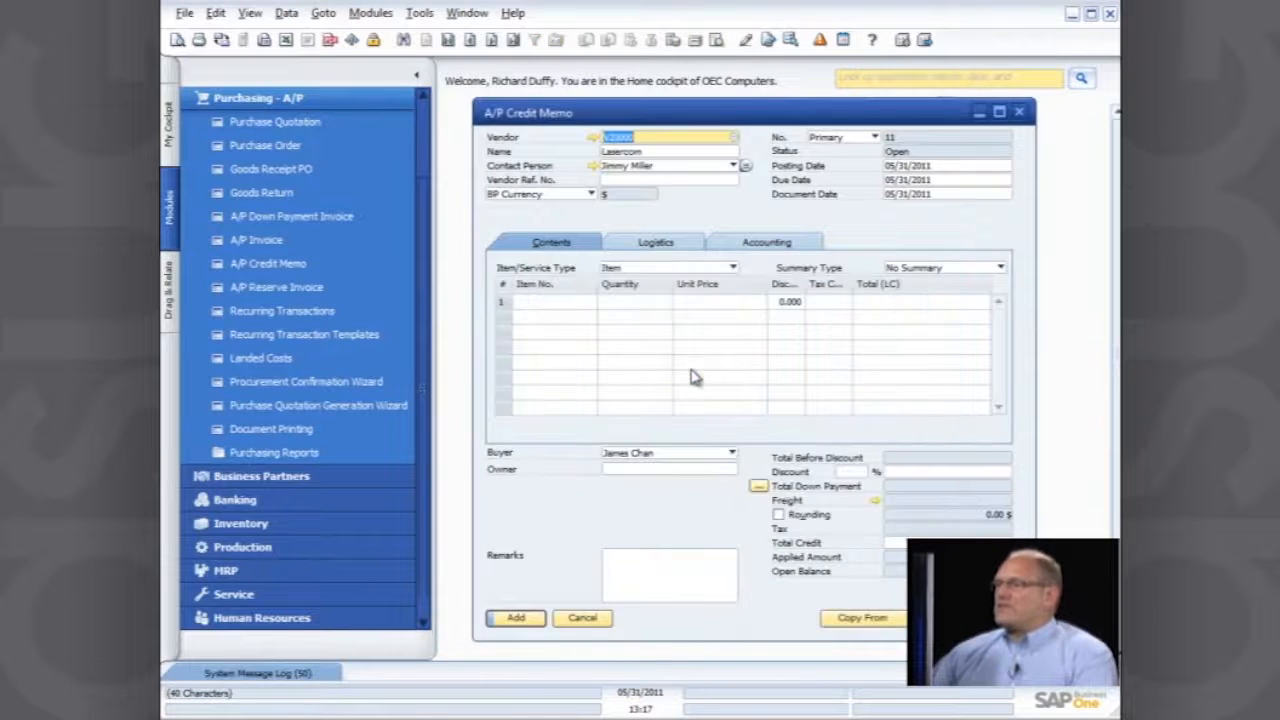
- List Lasercom's A/P invoices as the source for the credit memo and sort them by date, newest first
{"action": "left_click", "coordinate": [901, 625]}
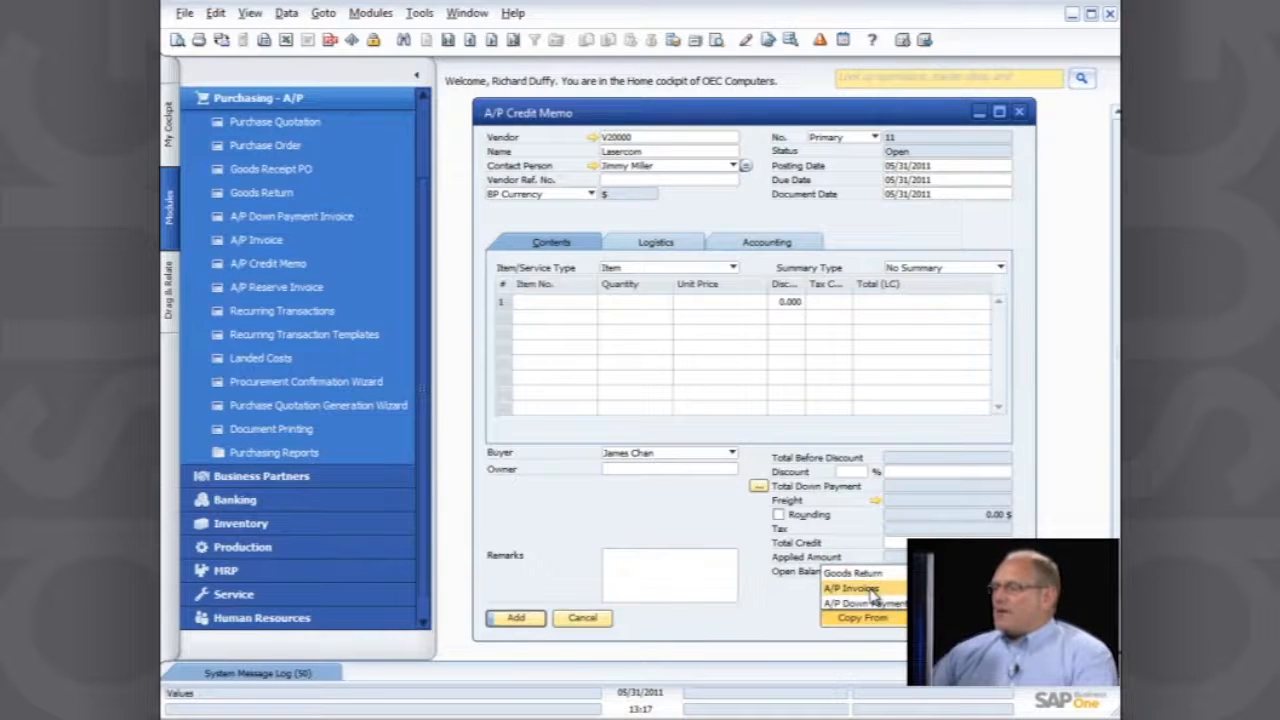
{"action": "left_click", "coordinate": [870, 590]}
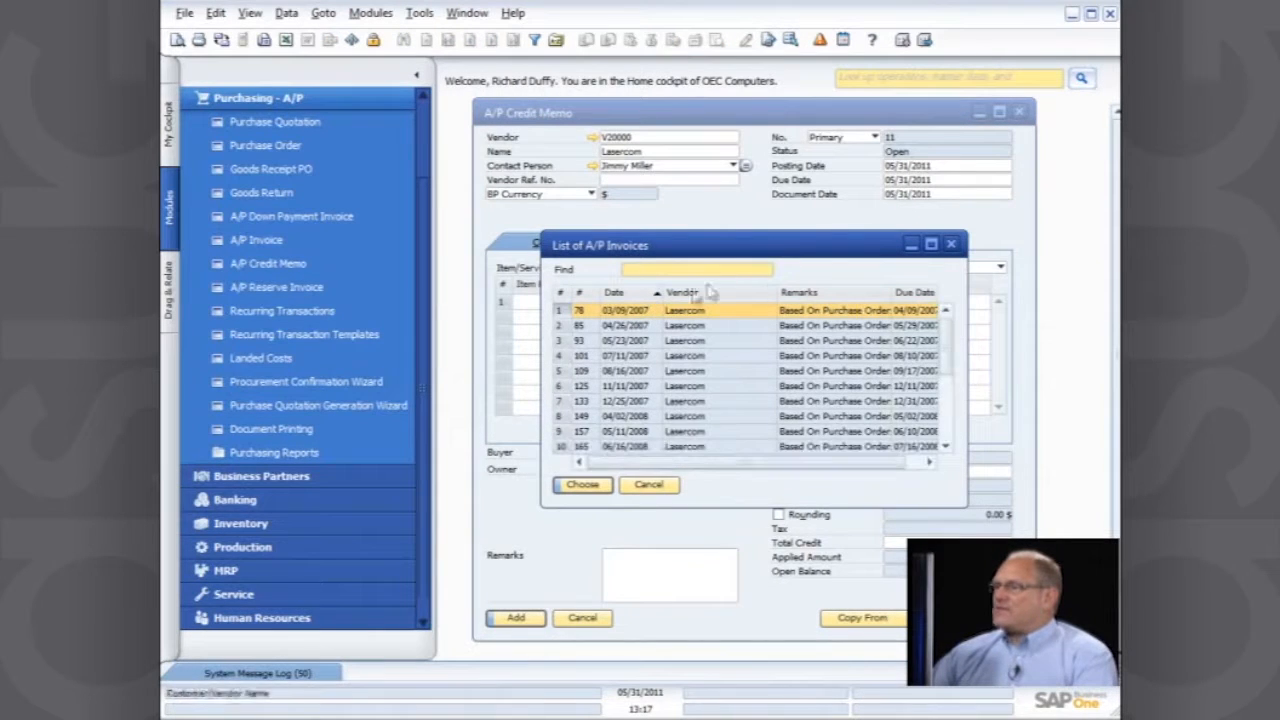
{"action": "double_click", "coordinate": [645, 297]}
{"action": "left_click", "coordinate": [645, 293]}
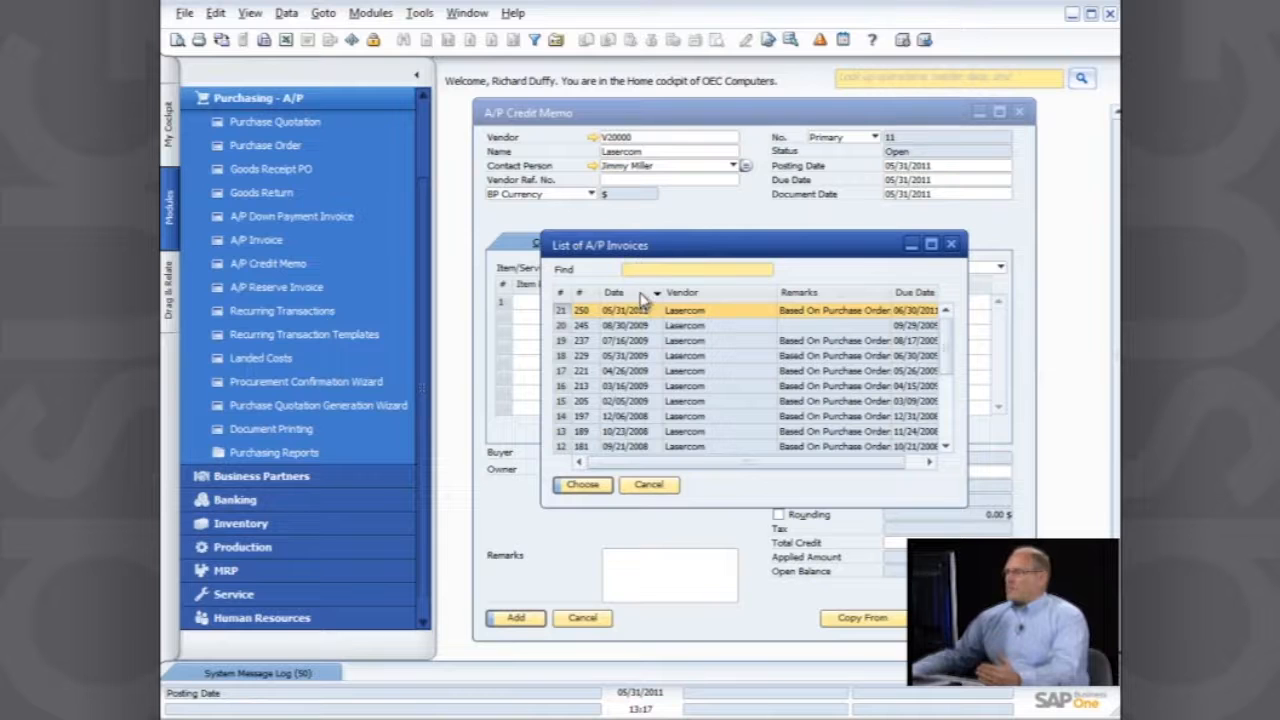
- Copy Lasercom's A/P invoice of 05/31/2011 into the credit memo with all data, using the row exchange rate from the base document
{"action": "left_click", "coordinate": [584, 485]}
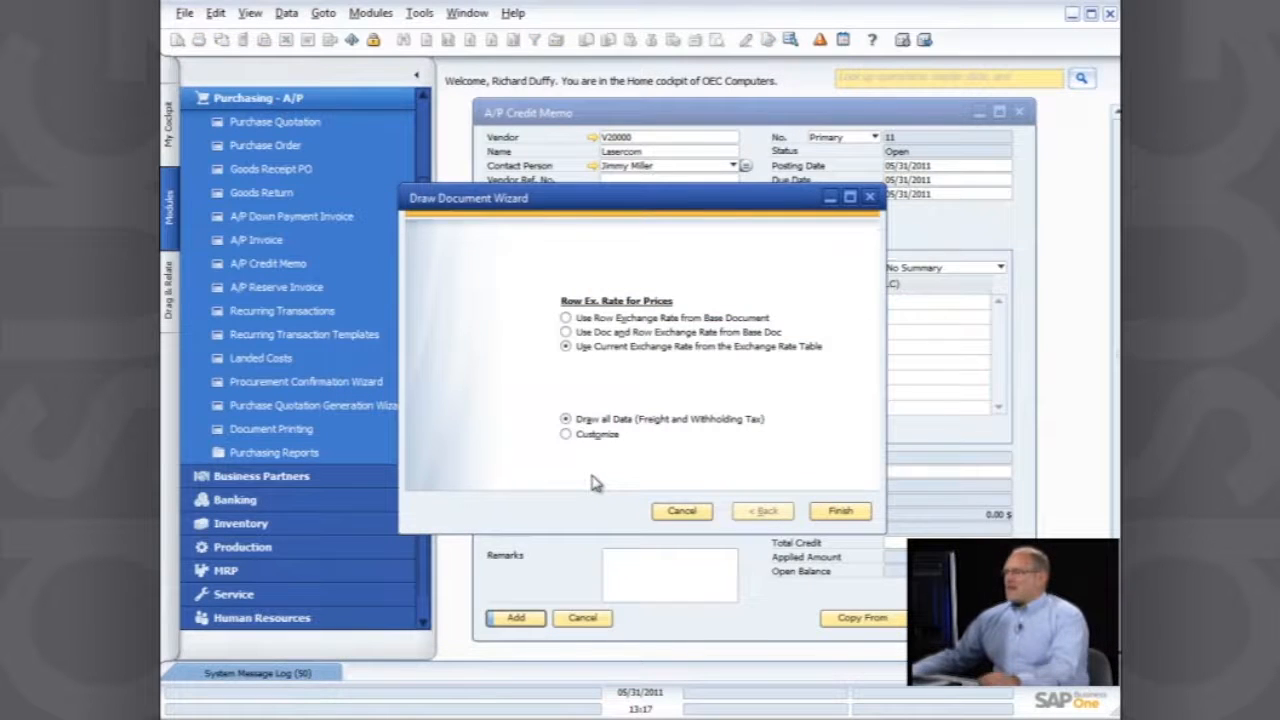
{"action": "left_click", "coordinate": [590, 318]}
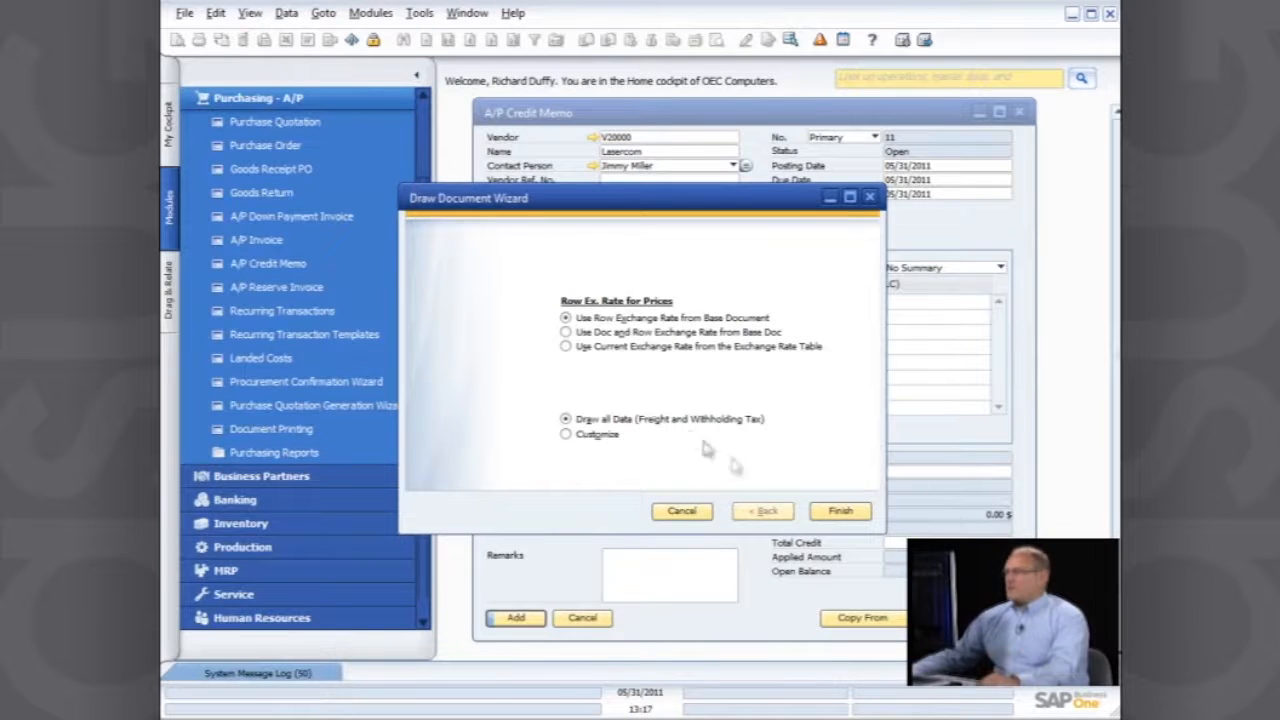
{"action": "left_click", "coordinate": [838, 512]}
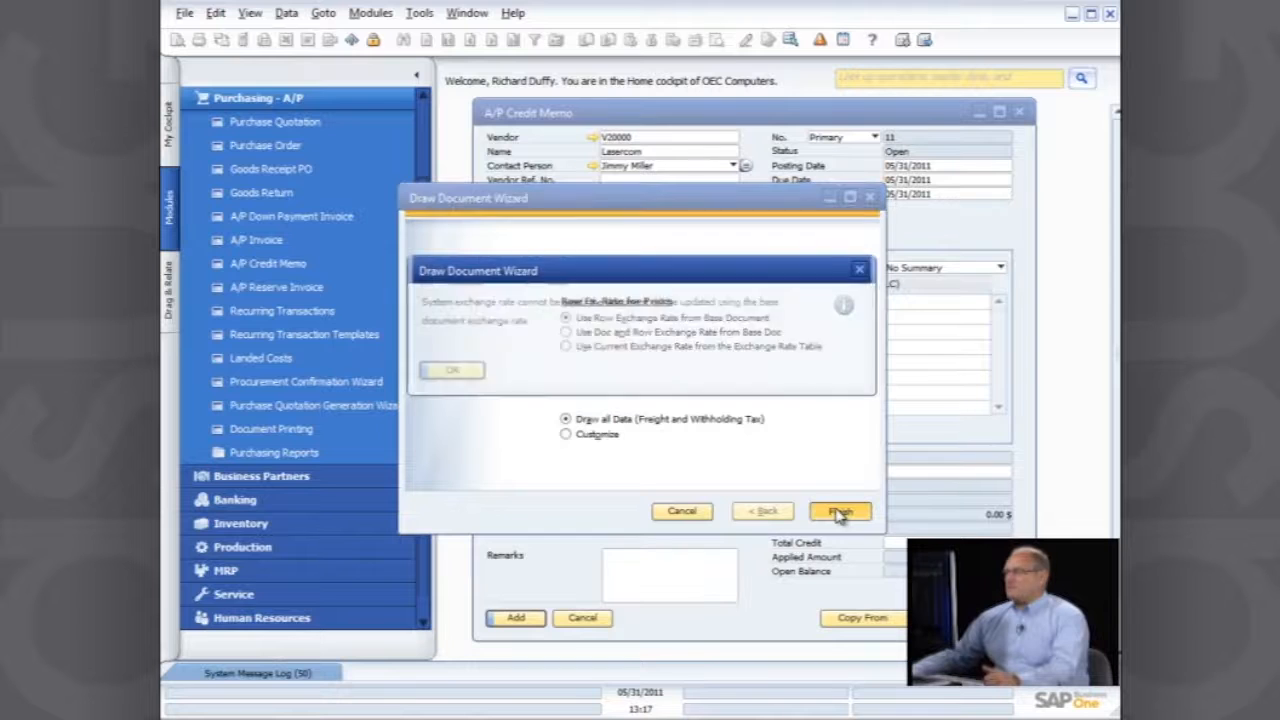
{"action": "left_click", "coordinate": [450, 370]}
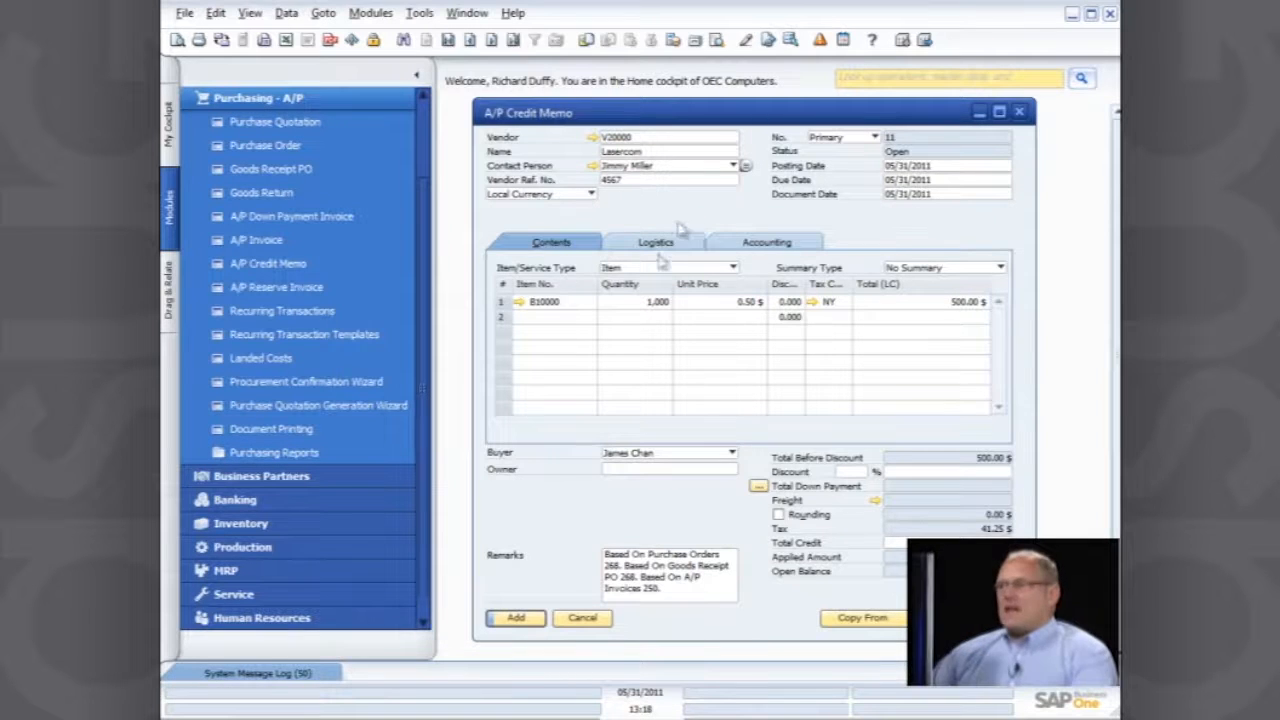
- Try a quantity of 250 for item B10000 in the credit memo, and restore the quantity to 1000
{"action": "left_click", "coordinate": [633, 306]}
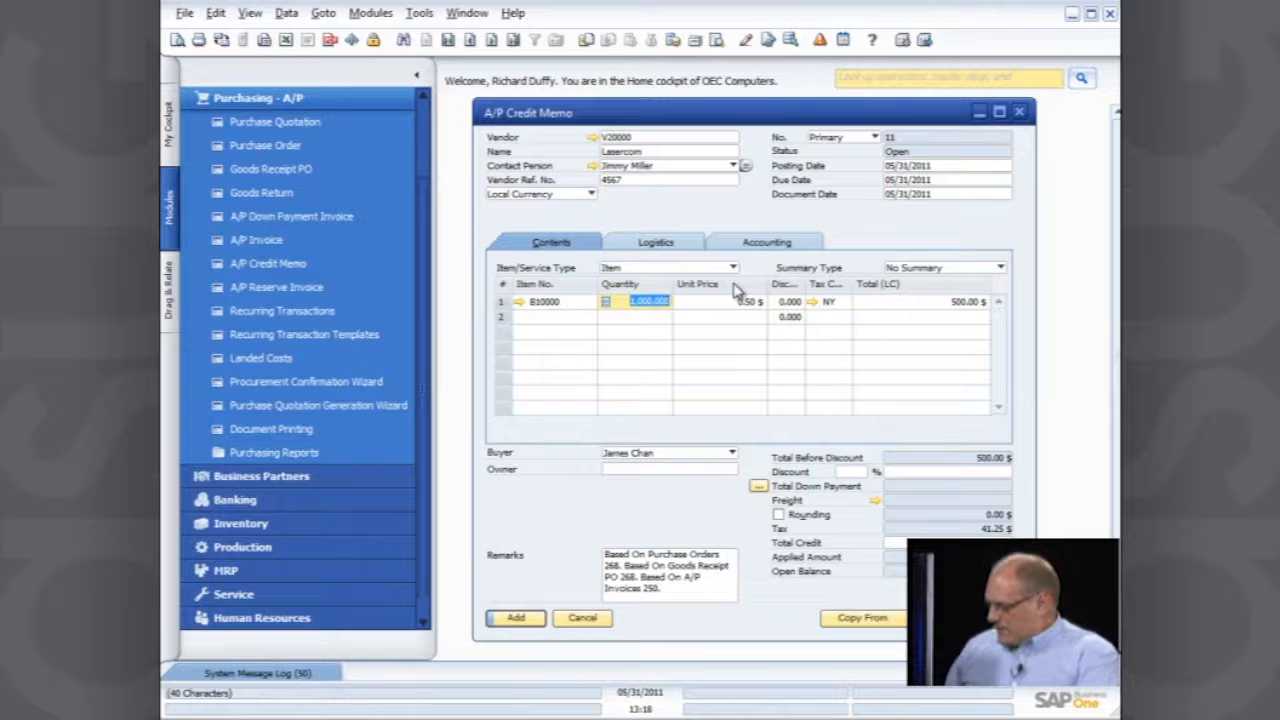
{"action": "type", "text": "250"}
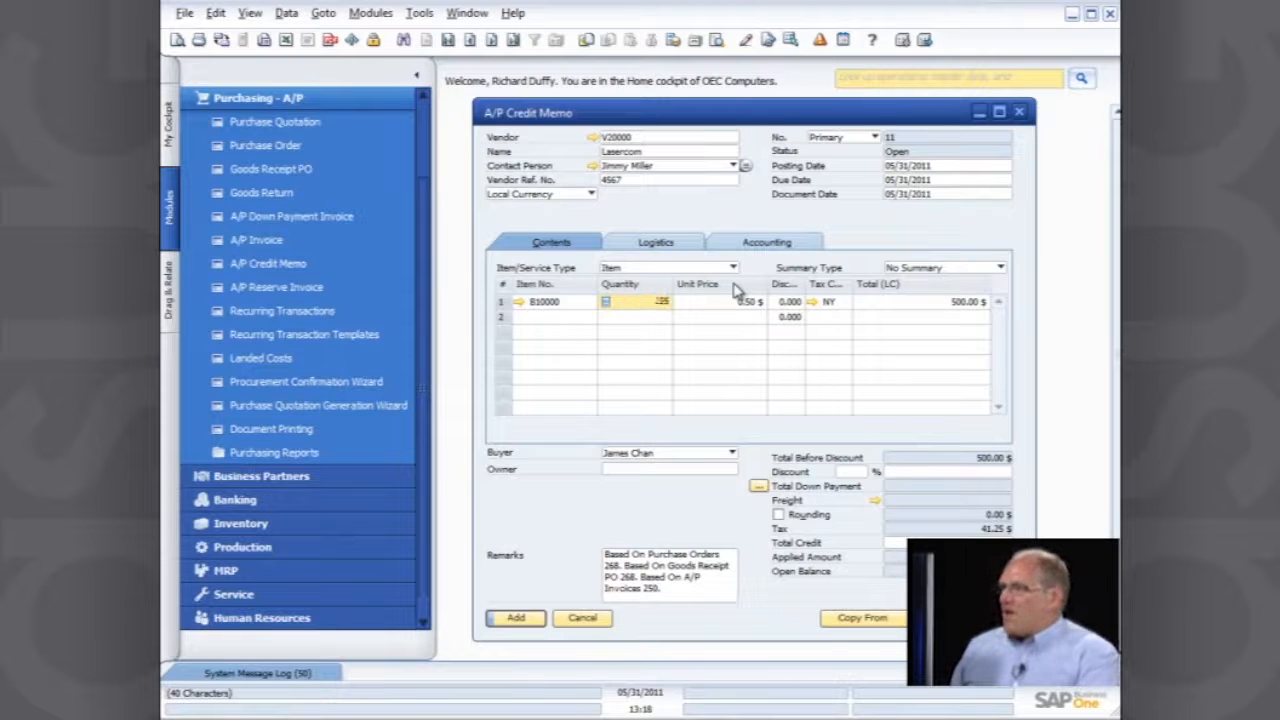
{"action": "key", "text": "Tab"}
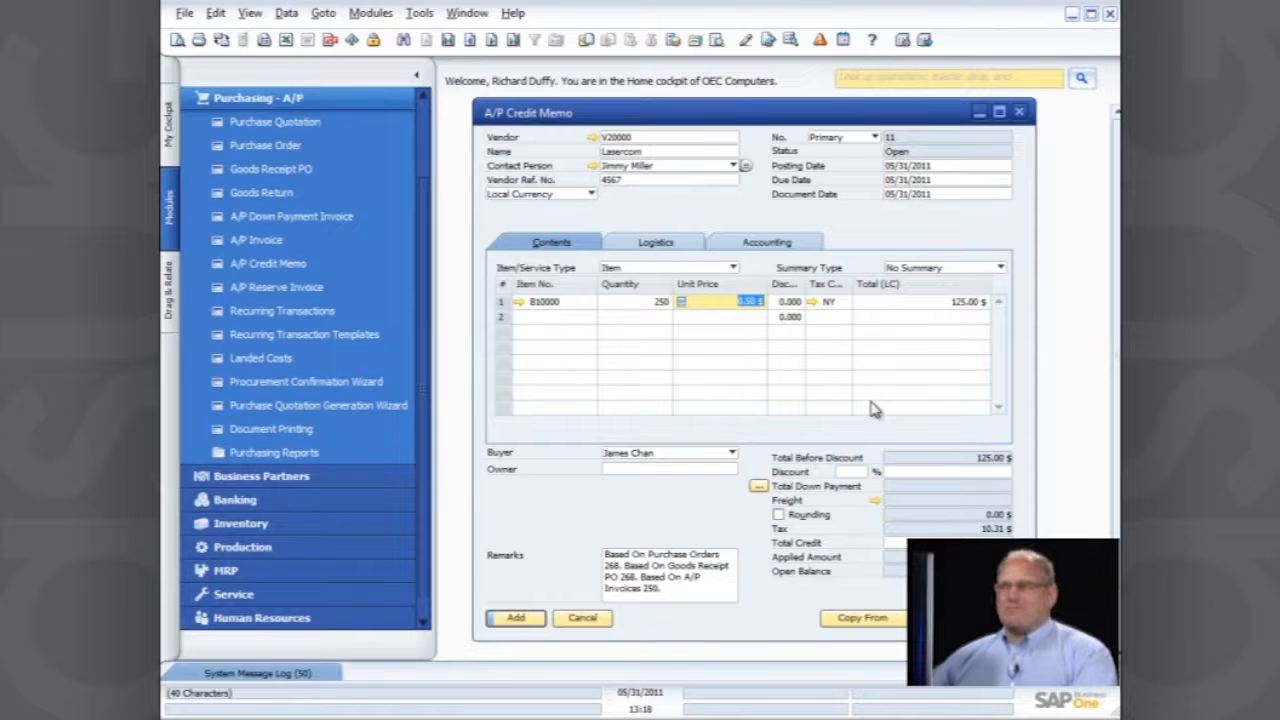
{"action": "left_click", "coordinate": [650, 303]}
{"action": "type", "text": "1000"}
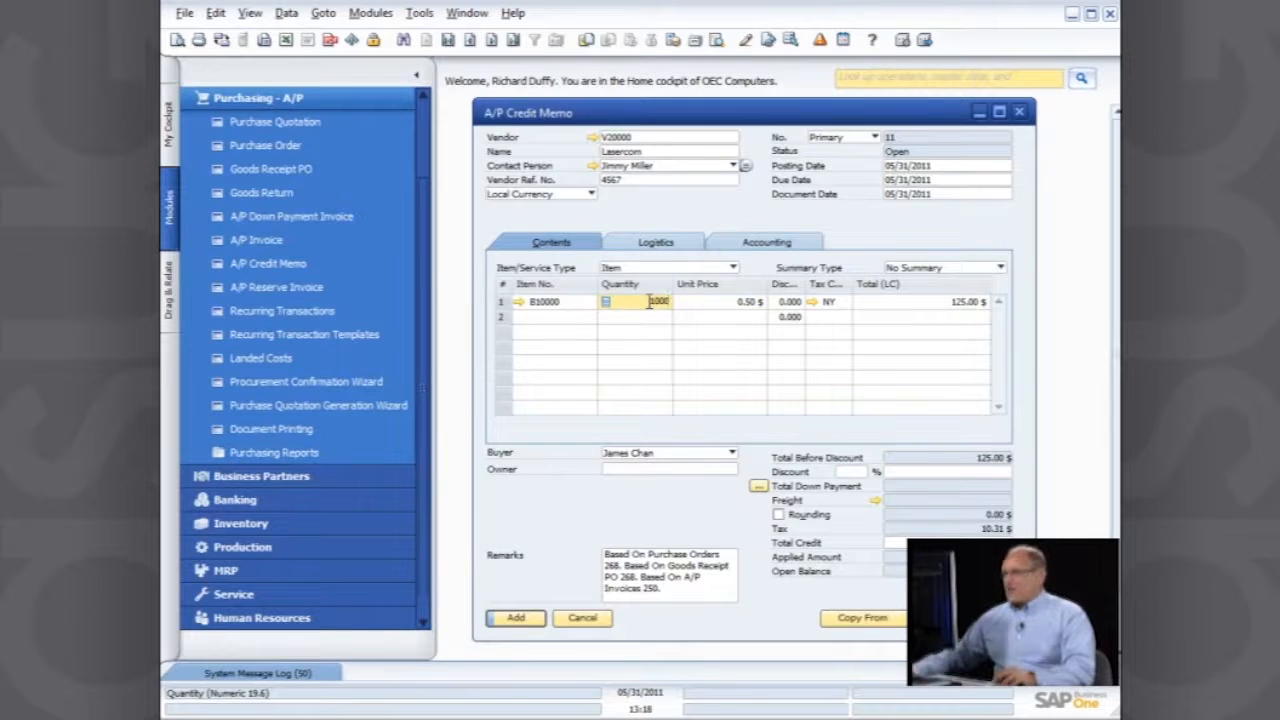
{"action": "key", "text": "Tab"}
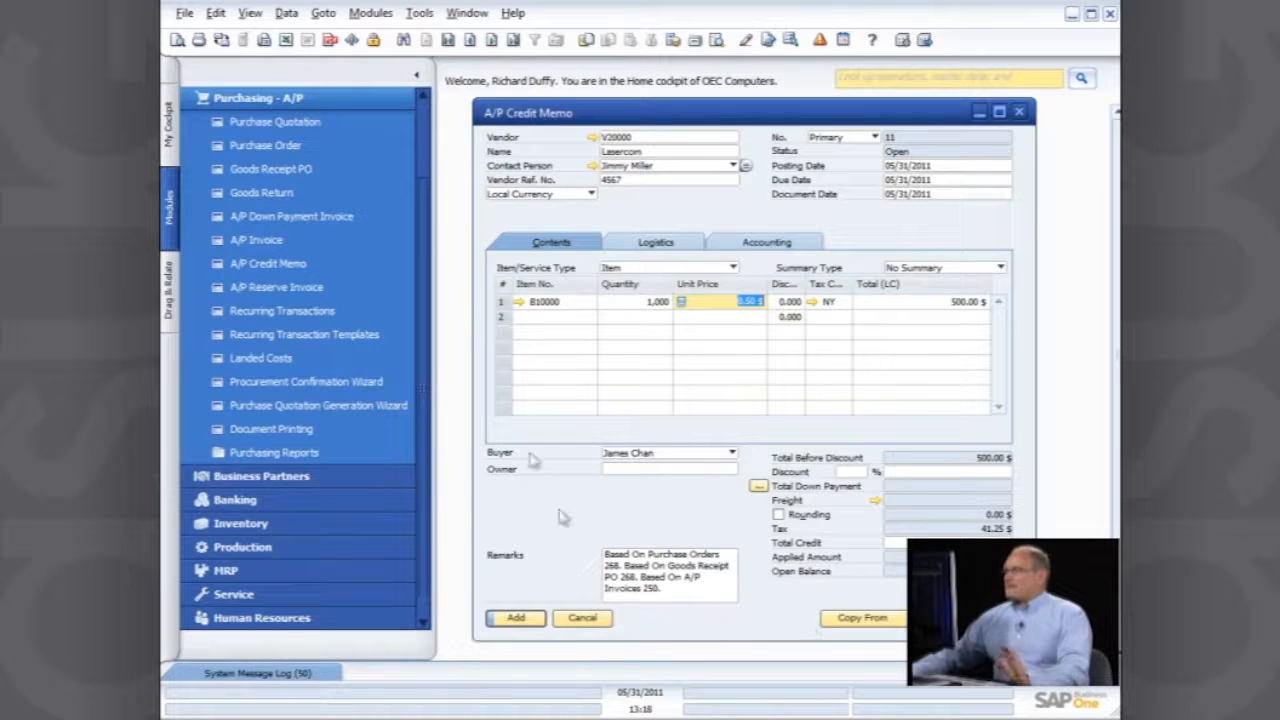
- Start adding the A/P credit memo, remove batch 1ACG2 from the Printer Label row's selected batches, and save that batch selection
{"action": "left_click", "coordinate": [516, 619]}
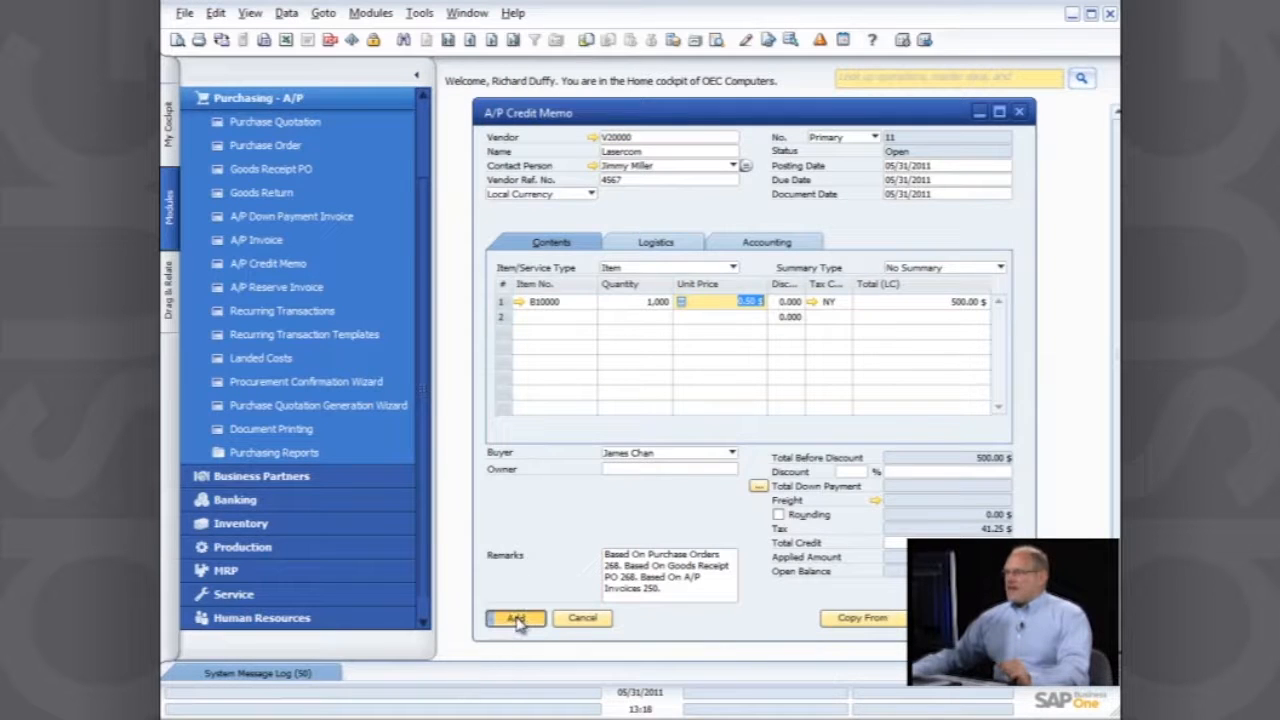
{"action": "left_click", "coordinate": [450, 368]}
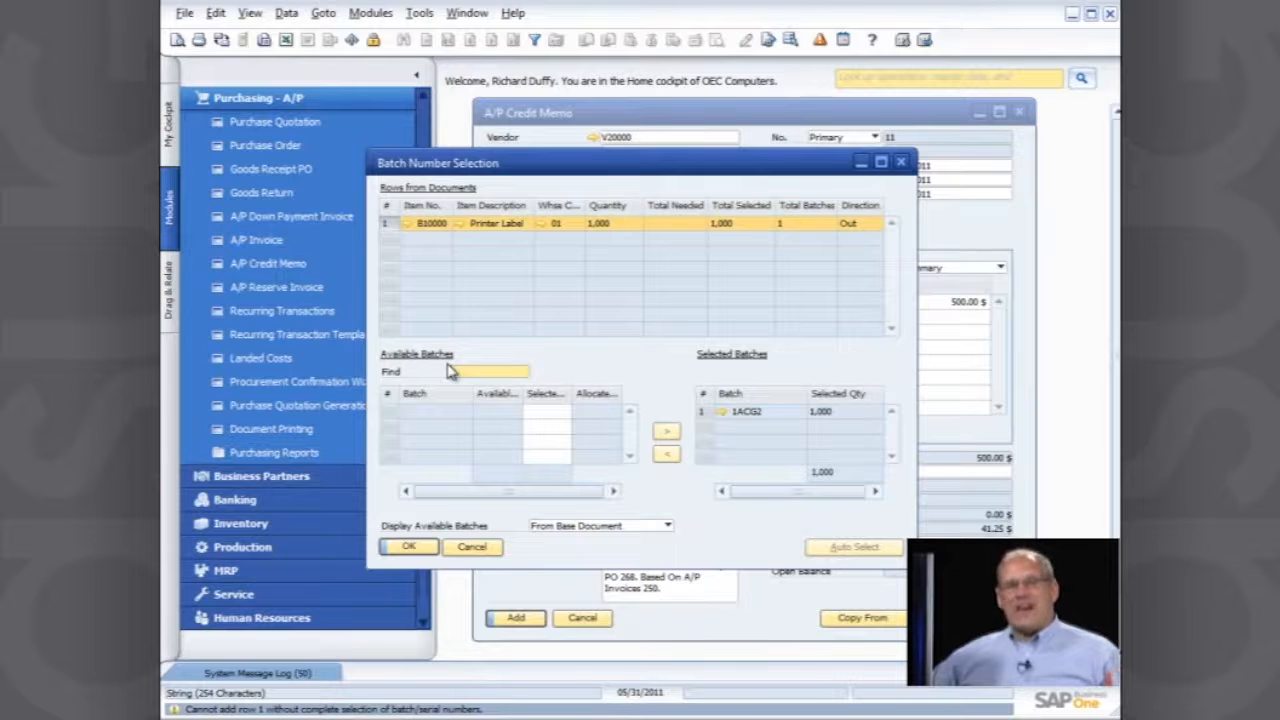
{"action": "left_click", "coordinate": [450, 372]}
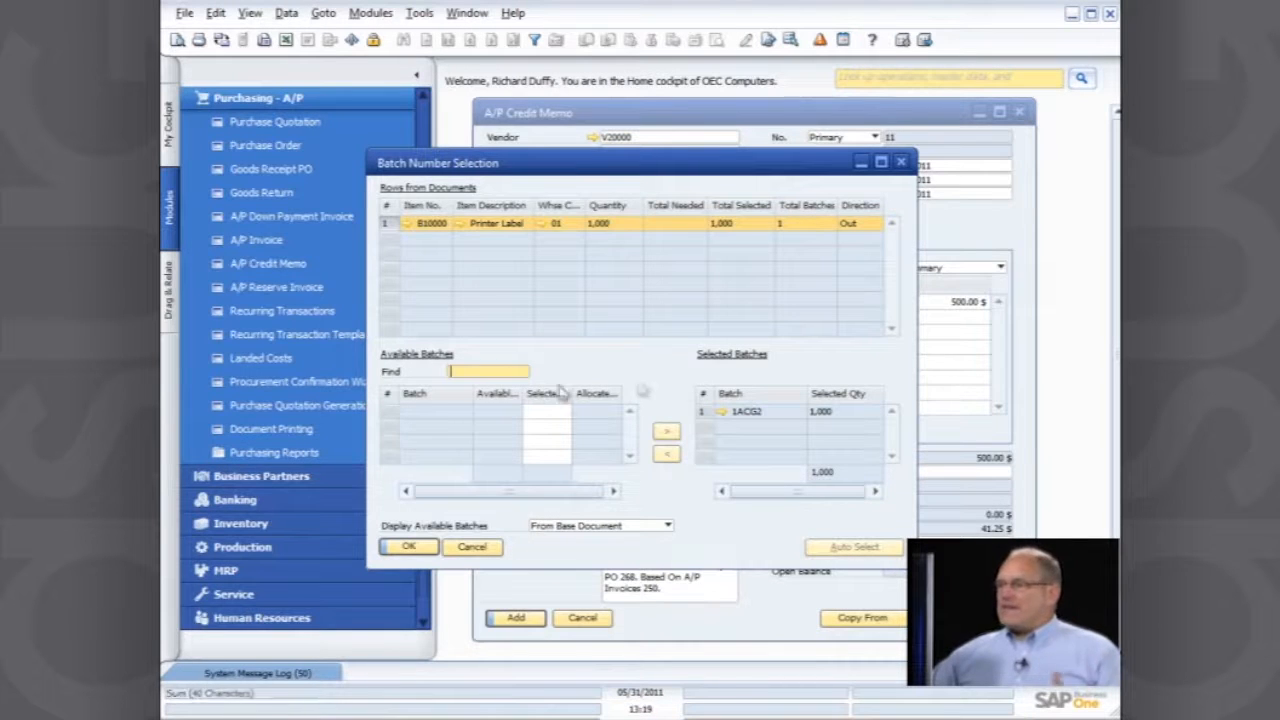
{"action": "left_click", "coordinate": [828, 413]}
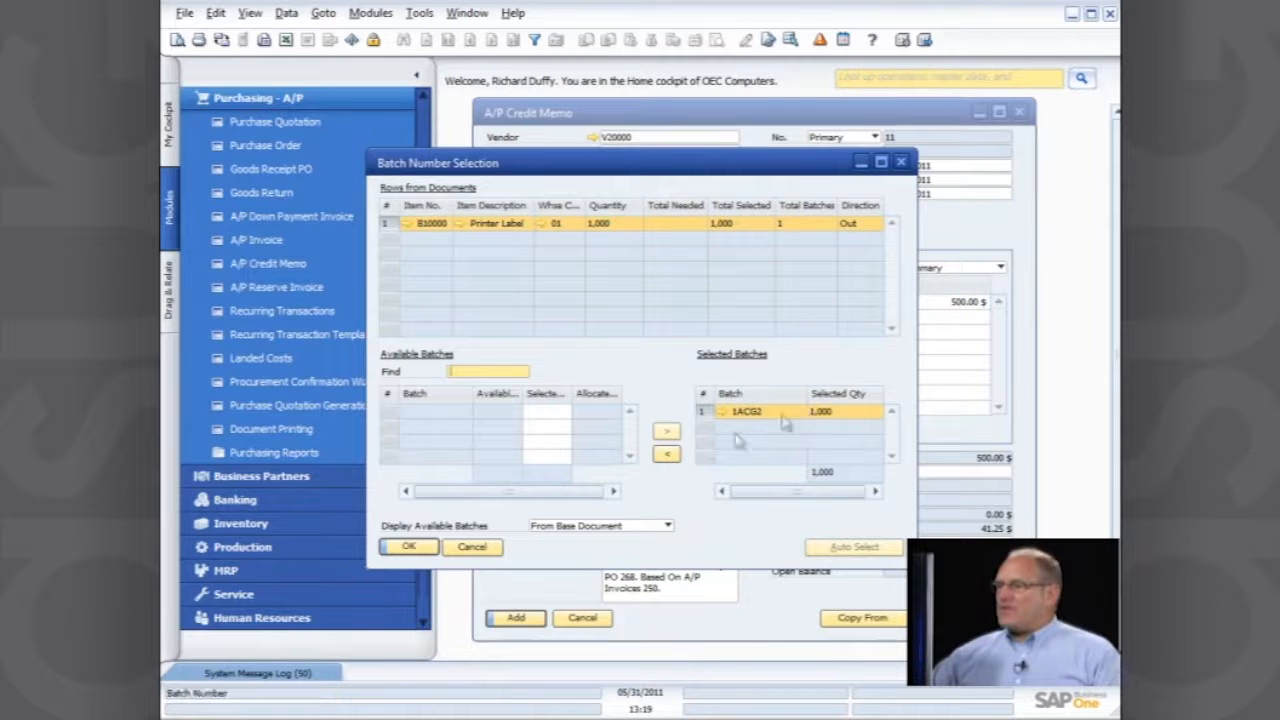
{"action": "left_click", "coordinate": [667, 455]}
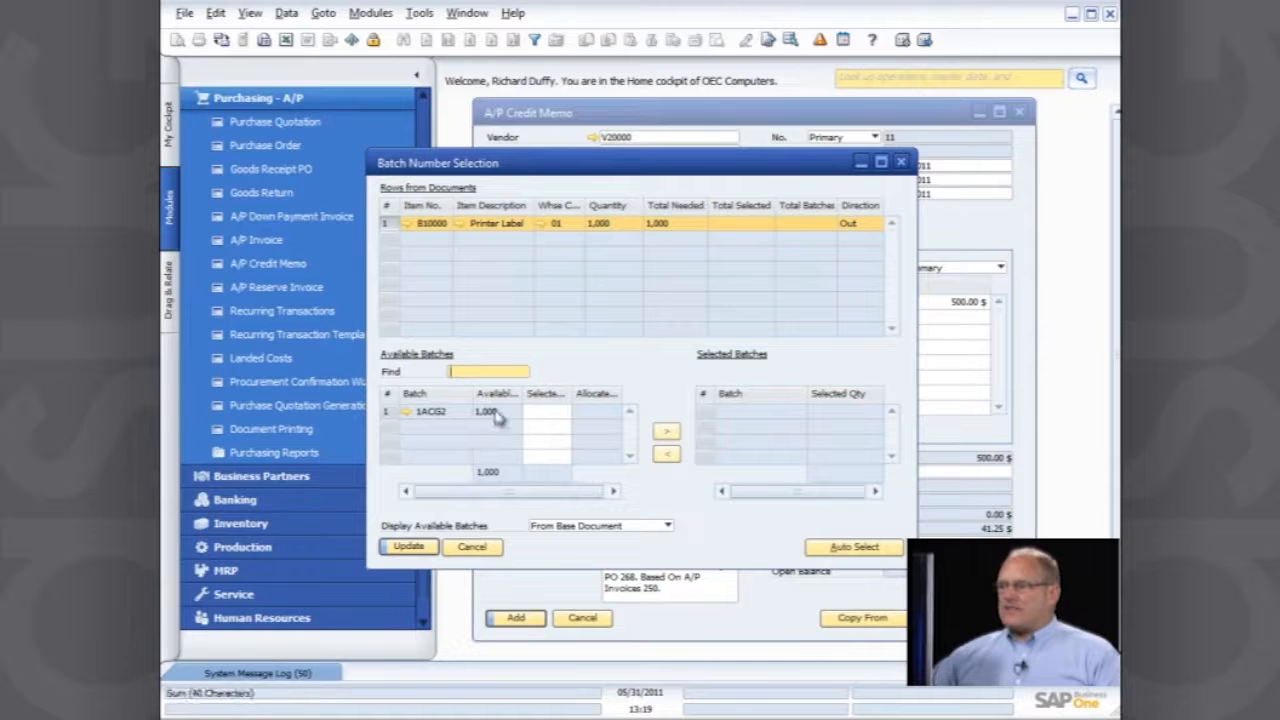
{"action": "left_click", "coordinate": [416, 551]}
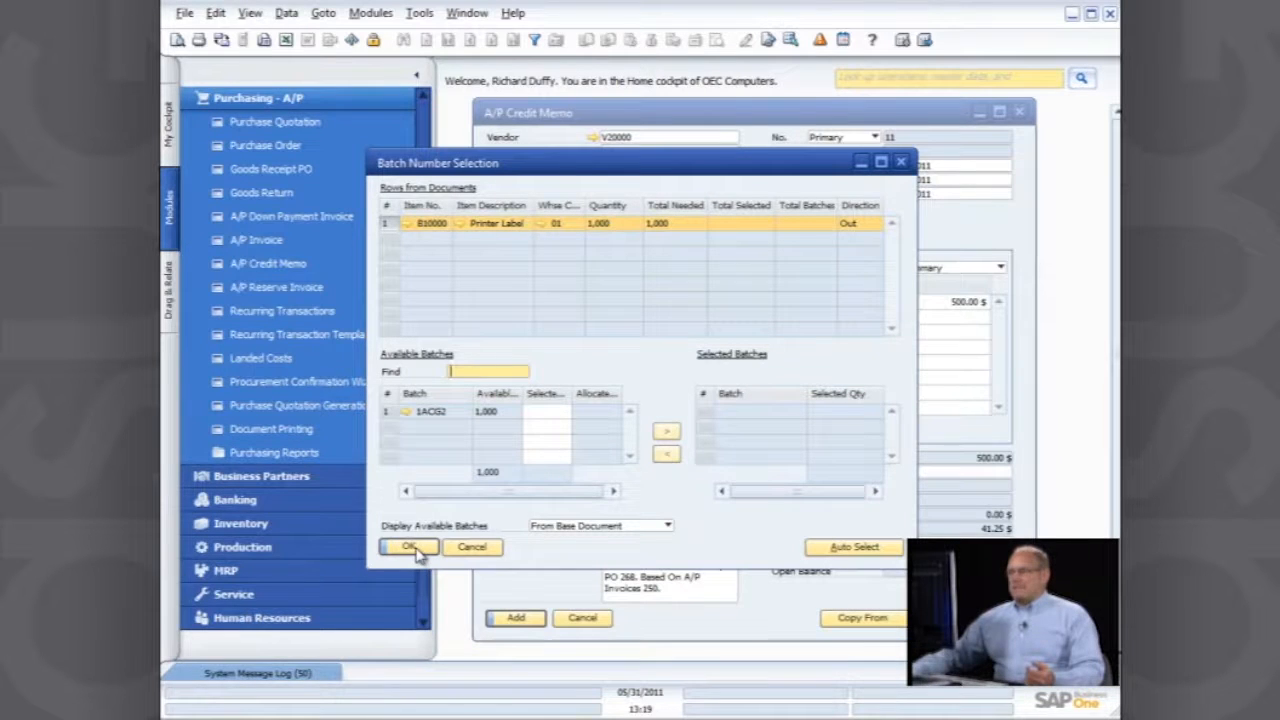
{"action": "left_click", "coordinate": [410, 547]}
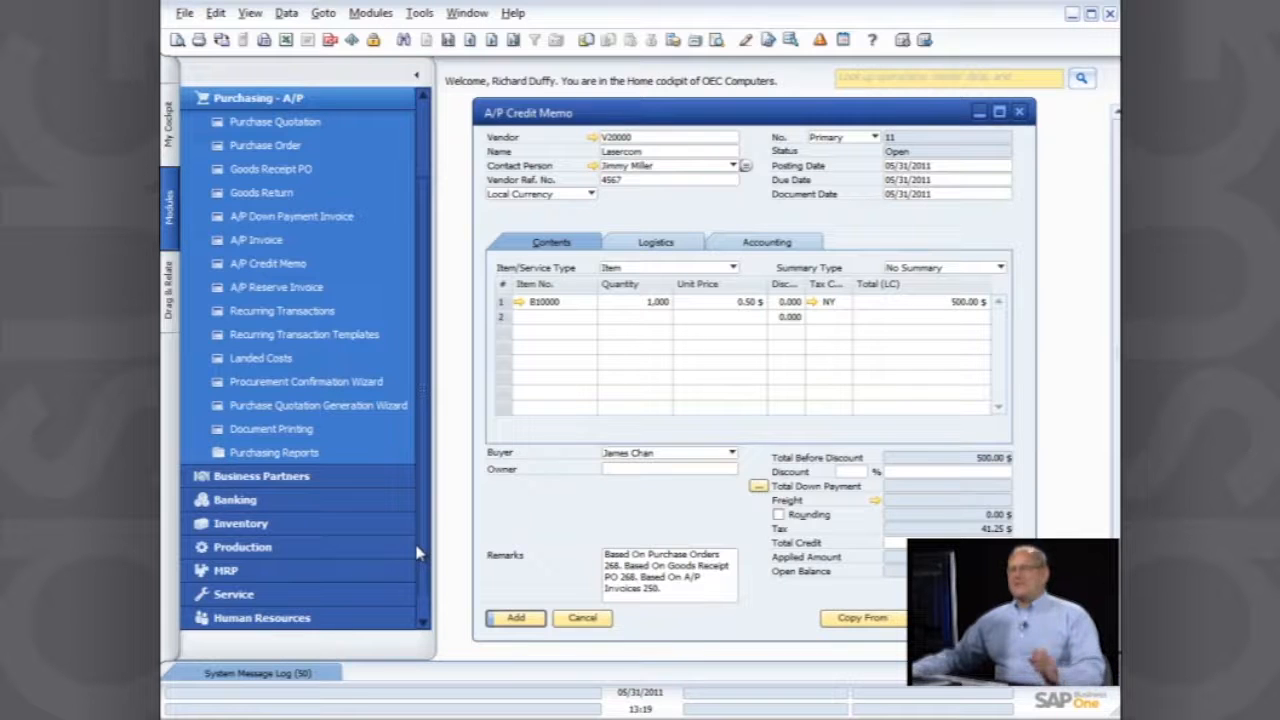
- Try to add the A/P credit memo without any batch selected for the Printer Label row, and leave the batch selection
{"action": "left_click", "coordinate": [515, 617]}
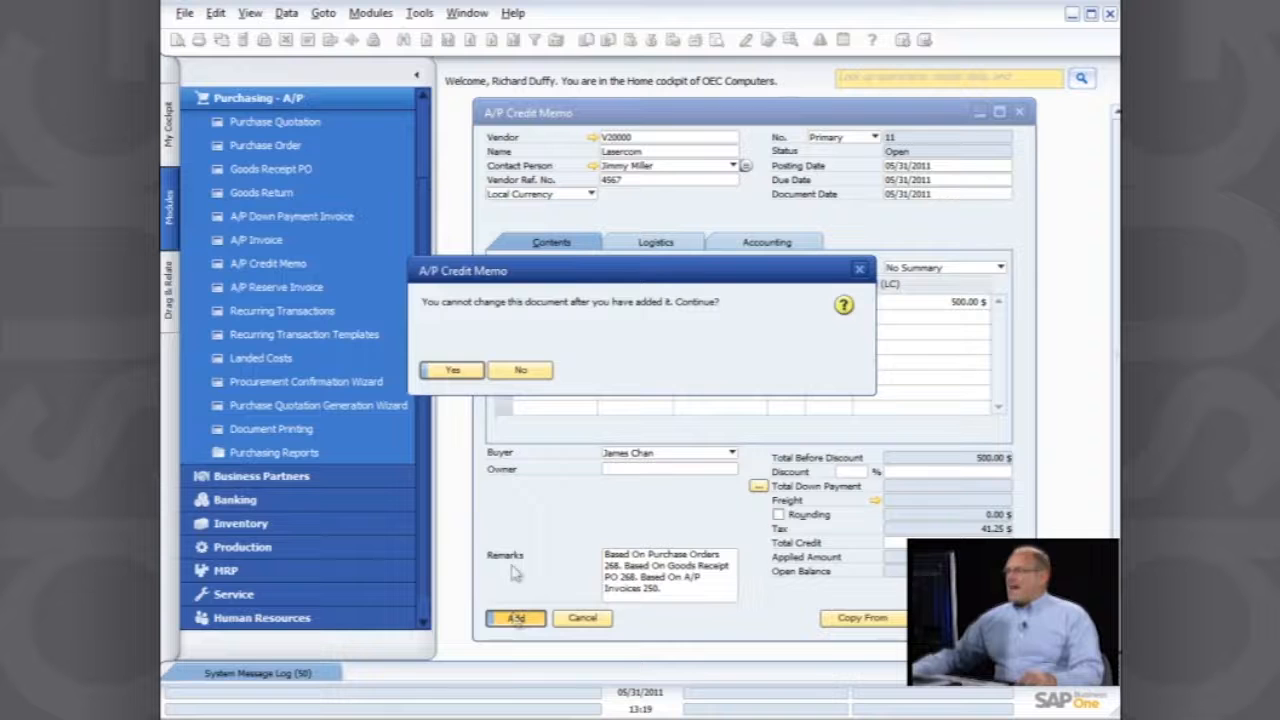
{"action": "left_click", "coordinate": [452, 370]}
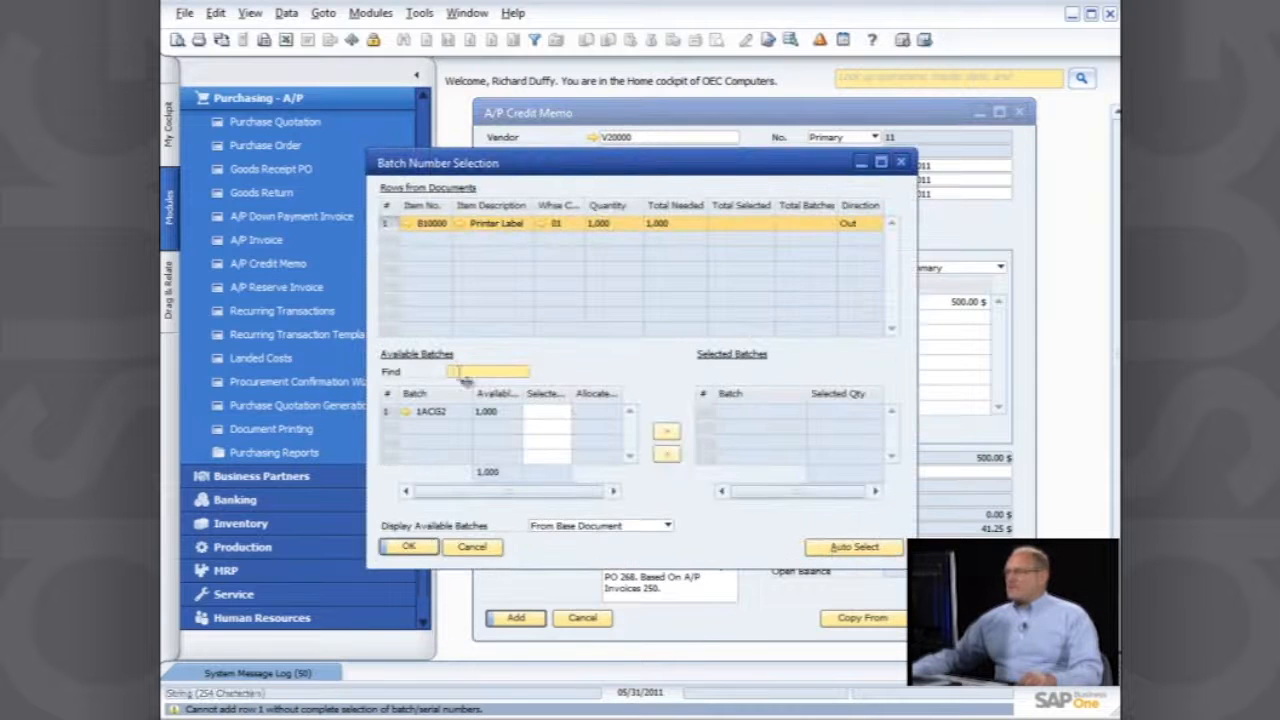
{"action": "left_click", "coordinate": [412, 550]}
- Start adding the credit memo again and assign 1000 labels from batch 1ACG2 to the Printer Label row
{"action": "left_click", "coordinate": [516, 618]}
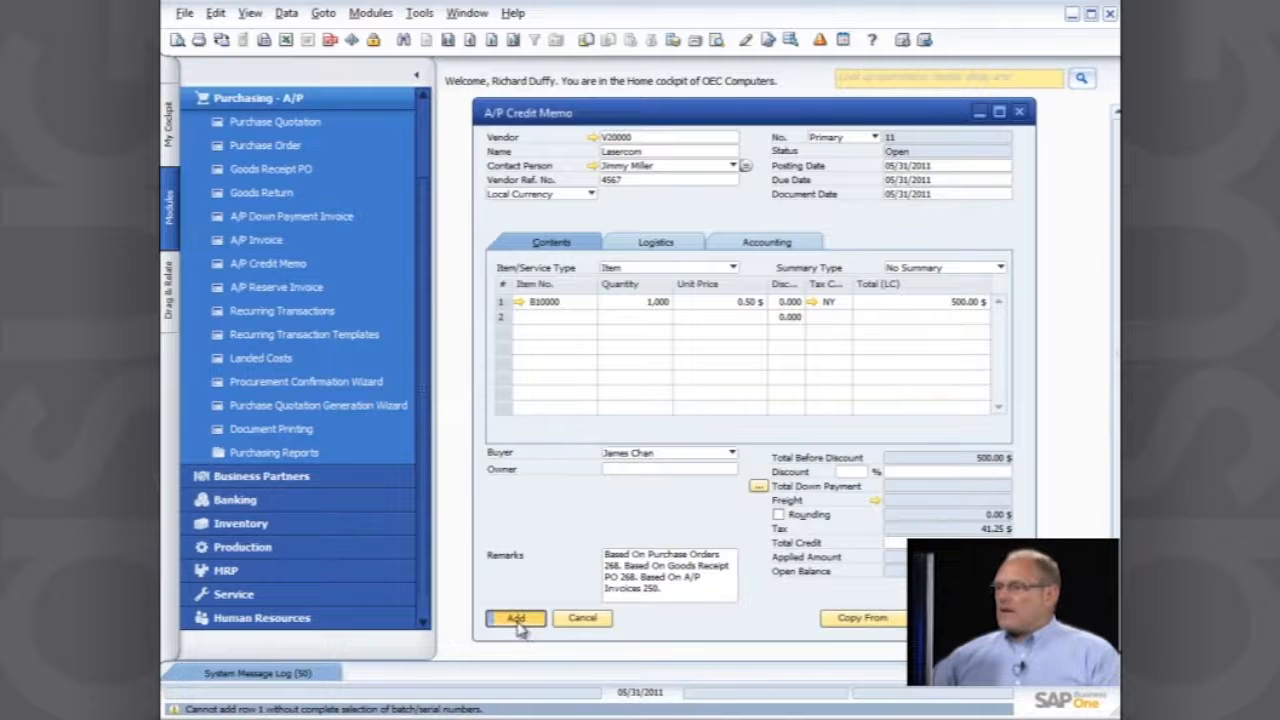
{"action": "left_click", "coordinate": [453, 372]}
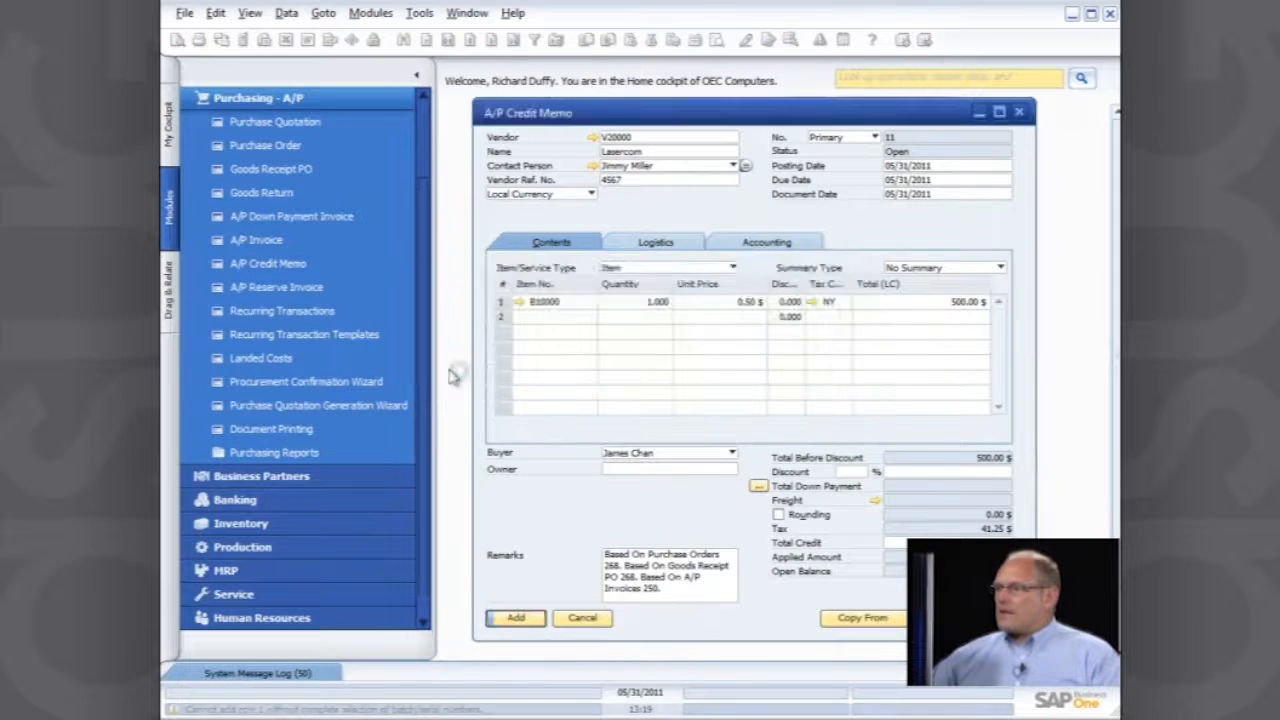
{"action": "left_click", "coordinate": [545, 412]}
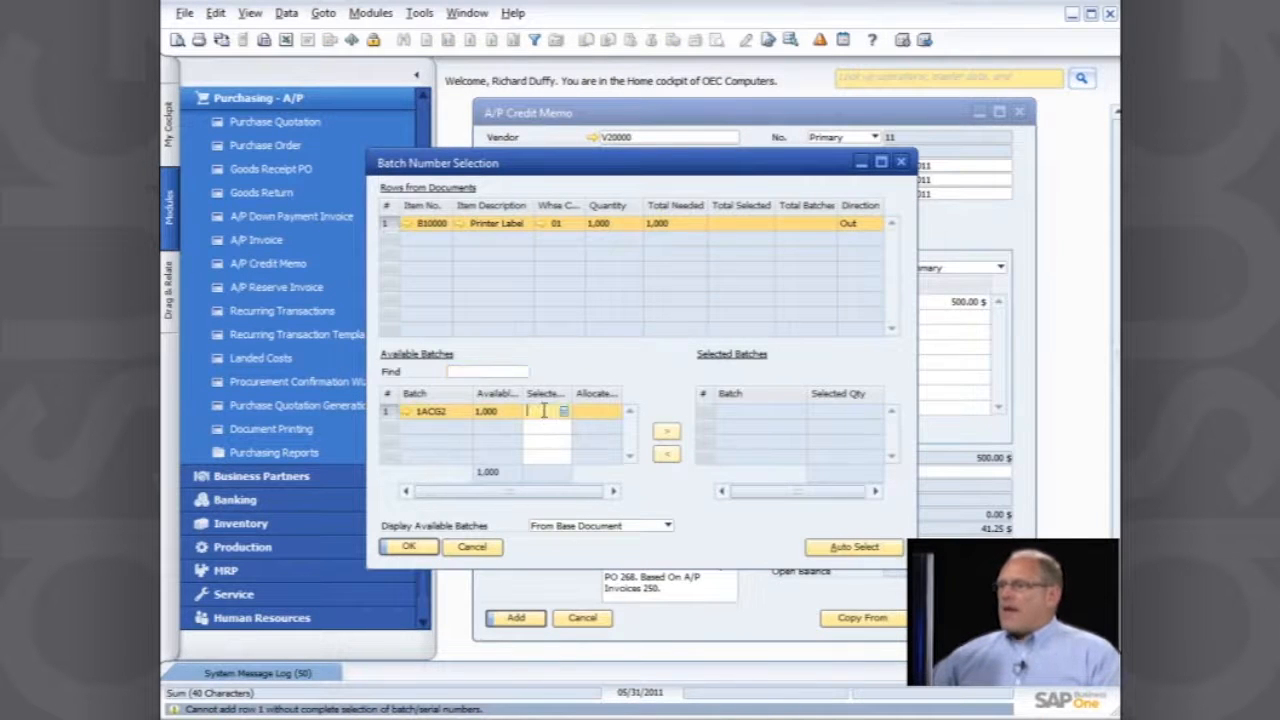
{"action": "type", "text": "1000"}
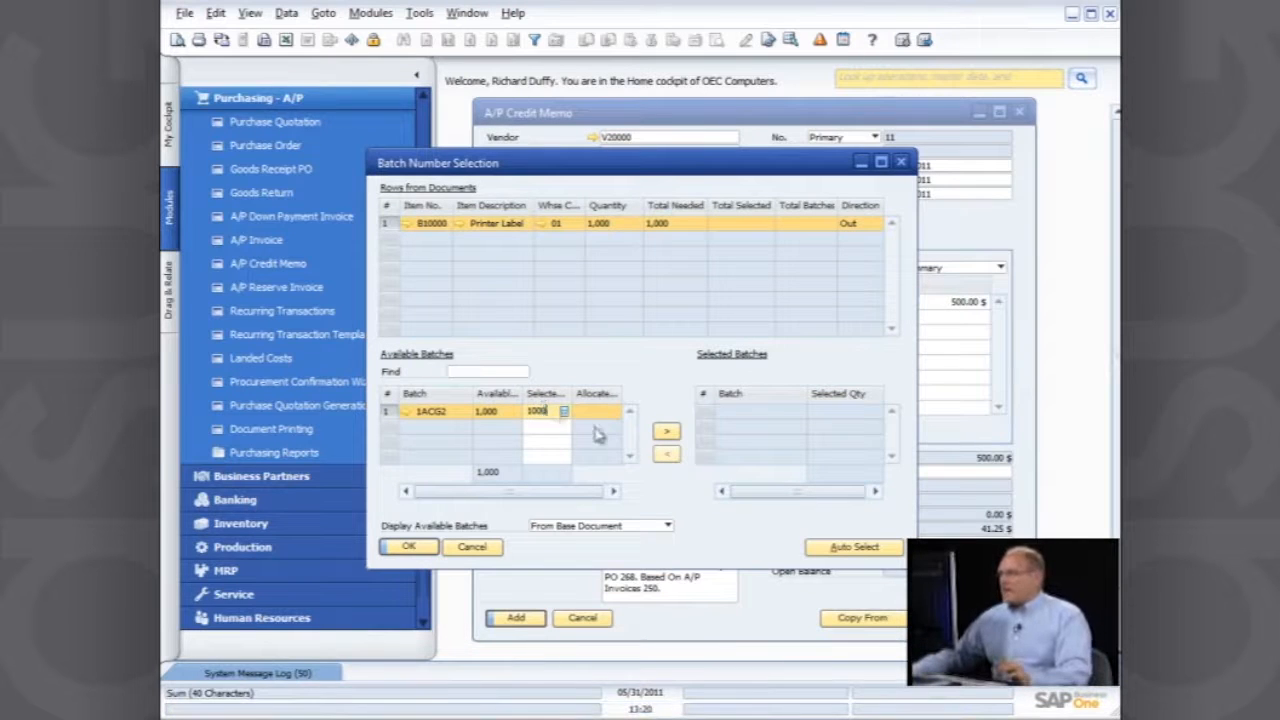
{"action": "left_click", "coordinate": [666, 431]}
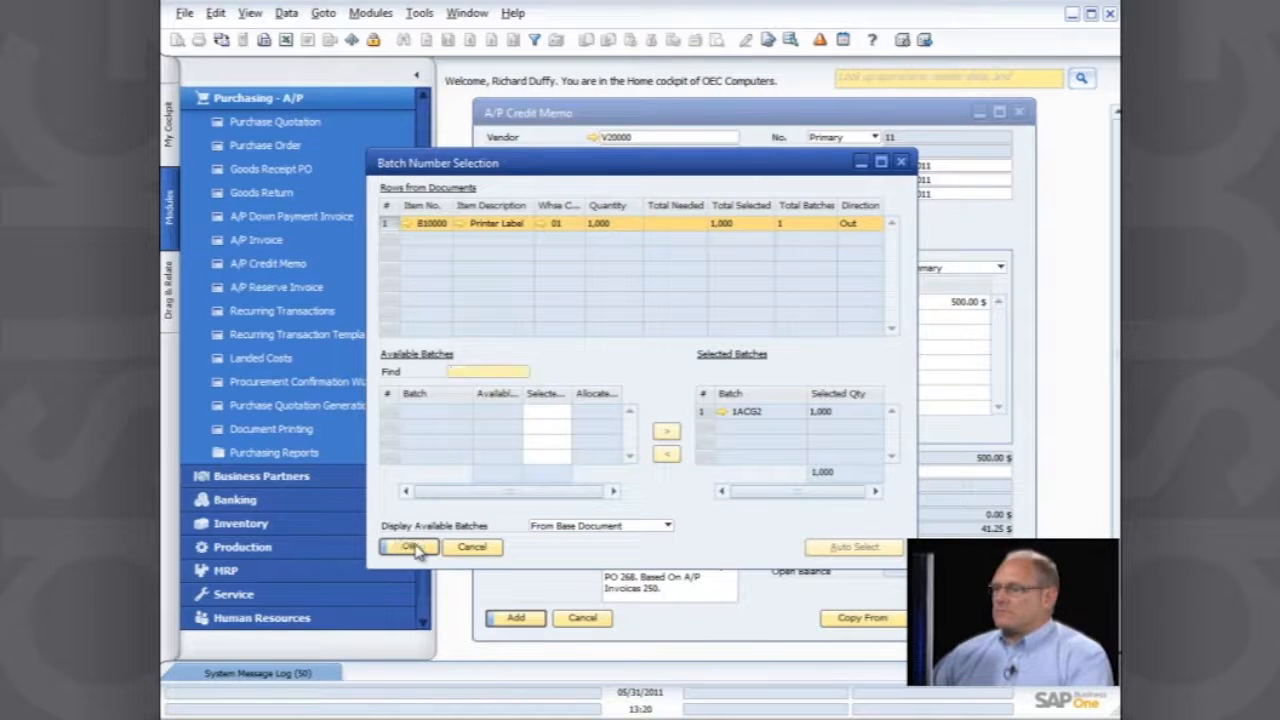
{"action": "left_click", "coordinate": [410, 548]}
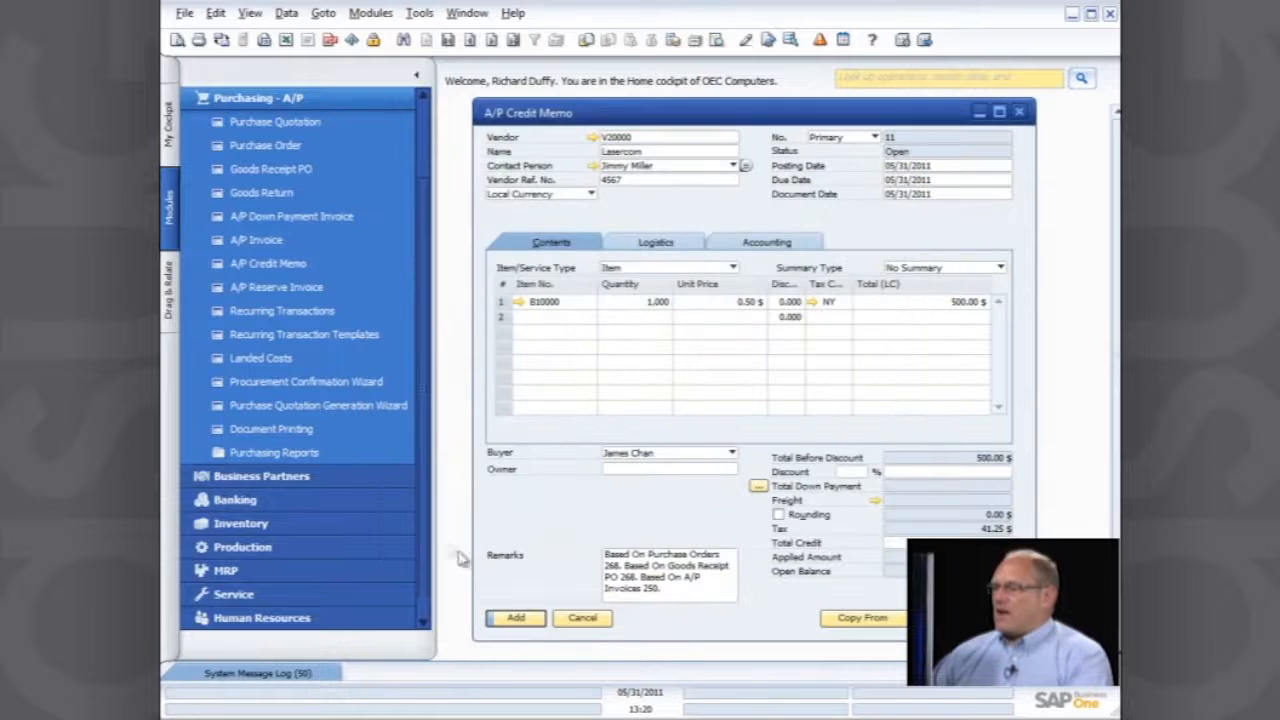
- Add the Lasercom A/P credit memo, accepting that it cannot be changed, and close the credit memo form
{"action": "left_click", "coordinate": [515, 618]}
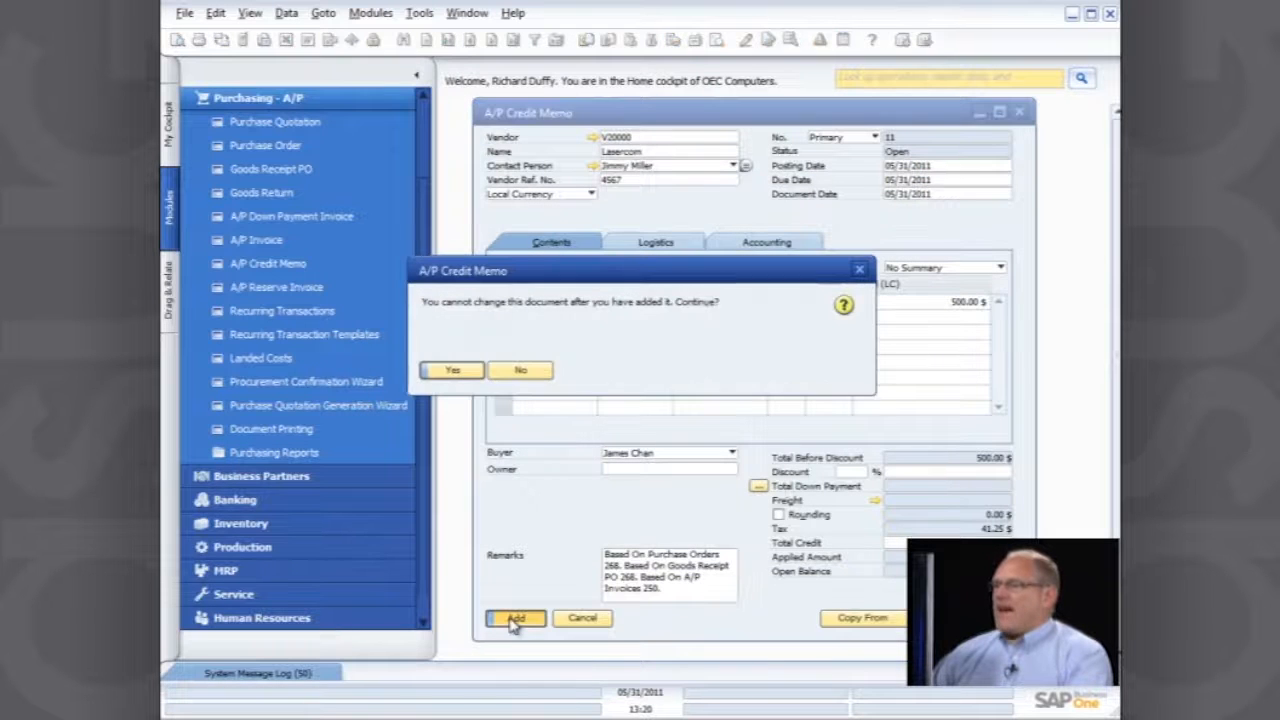
{"action": "left_click", "coordinate": [472, 373]}
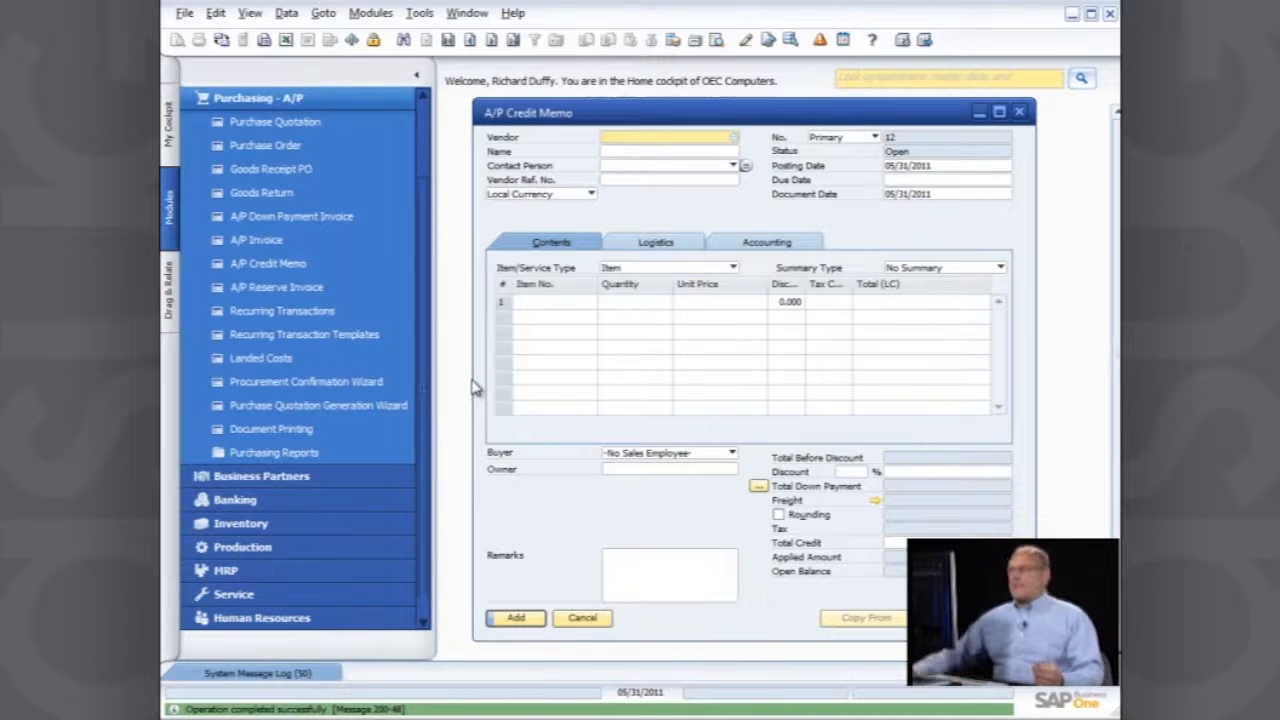
{"action": "left_click", "coordinate": [586, 618]}
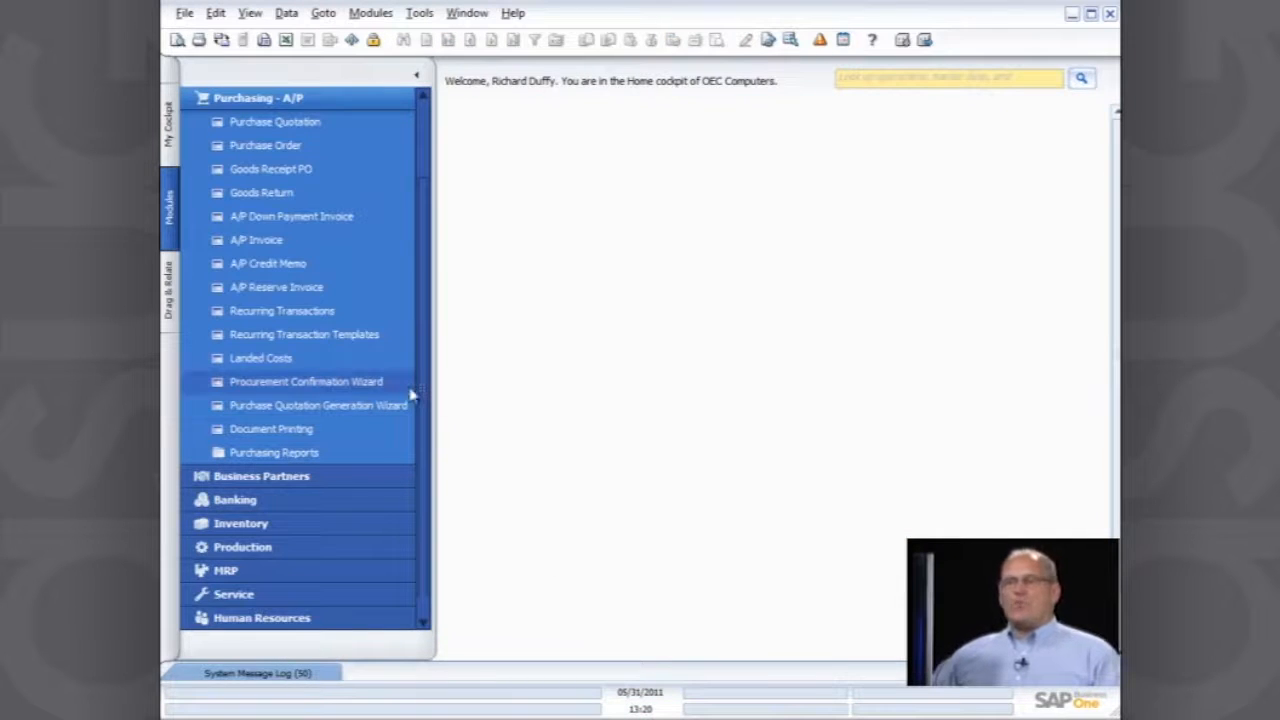
- Create a goods return for the vendor Lumarx by copying all data from its goods receipt PO of 12/05/2009
{"action": "left_click", "coordinate": [283, 195]}
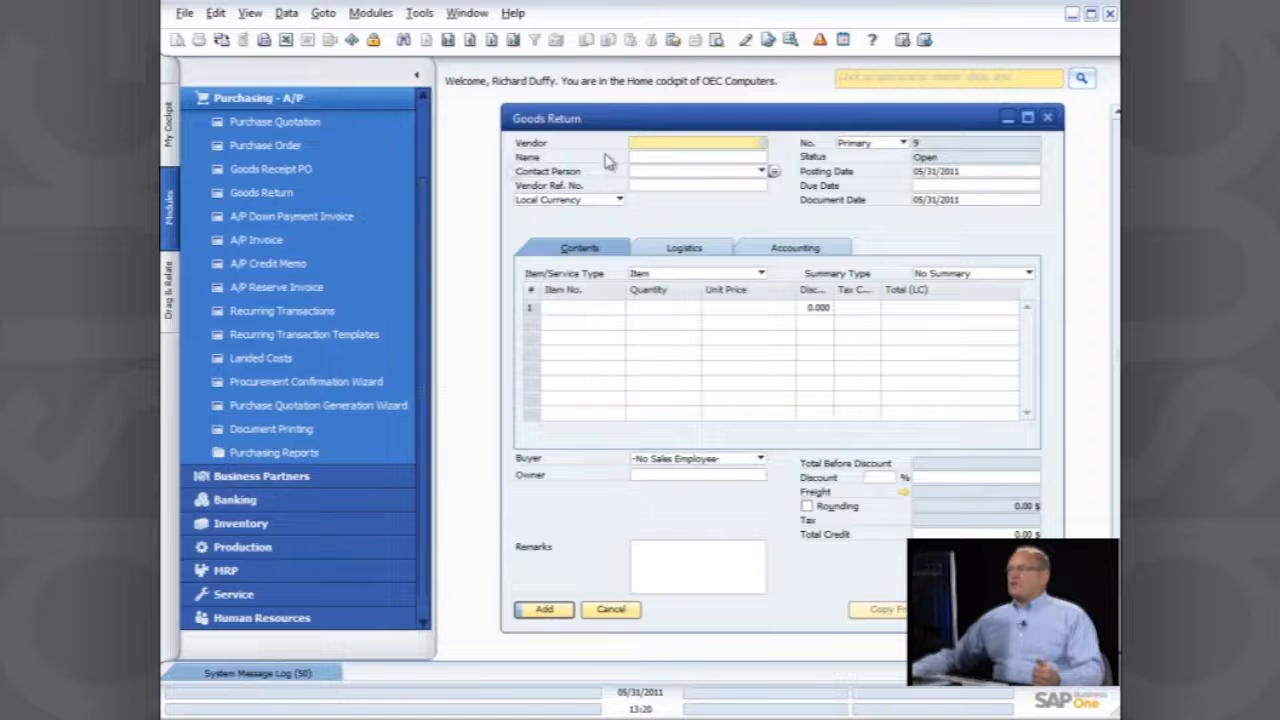
{"action": "left_click", "coordinate": [763, 143]}
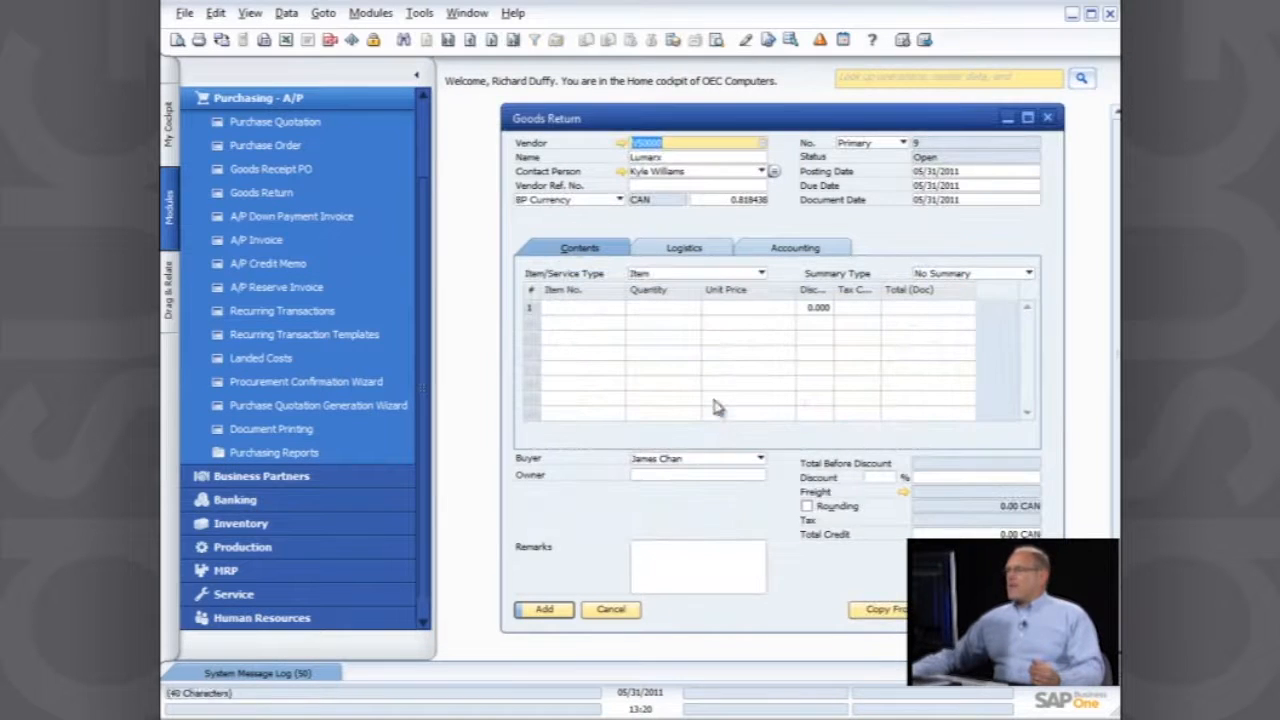
{"action": "left_click", "coordinate": [912, 628]}
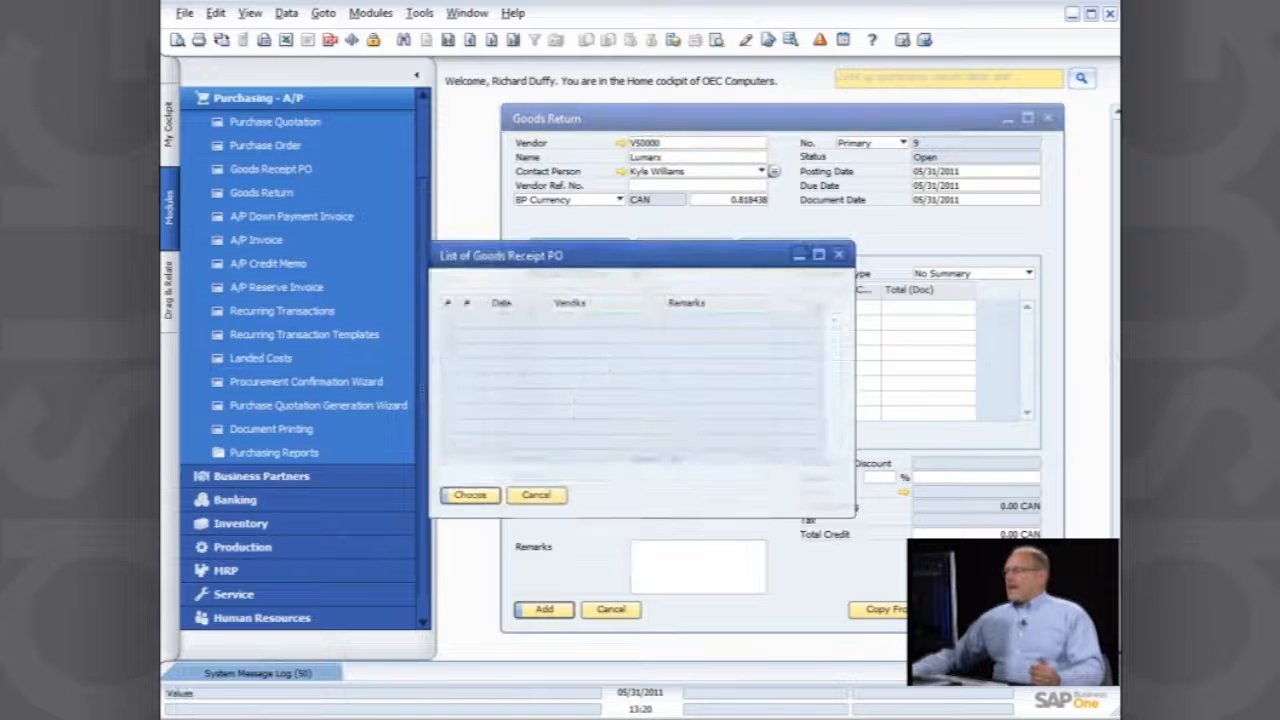
{"action": "double_click", "coordinate": [559, 336]}
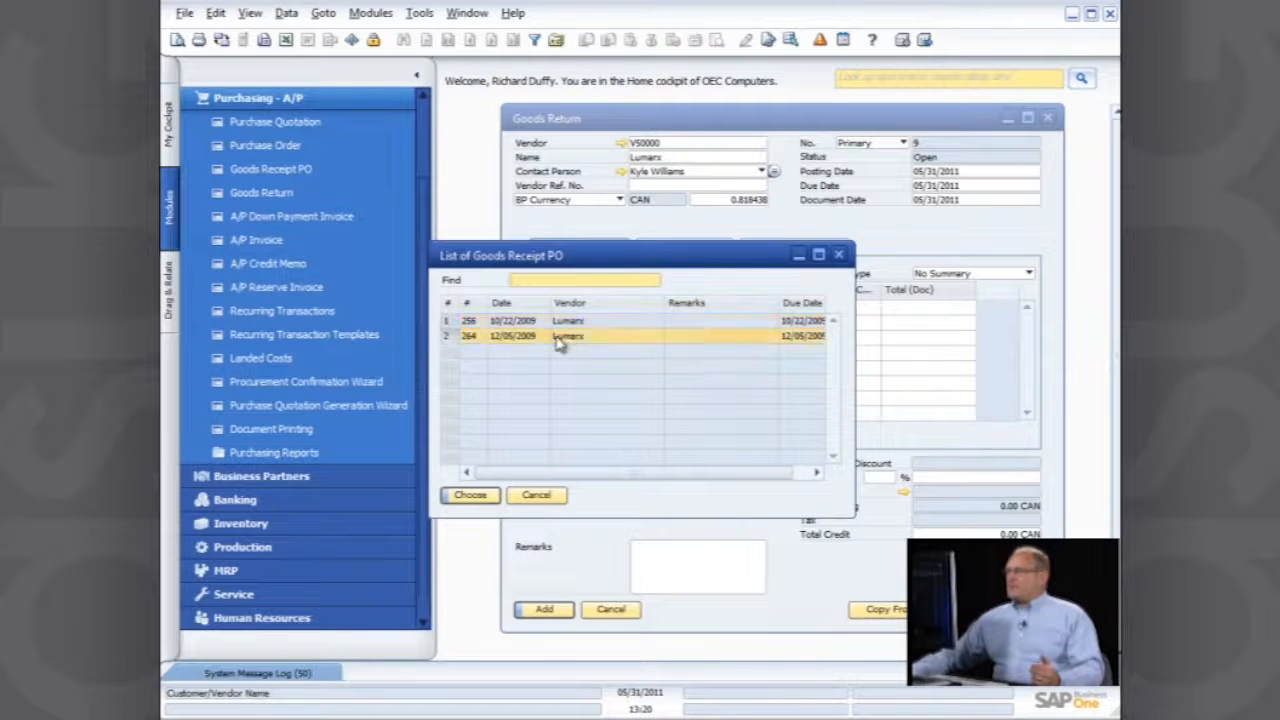
{"action": "left_click", "coordinate": [840, 511]}
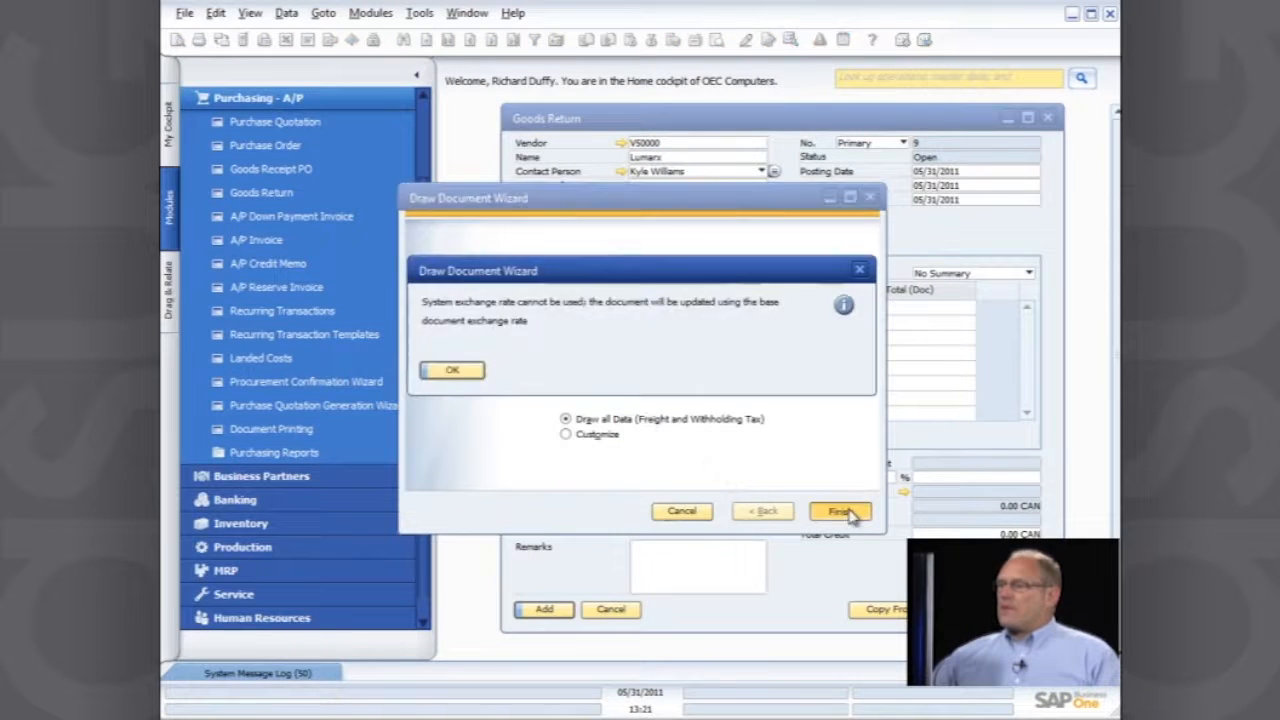
{"action": "left_click", "coordinate": [452, 371]}
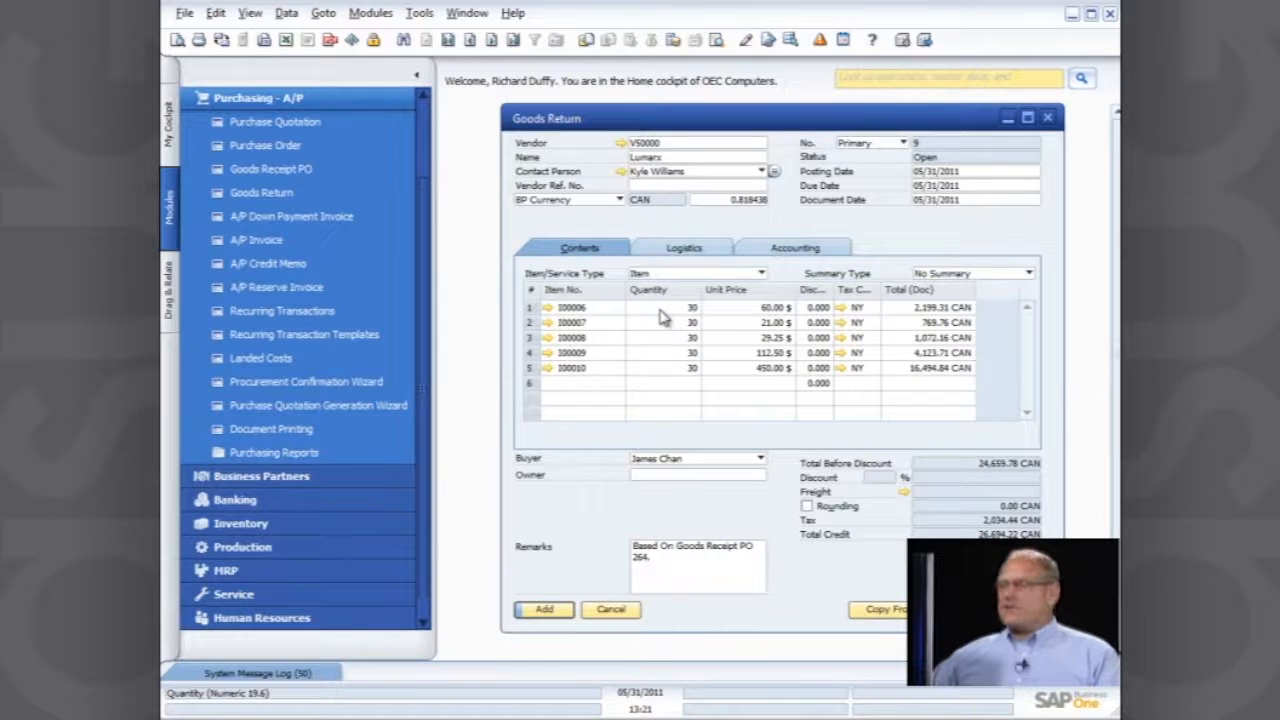
{"action": "left_click", "coordinate": [532, 324]}
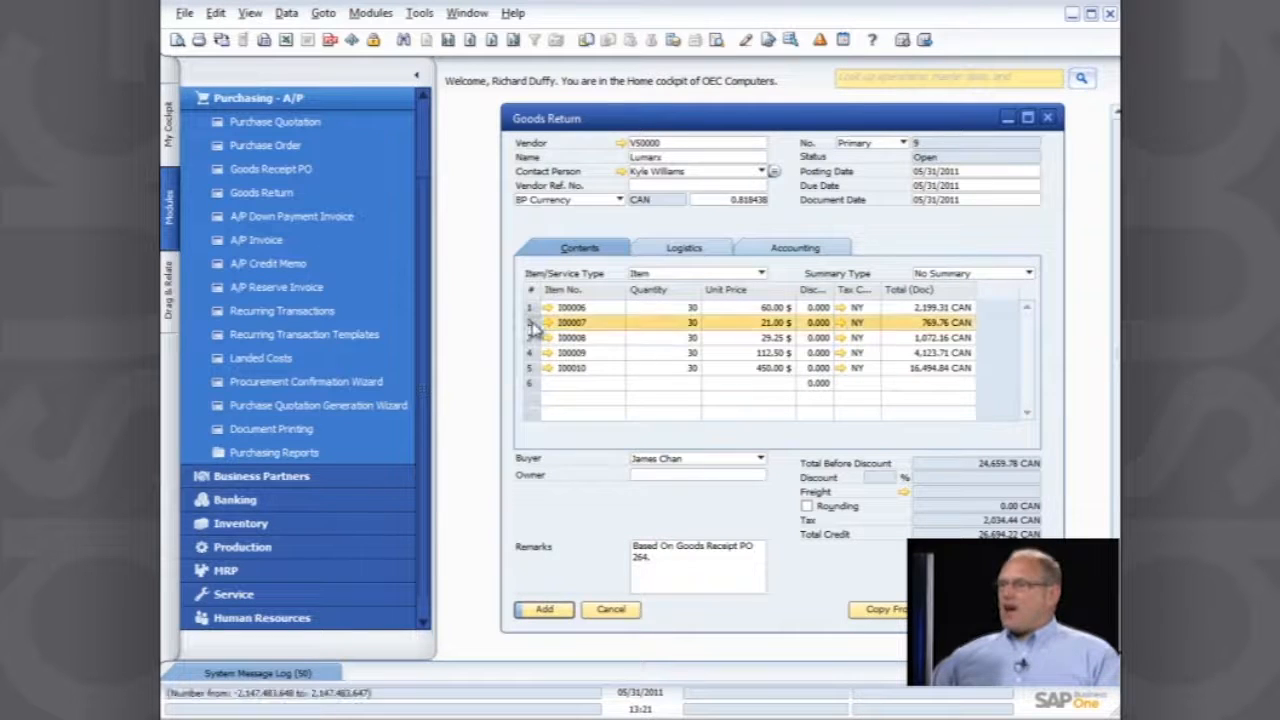
{"action": "right_click", "coordinate": [534, 330]}
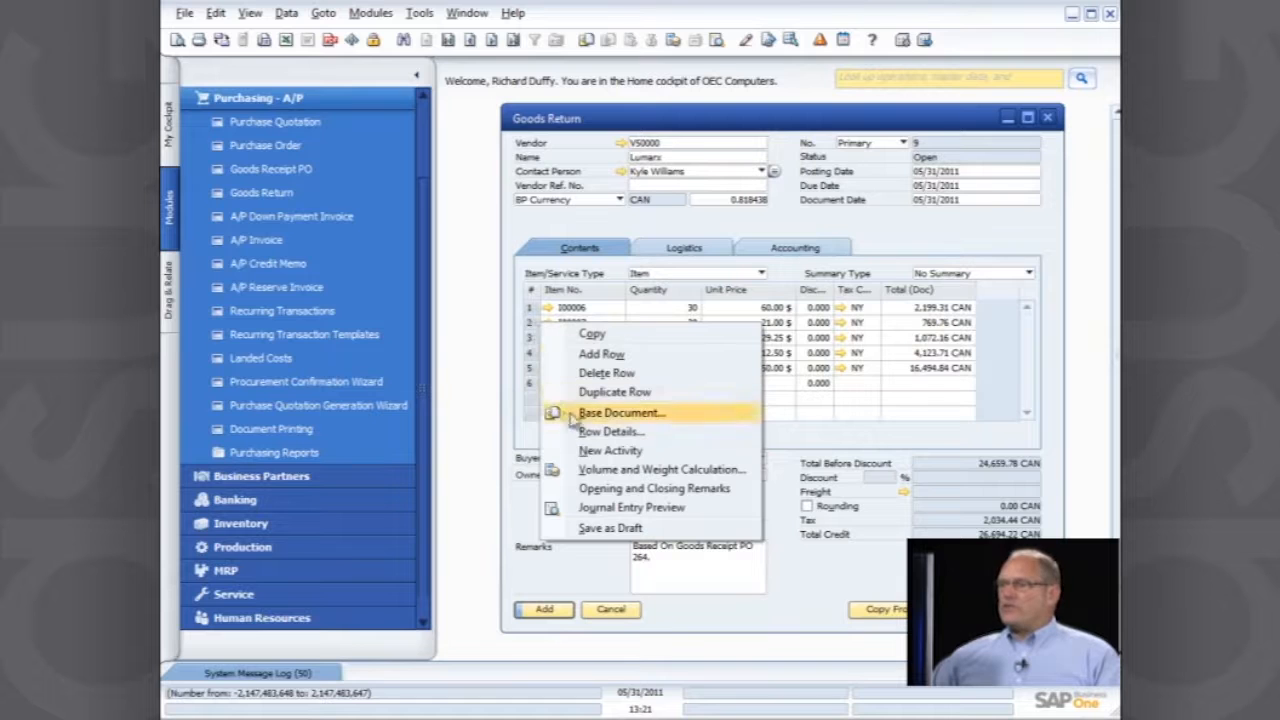
{"action": "left_click", "coordinate": [935, 245]}
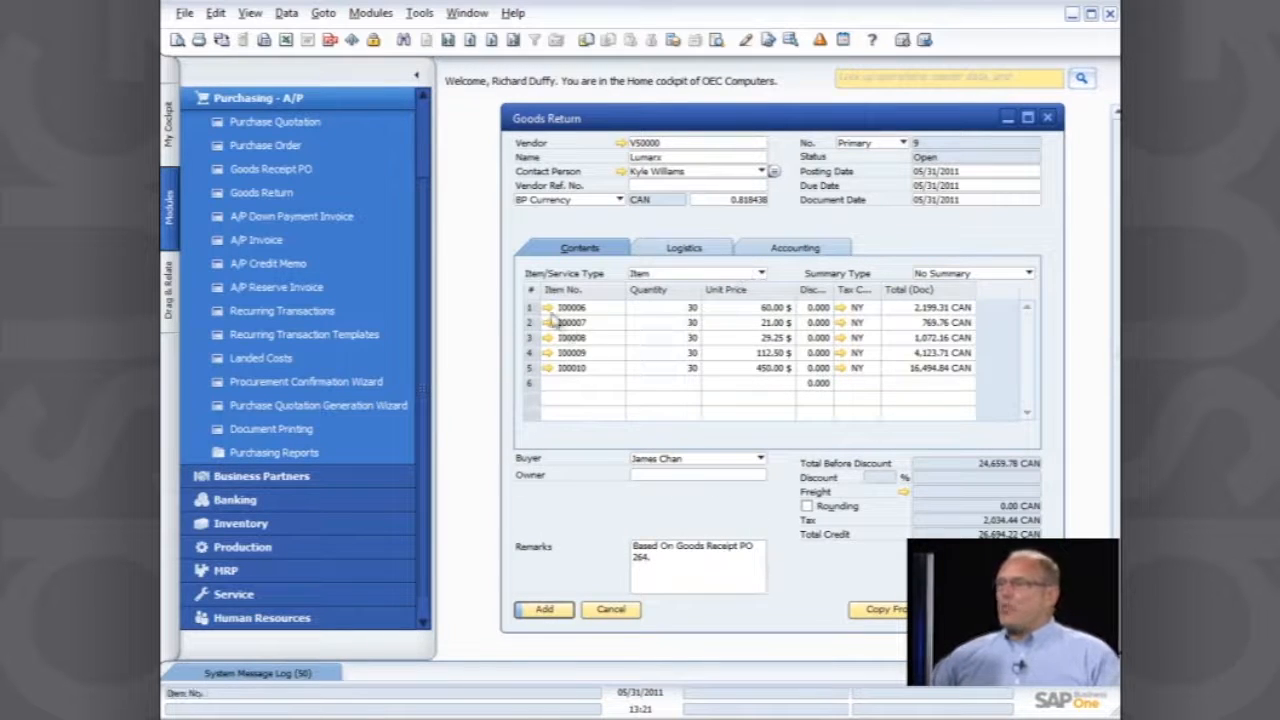
- Delete item rows 2 to 5 from the Lumarx goods return one by one, keeping only the first item row with quantity 30
{"action": "left_click", "coordinate": [529, 323]}
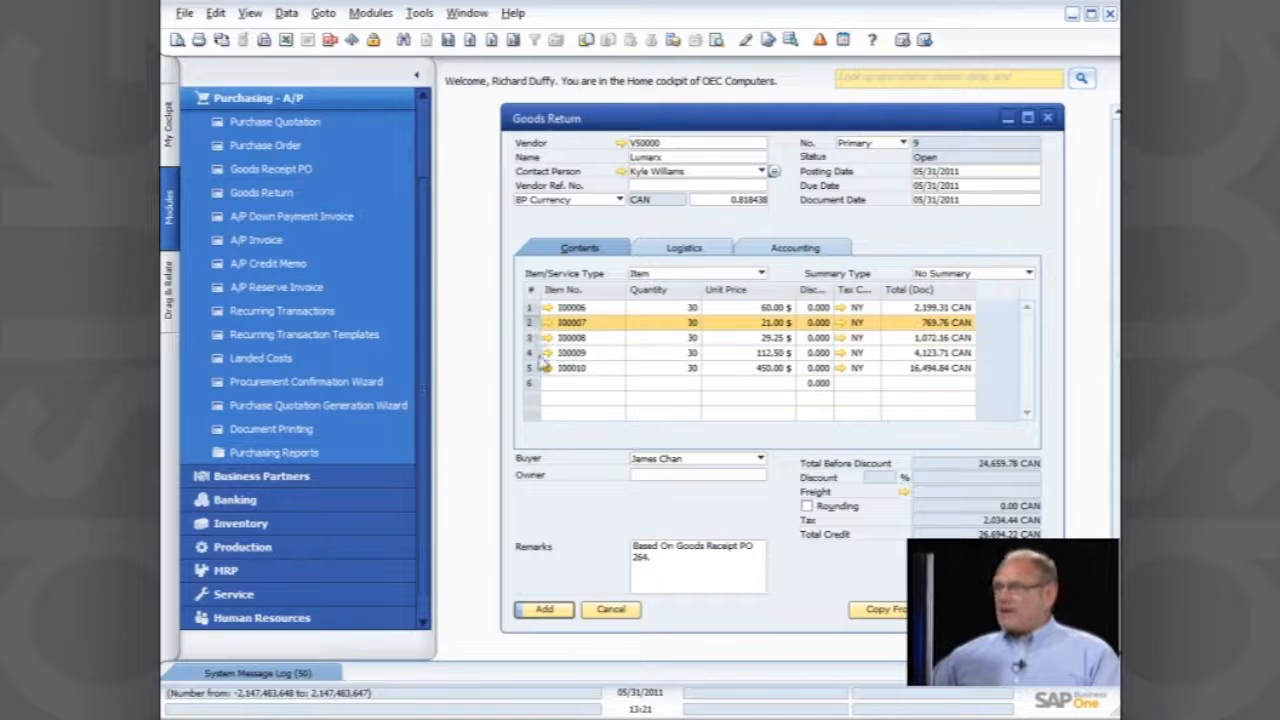
{"action": "left_click", "coordinate": [532, 368]}
{"action": "left_click", "coordinate": [538, 324]}
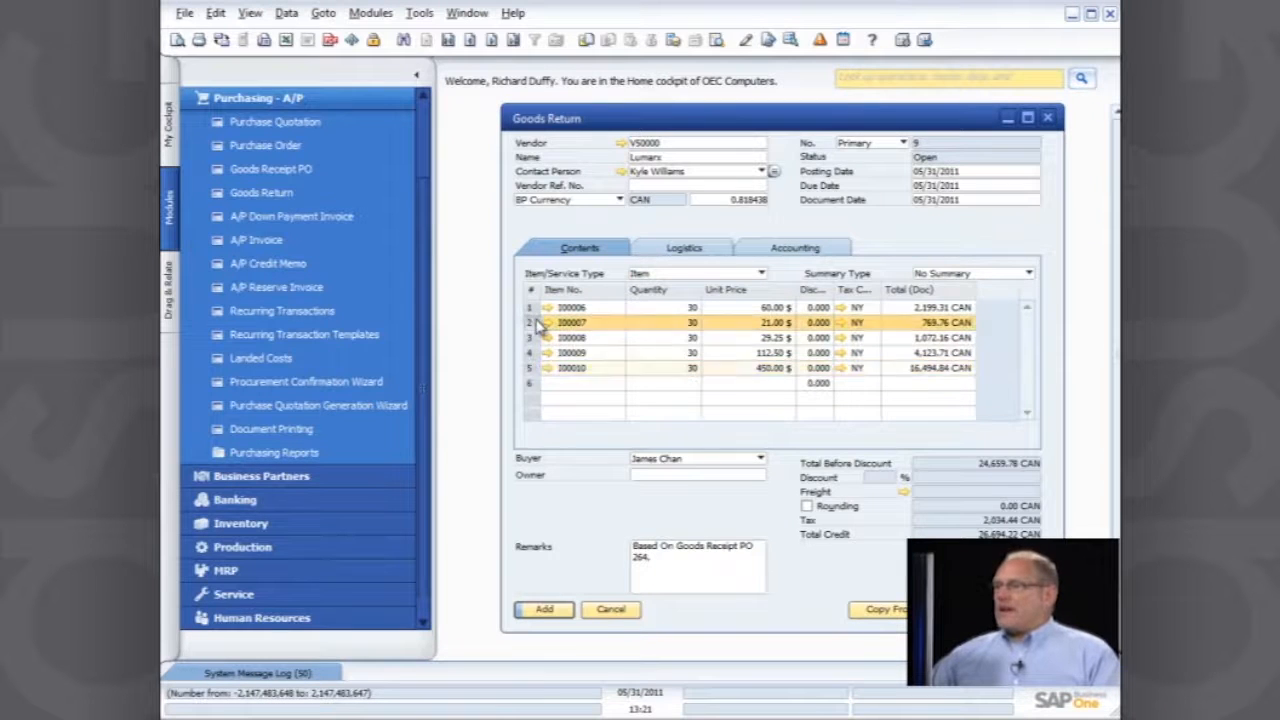
{"action": "right_click", "coordinate": [538, 325]}
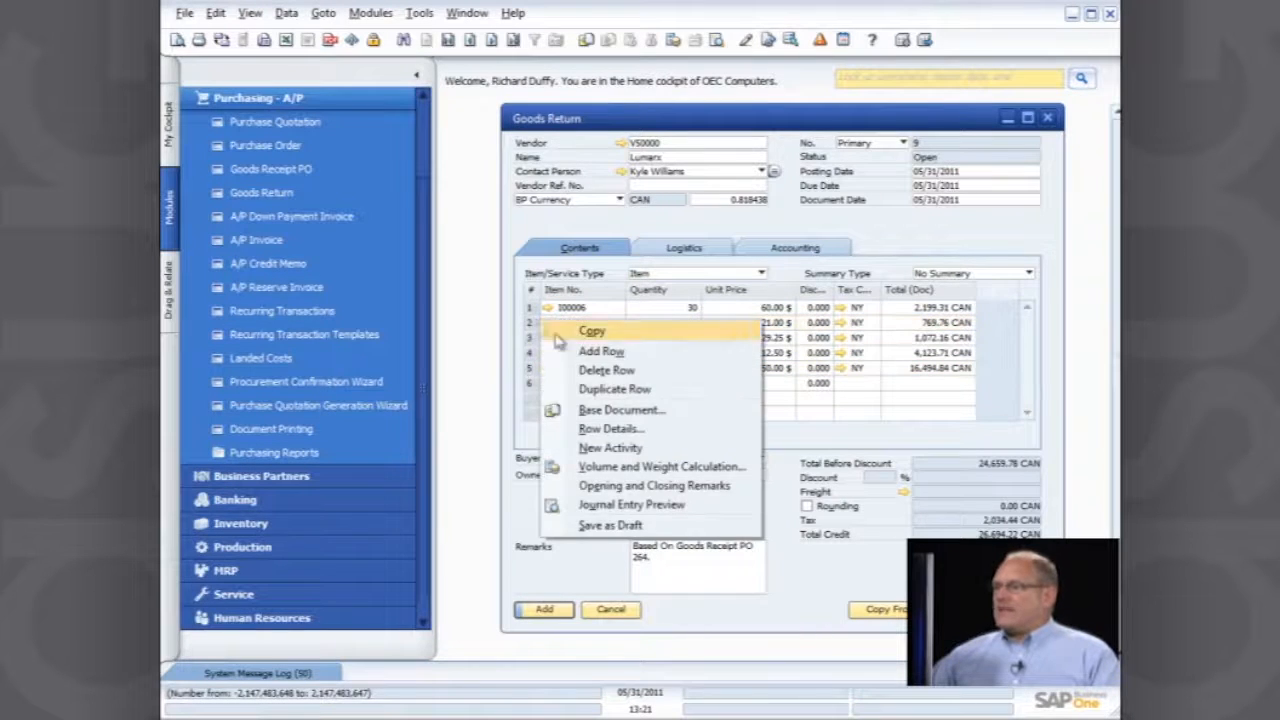
{"action": "left_click", "coordinate": [606, 372]}
{"action": "right_click", "coordinate": [537, 325]}
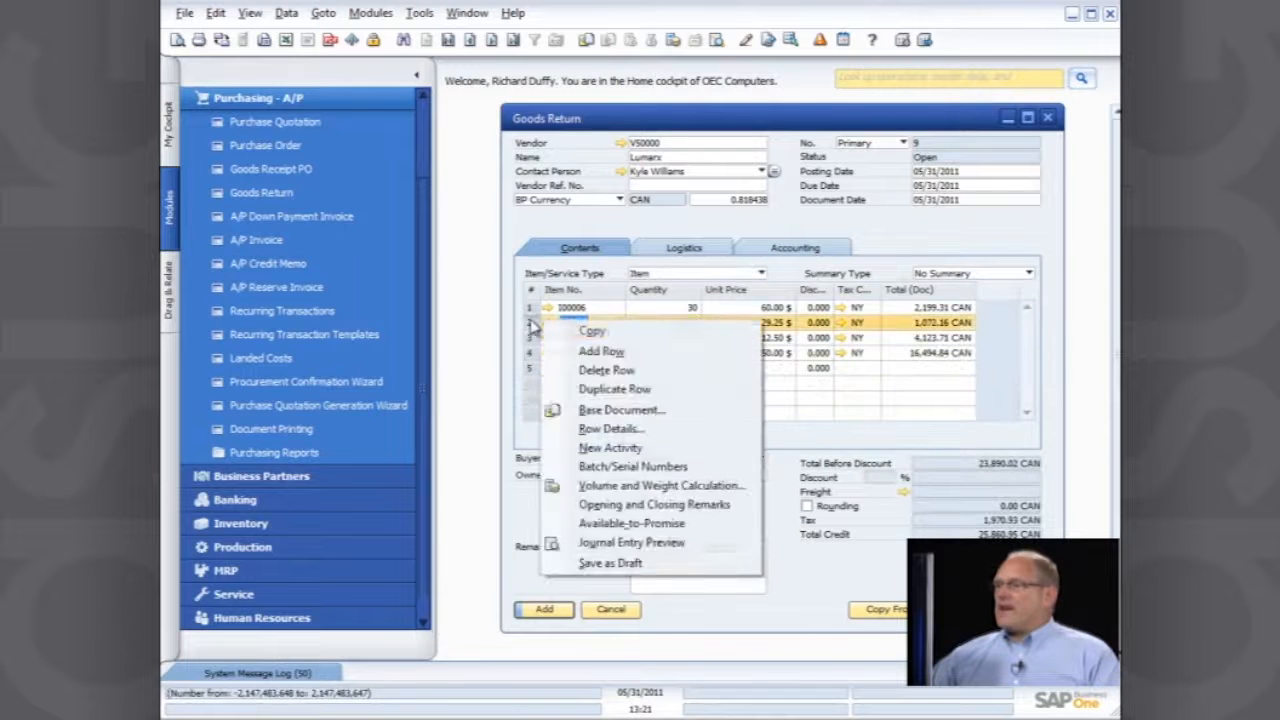
{"action": "left_click", "coordinate": [585, 373]}
{"action": "right_click", "coordinate": [537, 325]}
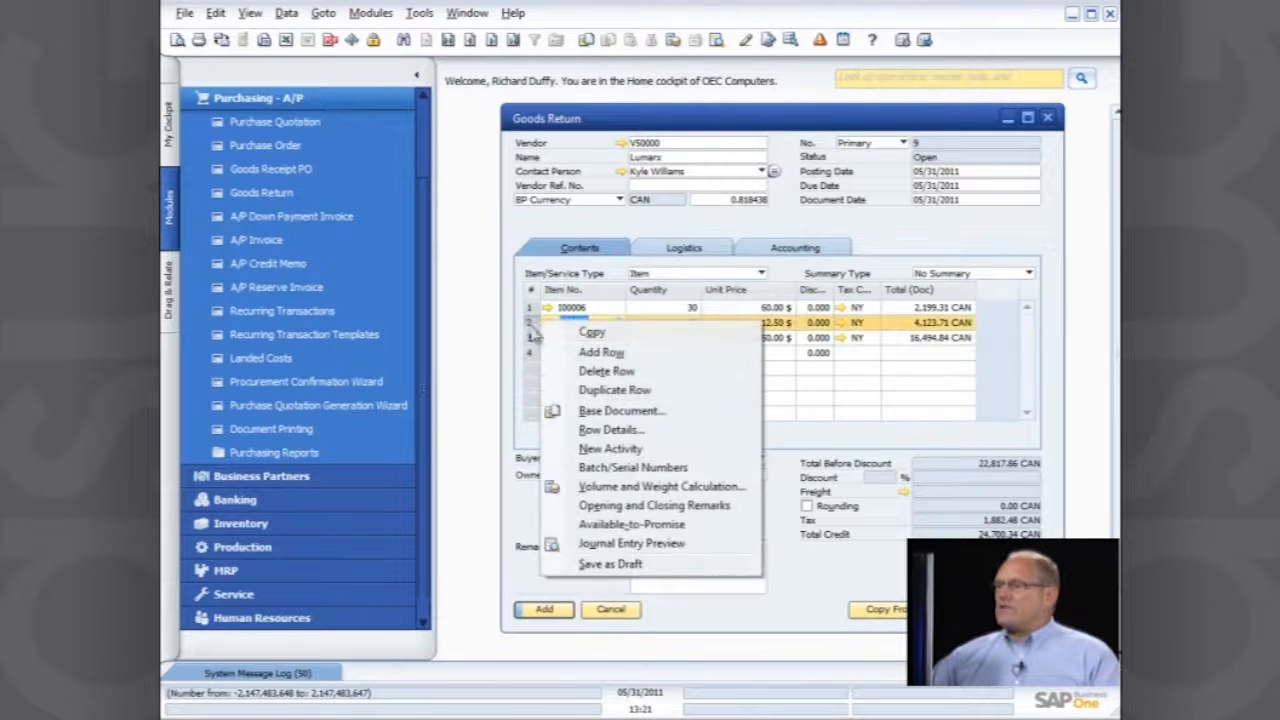
{"action": "left_click", "coordinate": [595, 372]}
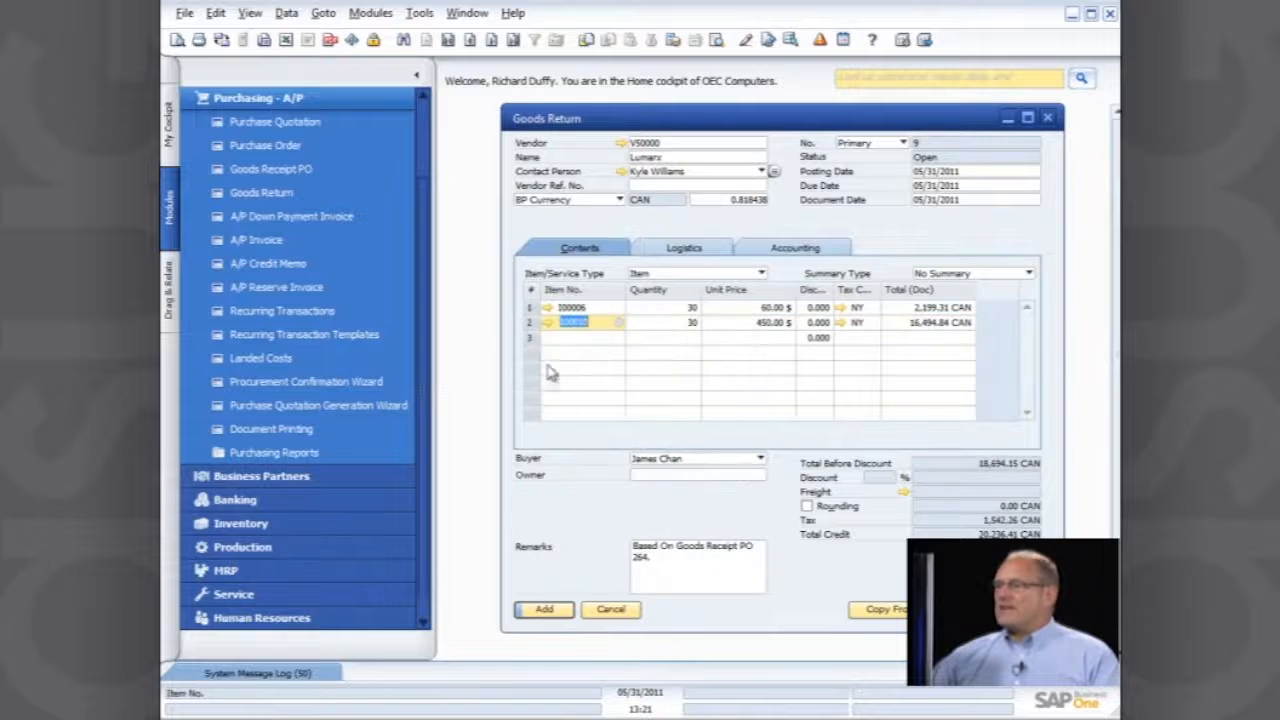
{"action": "right_click", "coordinate": [533, 330]}
{"action": "left_click", "coordinate": [594, 369]}
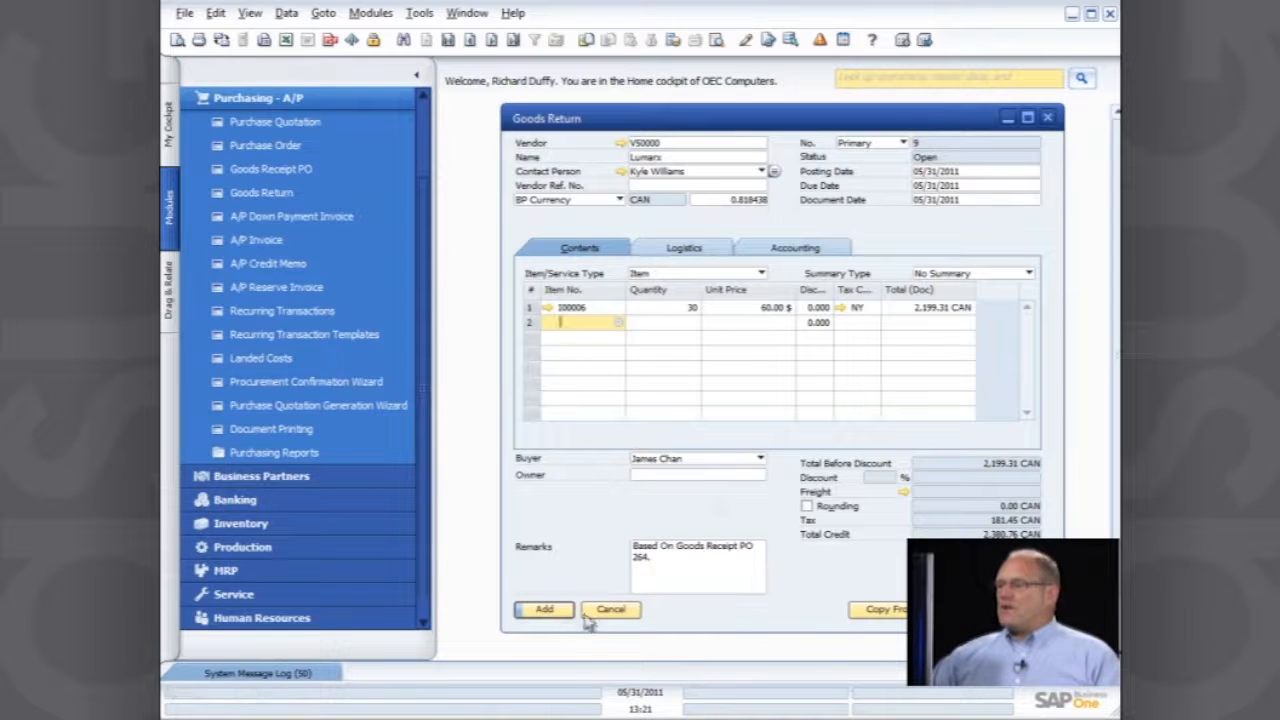
- Add the Lumarx goods return containing the single item row and confirm adding it
{"action": "left_click", "coordinate": [544, 609]}
{"action": "left_click", "coordinate": [449, 369]}
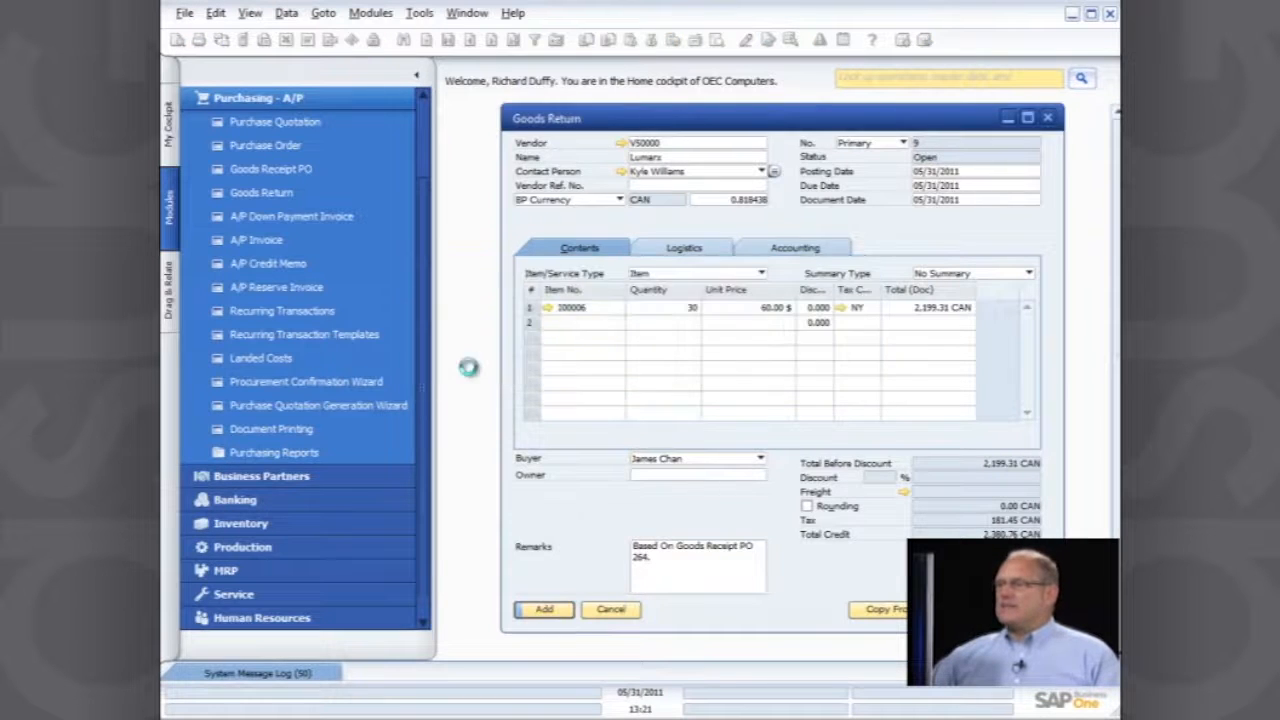